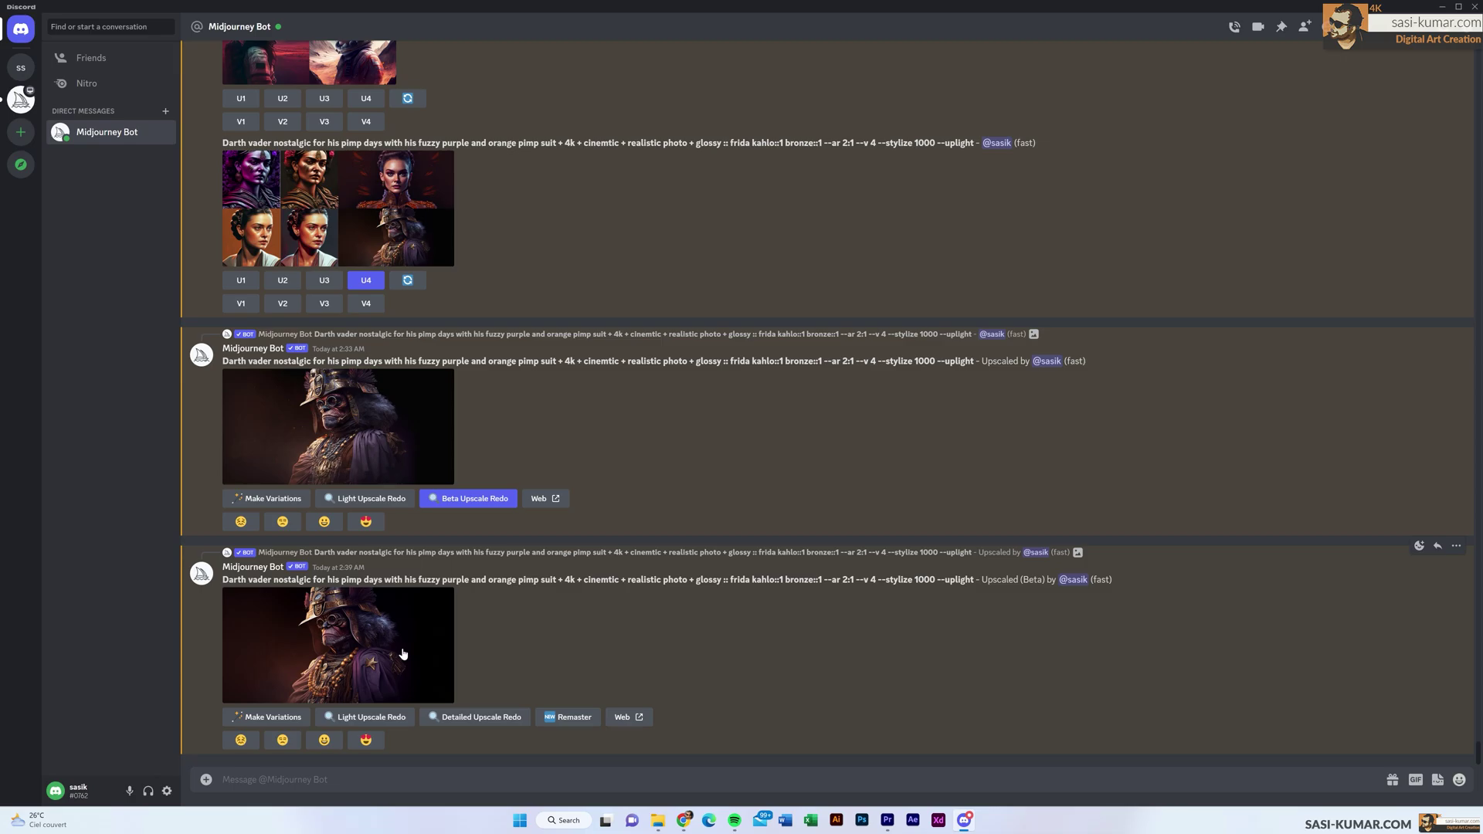
- View the beta-upscaled Darth Vader image at full size, close it, and highlight part of its prompt text
{"action": "left_click", "coordinate": [402, 655]}
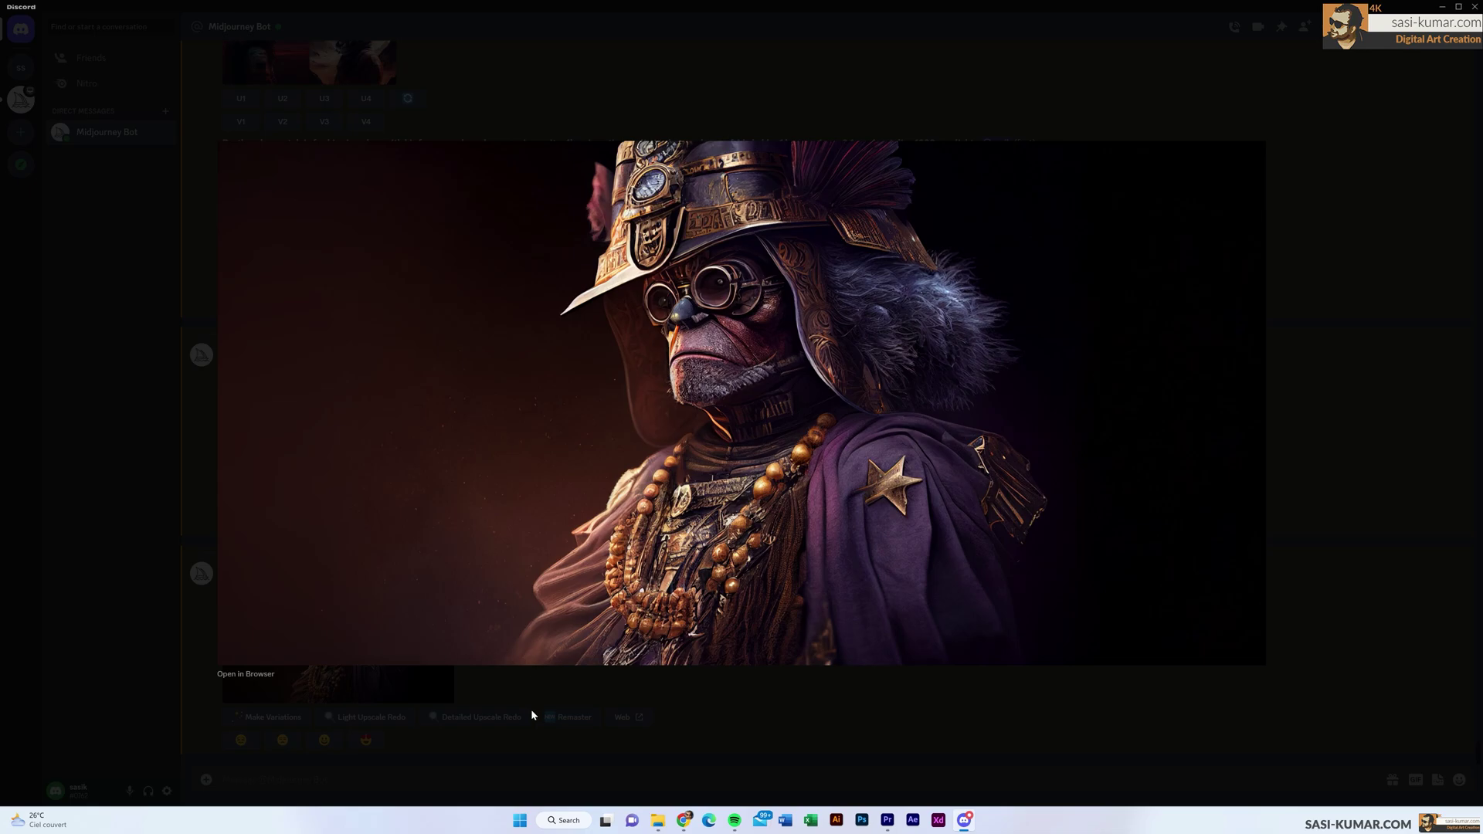
{"action": "left_click", "coordinate": [814, 729]}
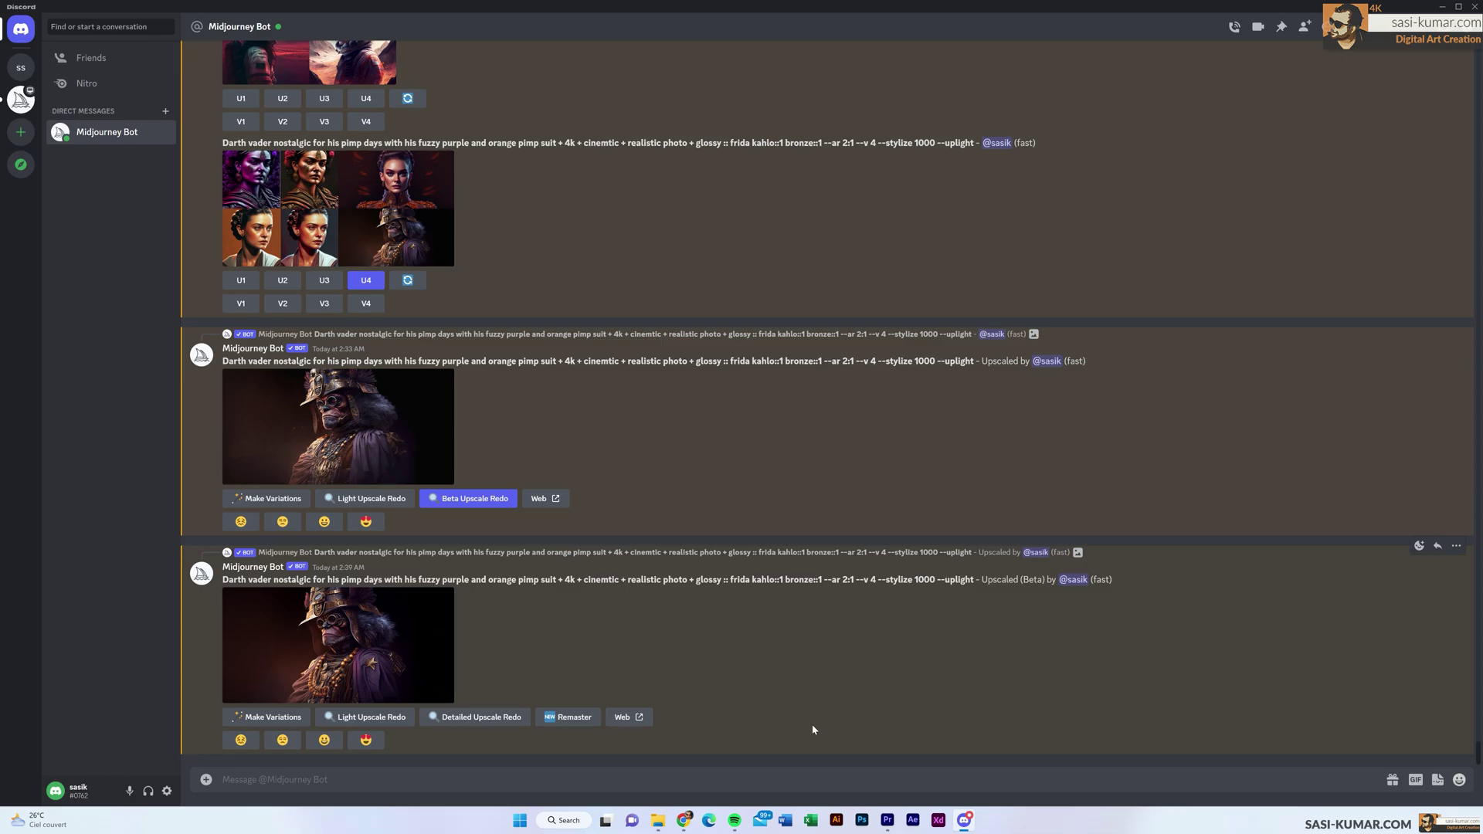
{"action": "left_click_drag", "start_coordinate": [974, 580], "coordinate": [724, 580]}
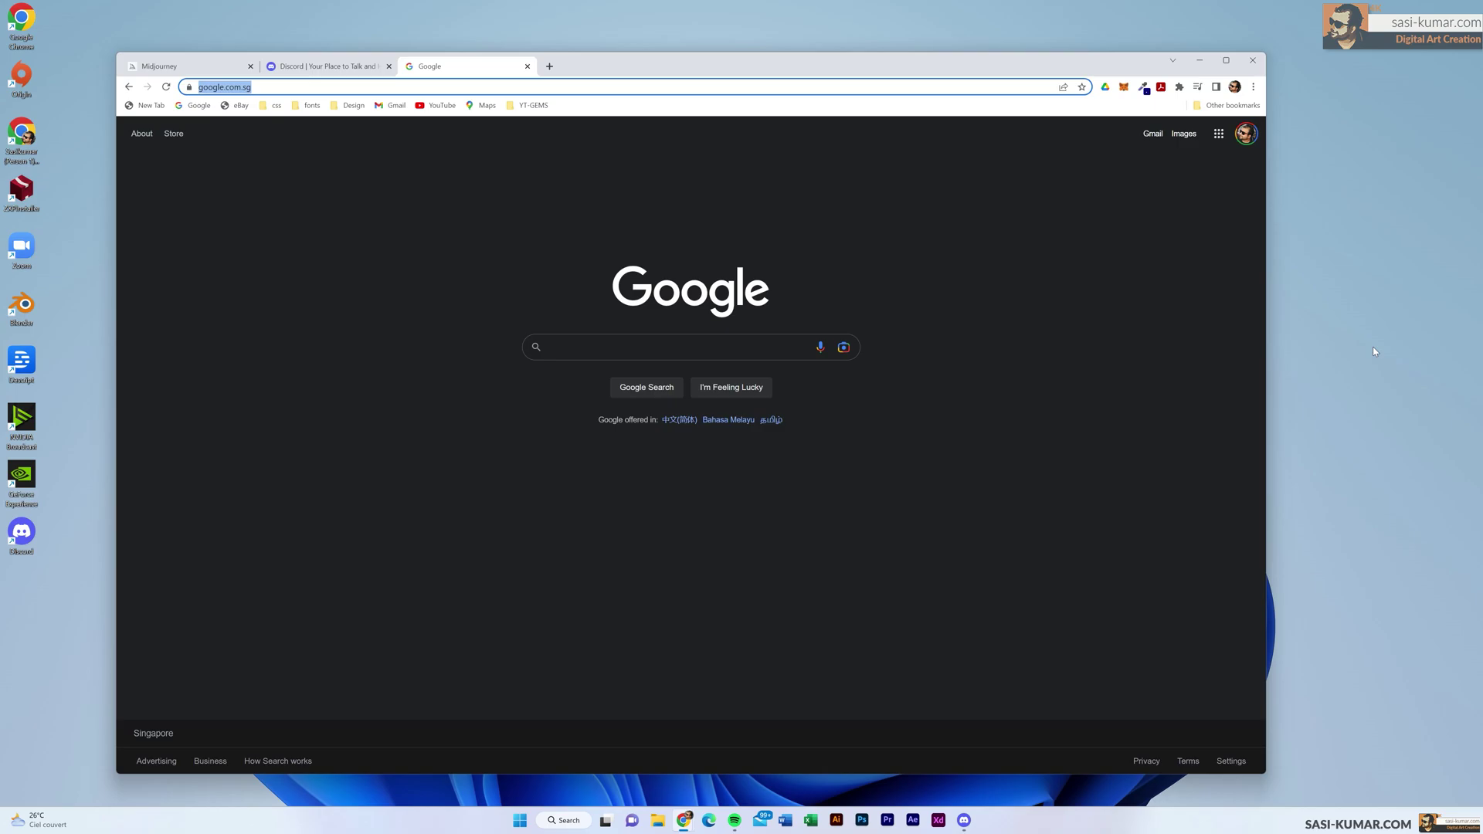
- Search the web for "midjourney" and open the Midjourney home page in the browser
{"action": "type", "text": "midjourney"}
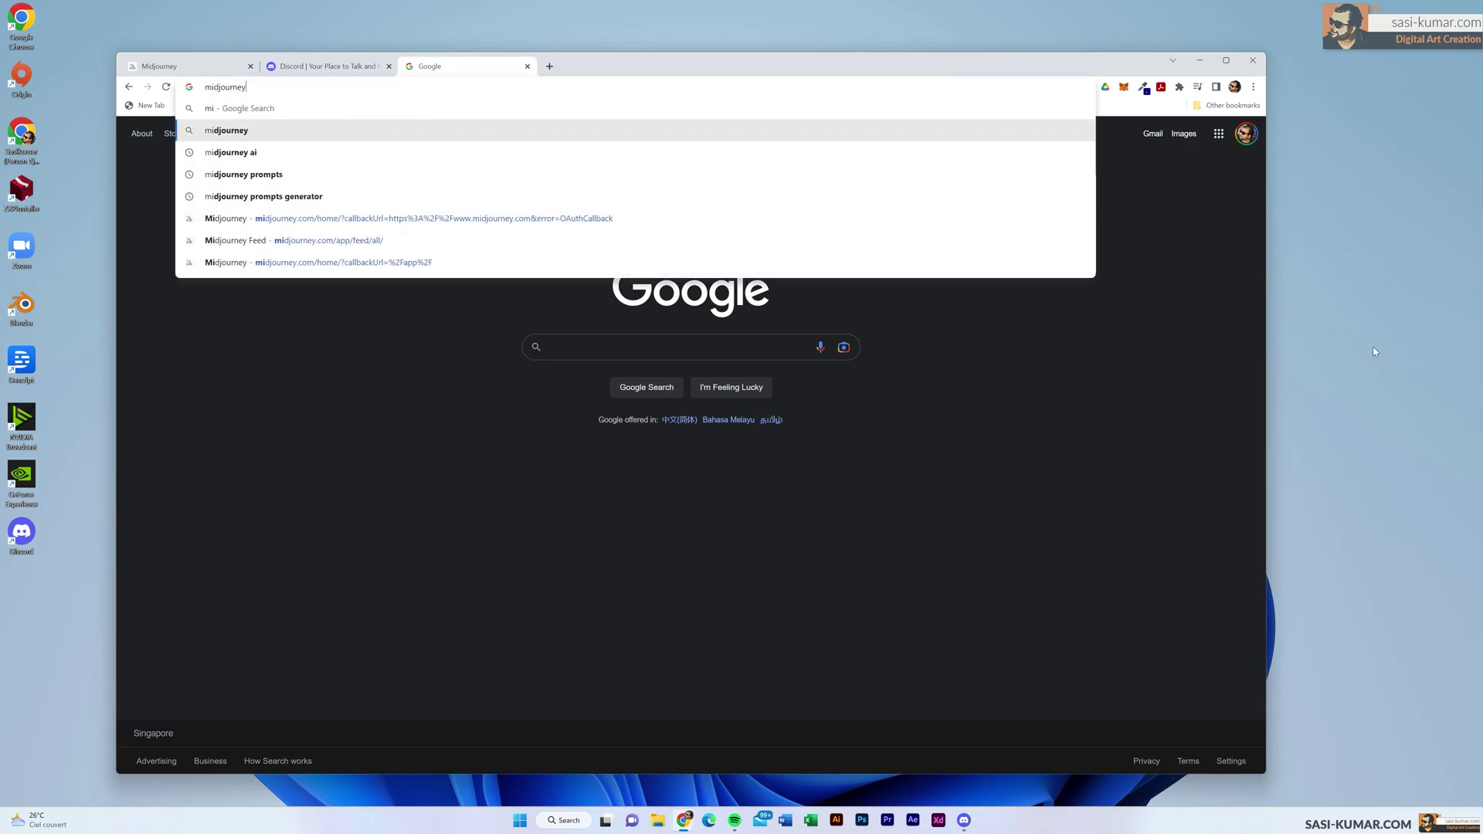
{"action": "key", "text": "Return"}
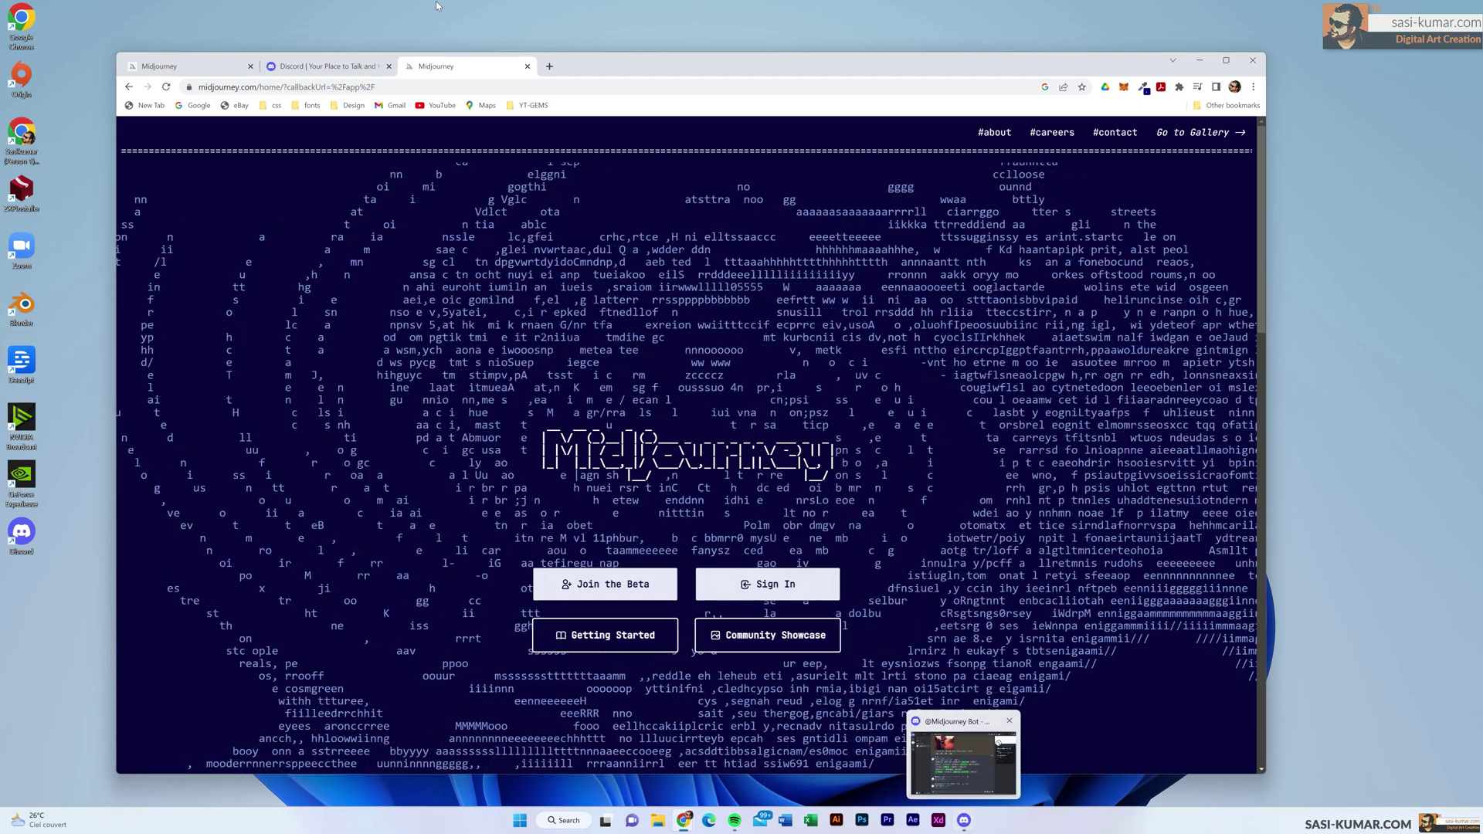
{"action": "left_click_drag", "start_coordinate": [616, 77], "coordinate": [621, 73]}
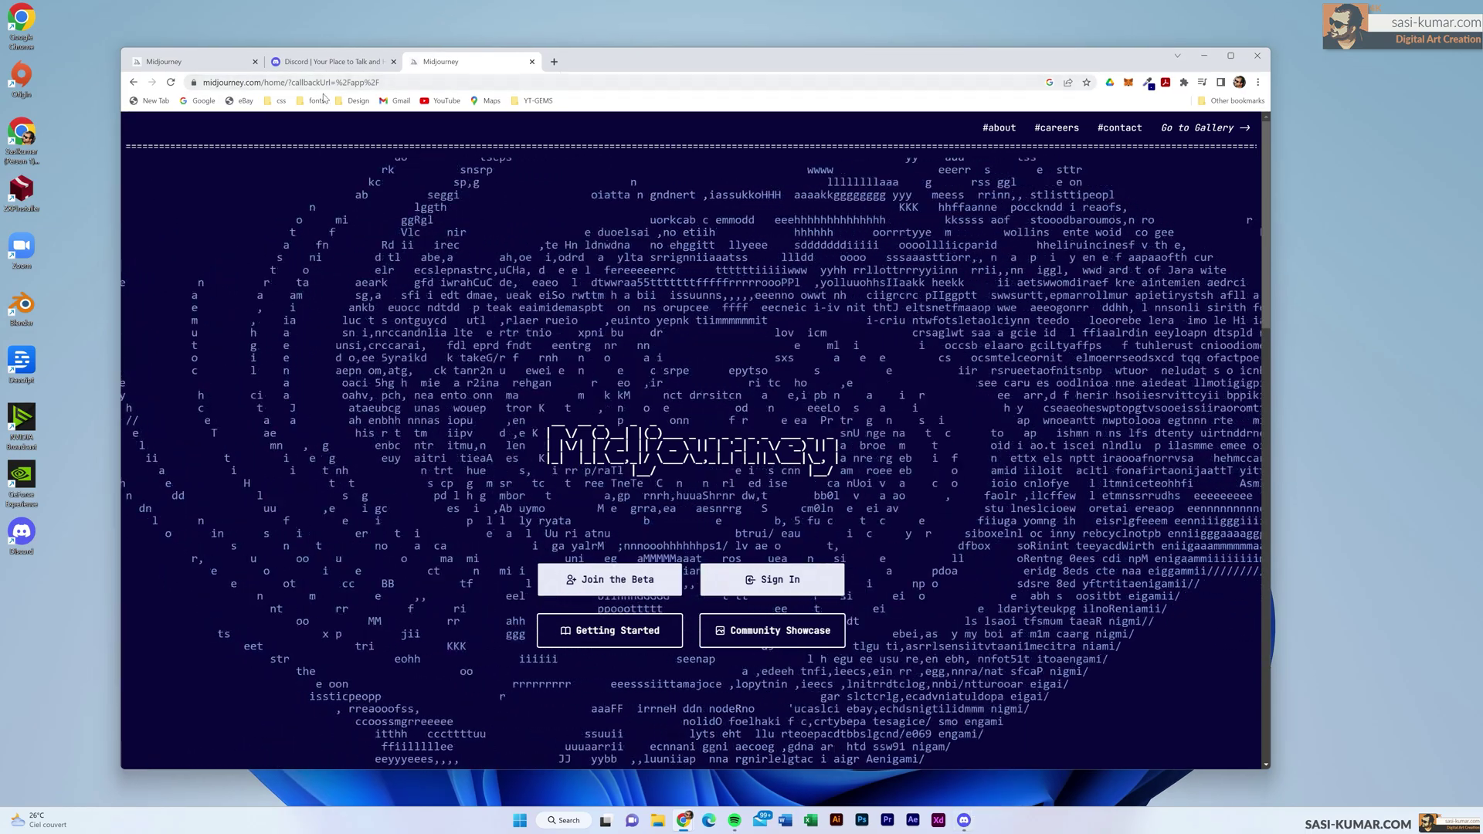
- Look over the Discord home page already open in the browser and return to its download section
{"action": "left_click", "coordinate": [324, 63]}
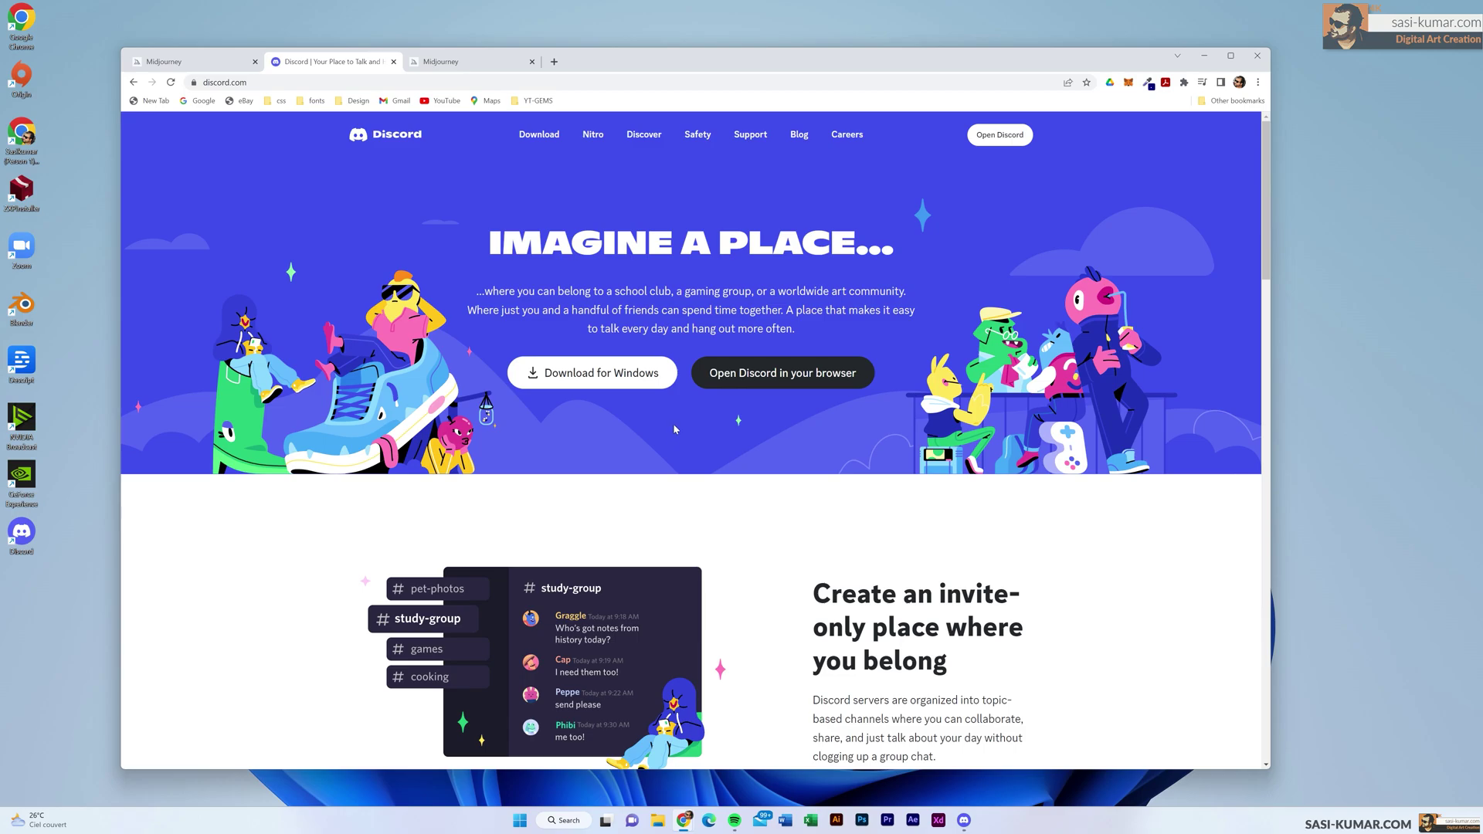
{"action": "scroll", "coordinate": [673, 429], "scroll_direction": "down", "scroll_amount": 10}
{"action": "scroll", "coordinate": [673, 430], "scroll_direction": "down", "scroll_amount": 2}
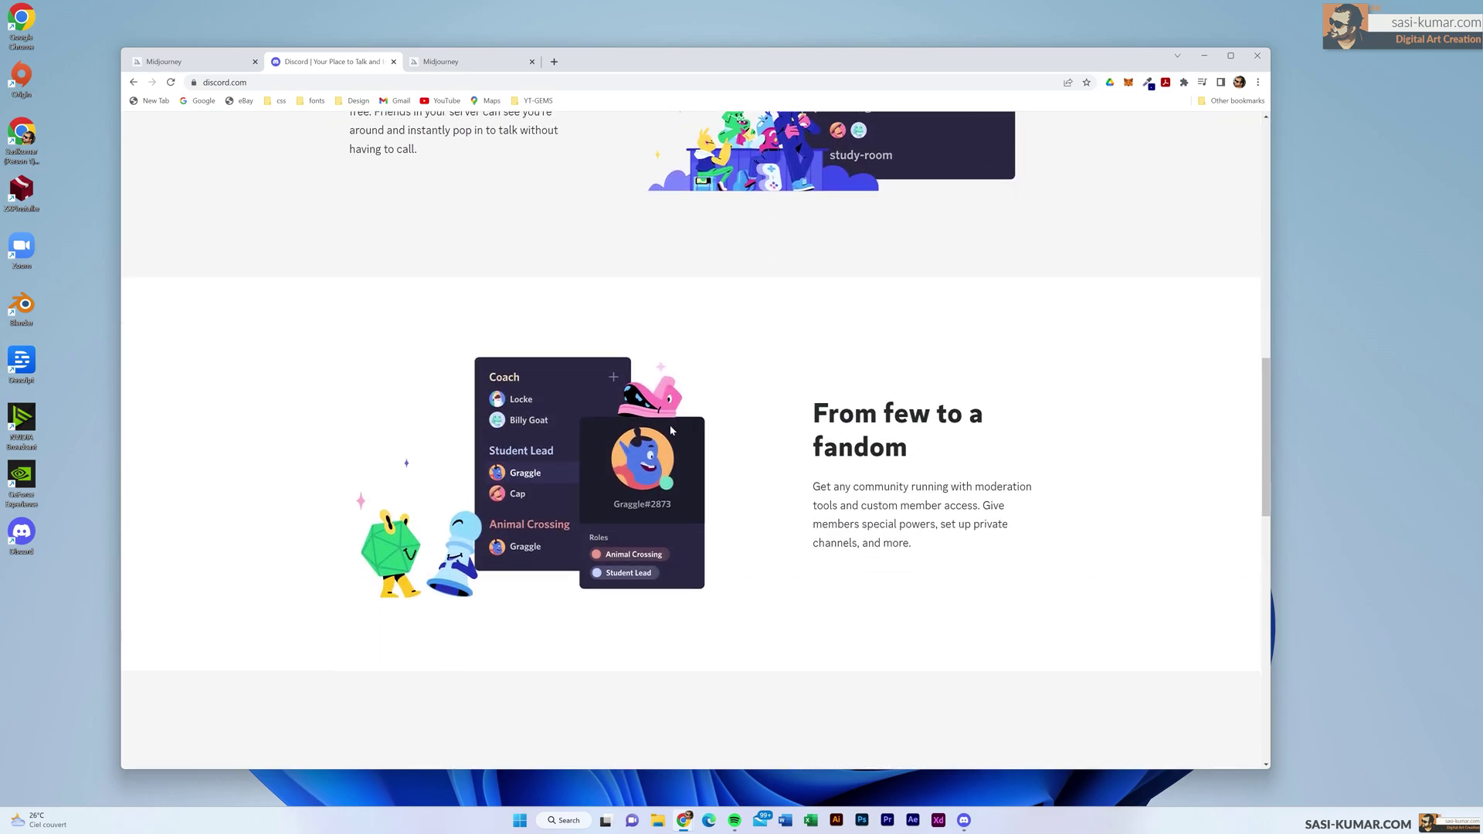
{"action": "scroll", "coordinate": [671, 430], "scroll_direction": "up", "scroll_amount": 9}
{"action": "scroll", "coordinate": [668, 430], "scroll_direction": "up", "scroll_amount": 3}
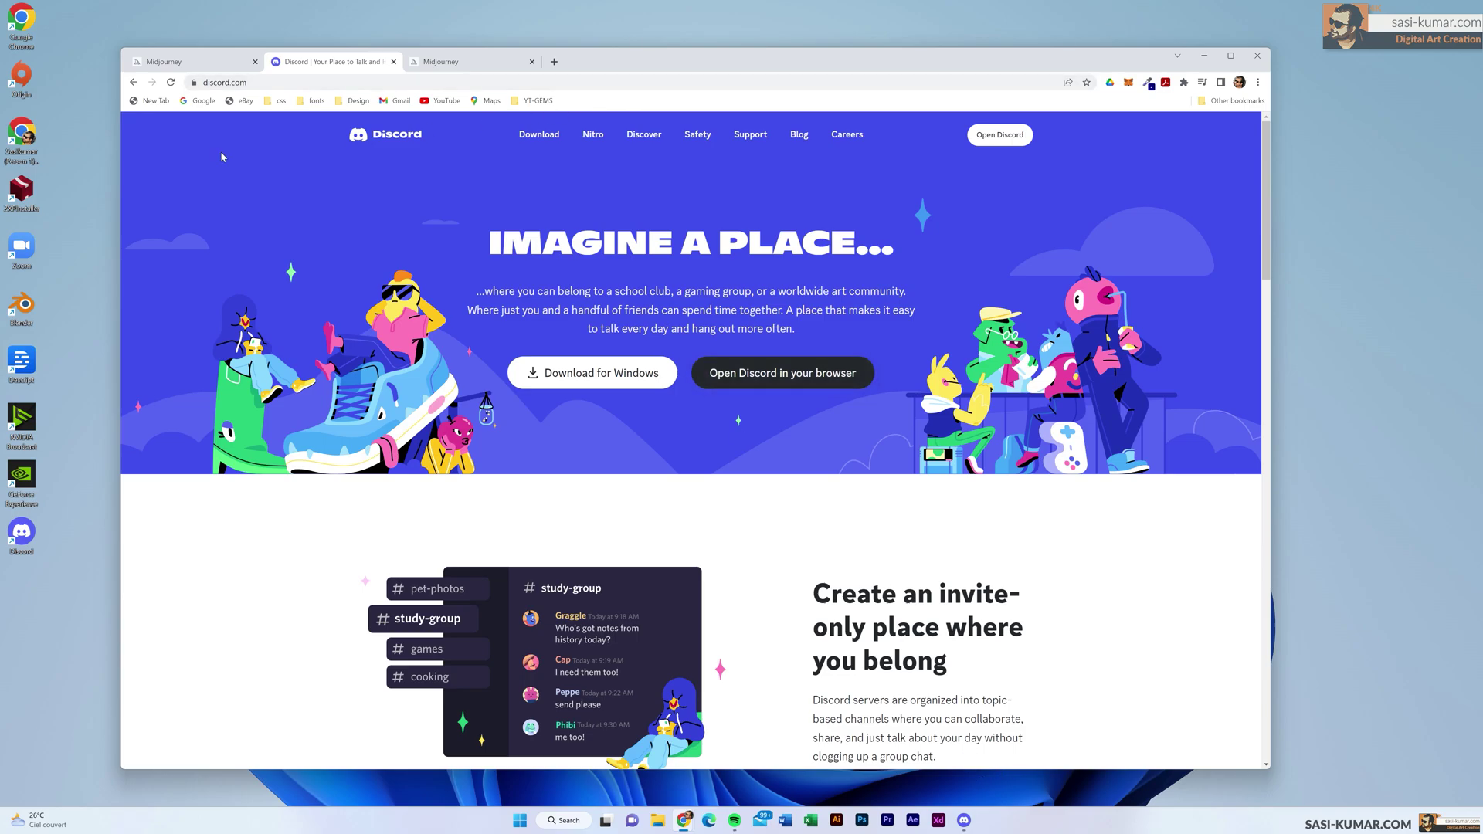
- Return to the Midjourney home page and join the beta so the Midjourney server opens in Discord
{"action": "left_click", "coordinate": [452, 65]}
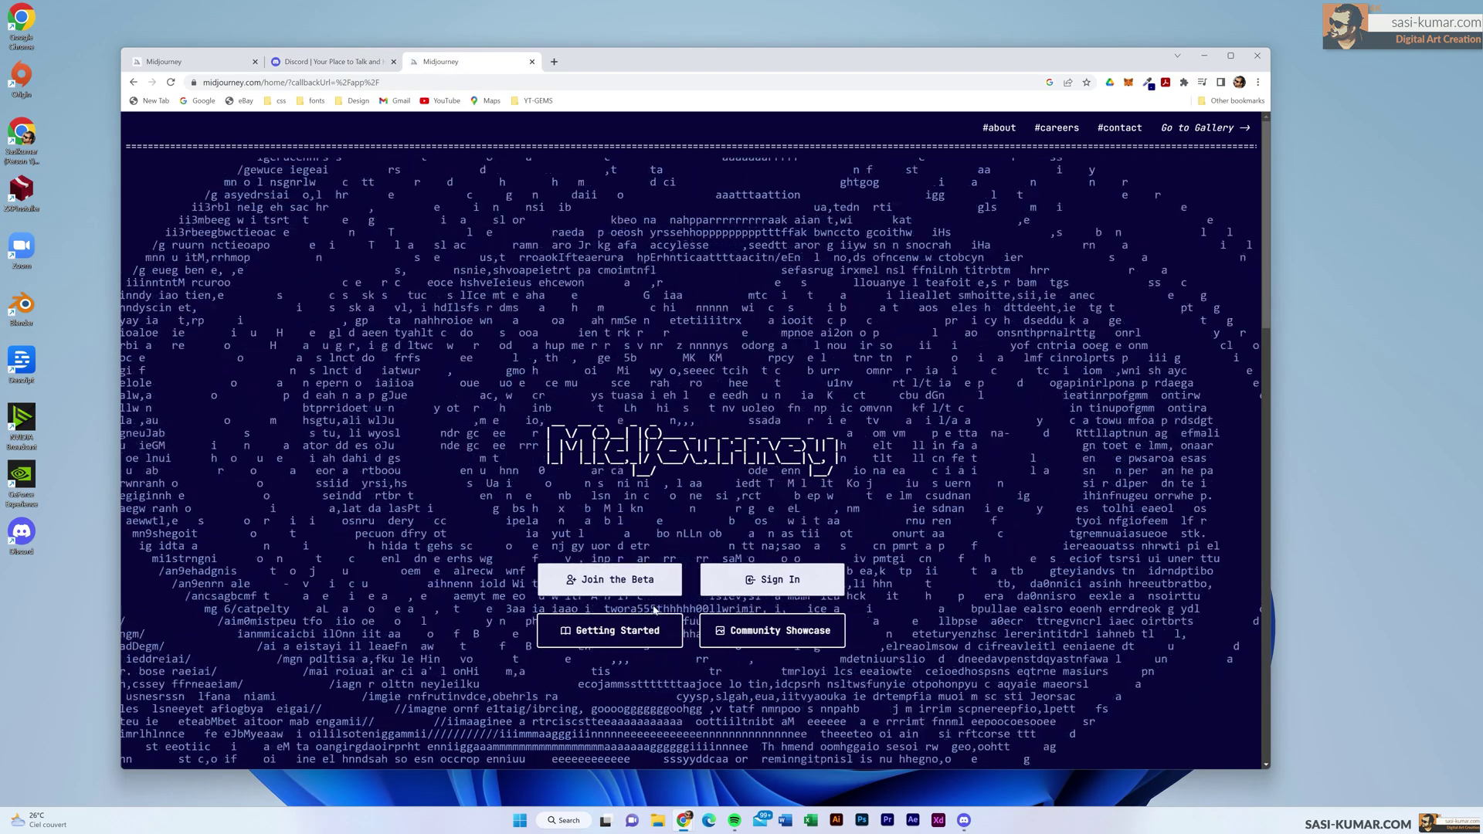
{"action": "left_click", "coordinate": [615, 581]}
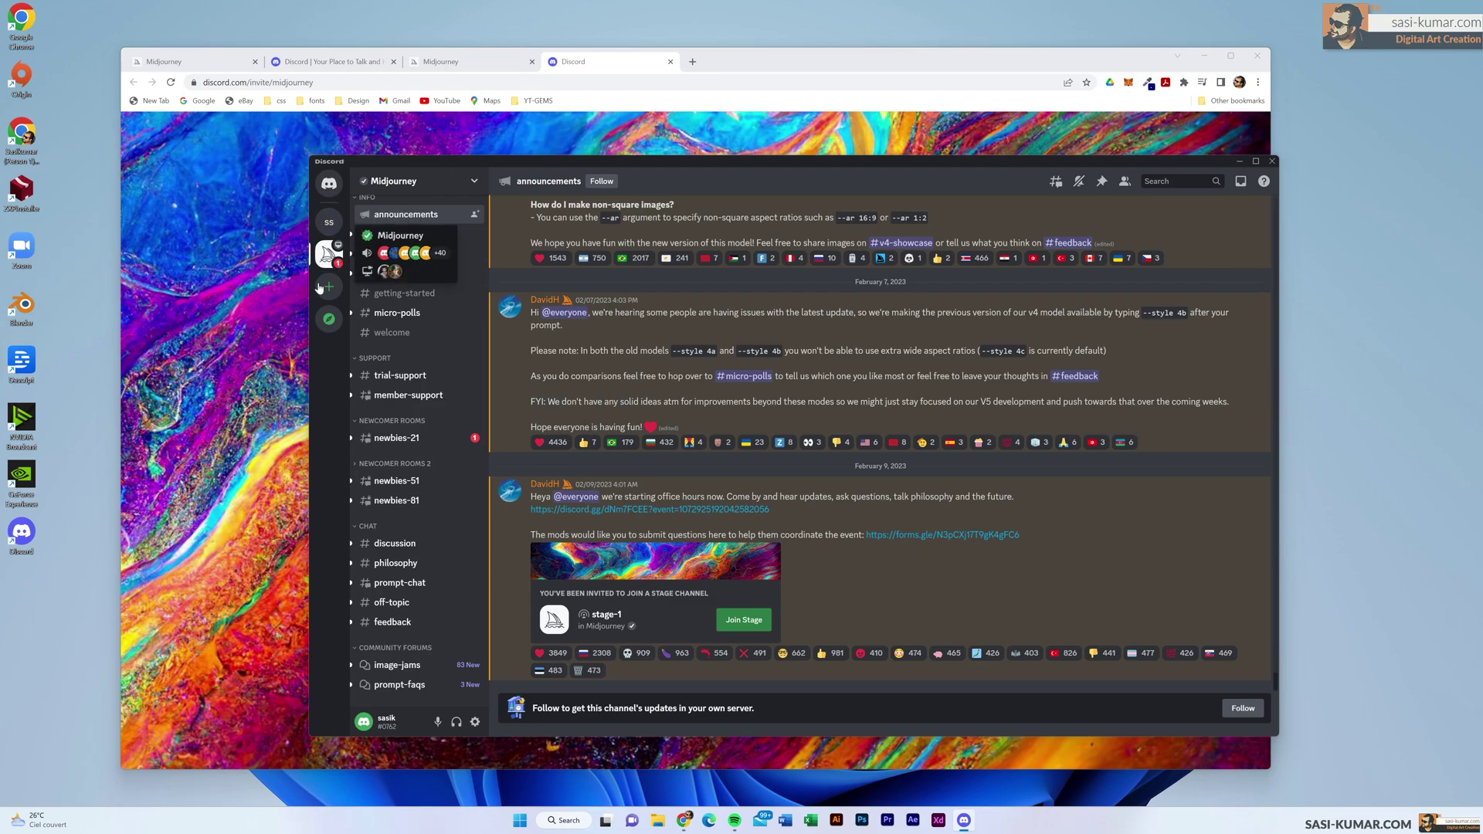
{"action": "mouse_move", "coordinate": [406, 403]}
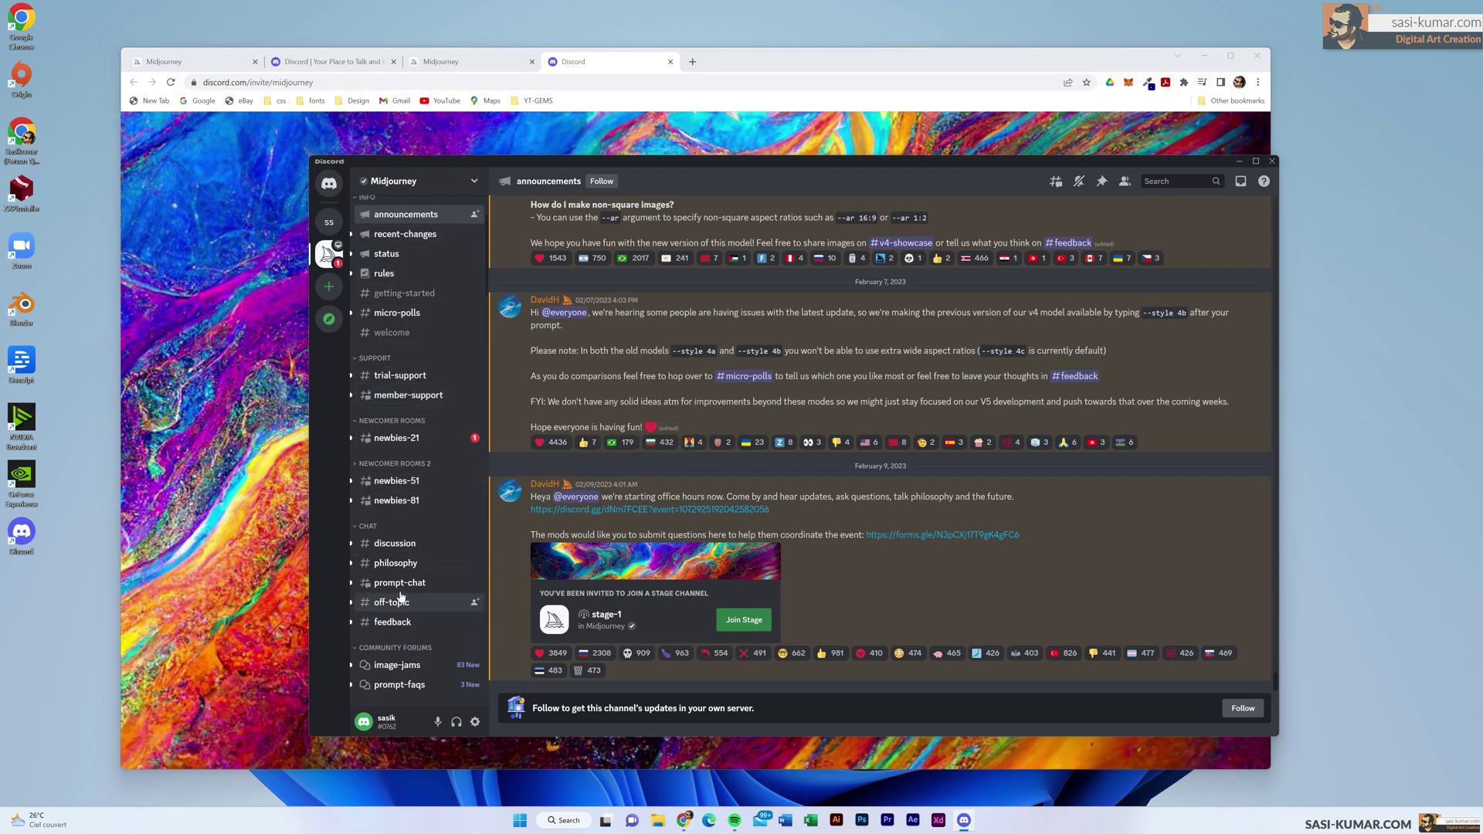
{"action": "left_click_drag", "start_coordinate": [869, 162], "coordinate": [751, 177]}
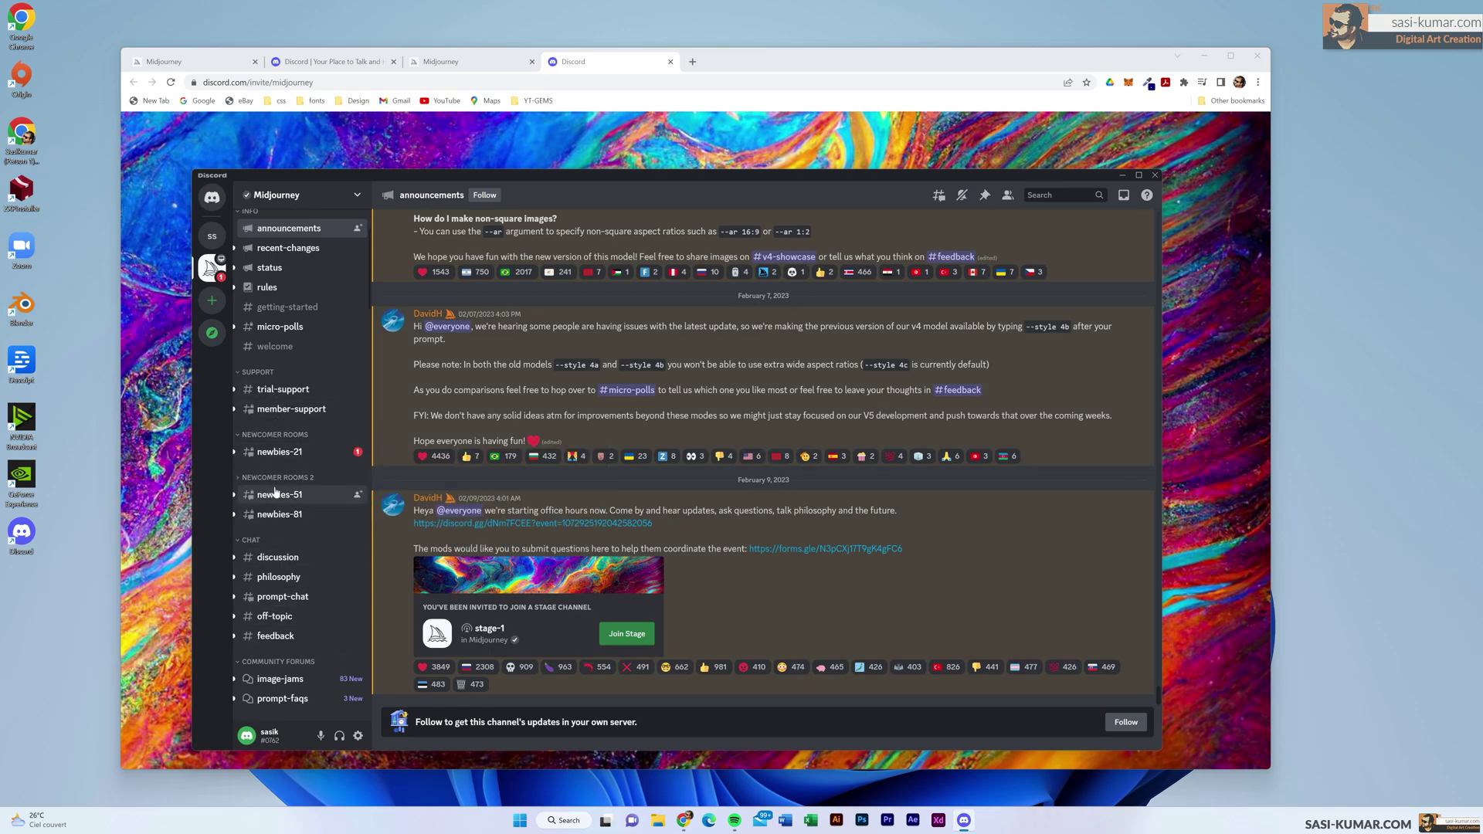
- Open the newbies-51 channel and browse the images and prompts posted by other members
{"action": "mouse_move", "coordinate": [275, 499]}
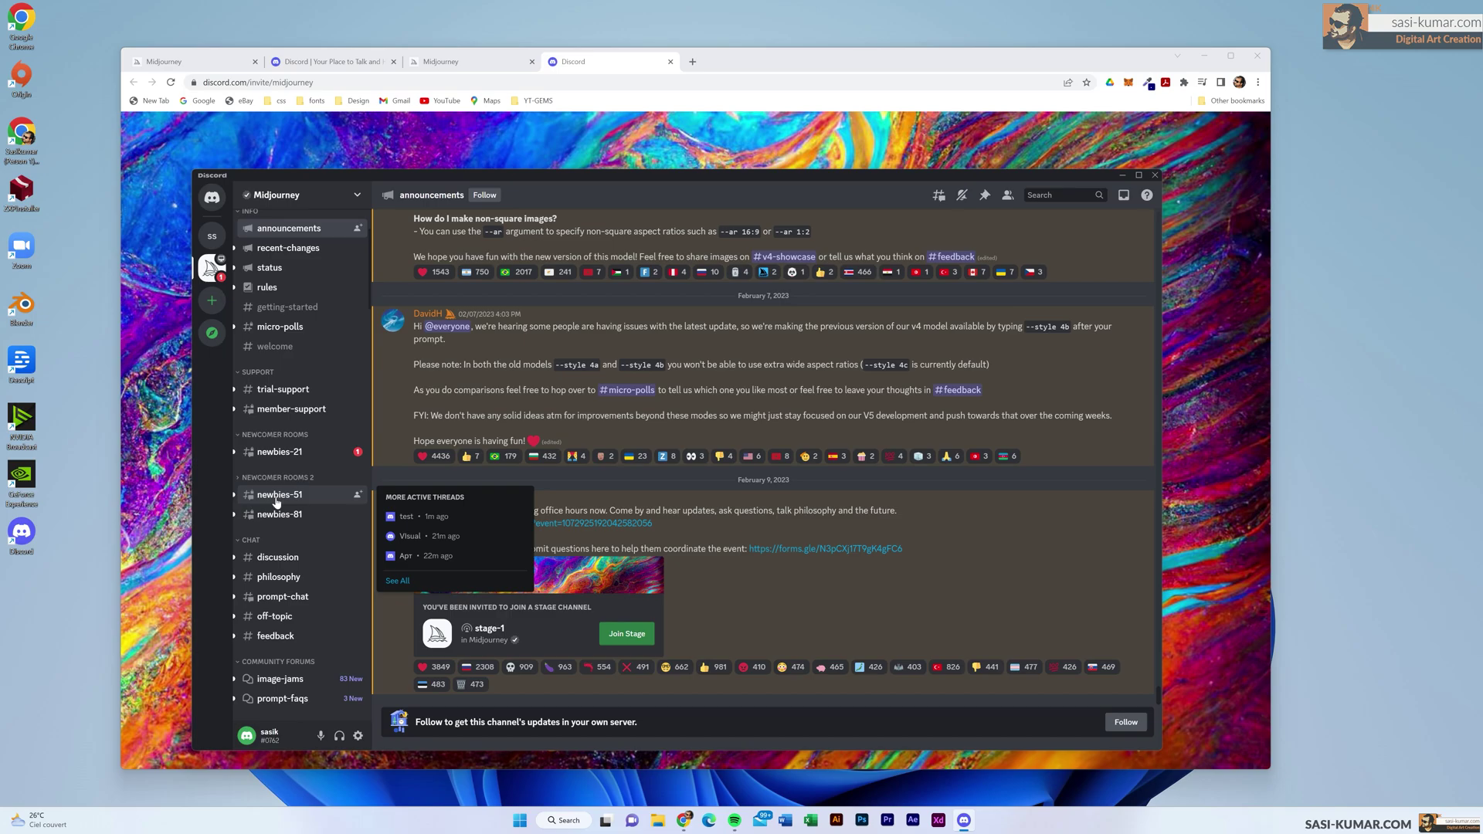
{"action": "left_click", "coordinate": [277, 497]}
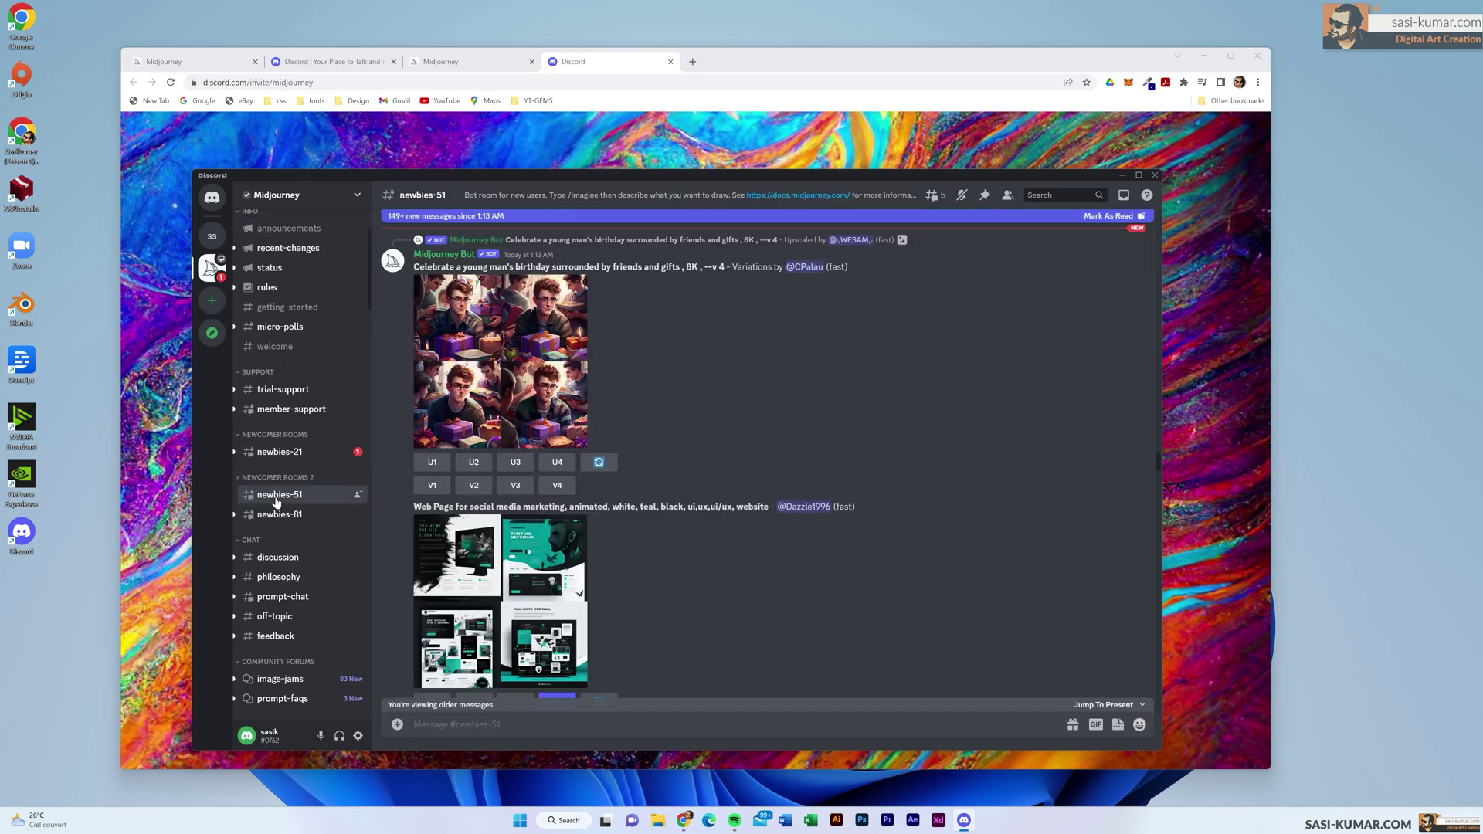
{"action": "scroll", "coordinate": [661, 546], "scroll_direction": "down", "scroll_amount": 2}
{"action": "scroll", "coordinate": [663, 586], "scroll_direction": "down", "scroll_amount": 6}
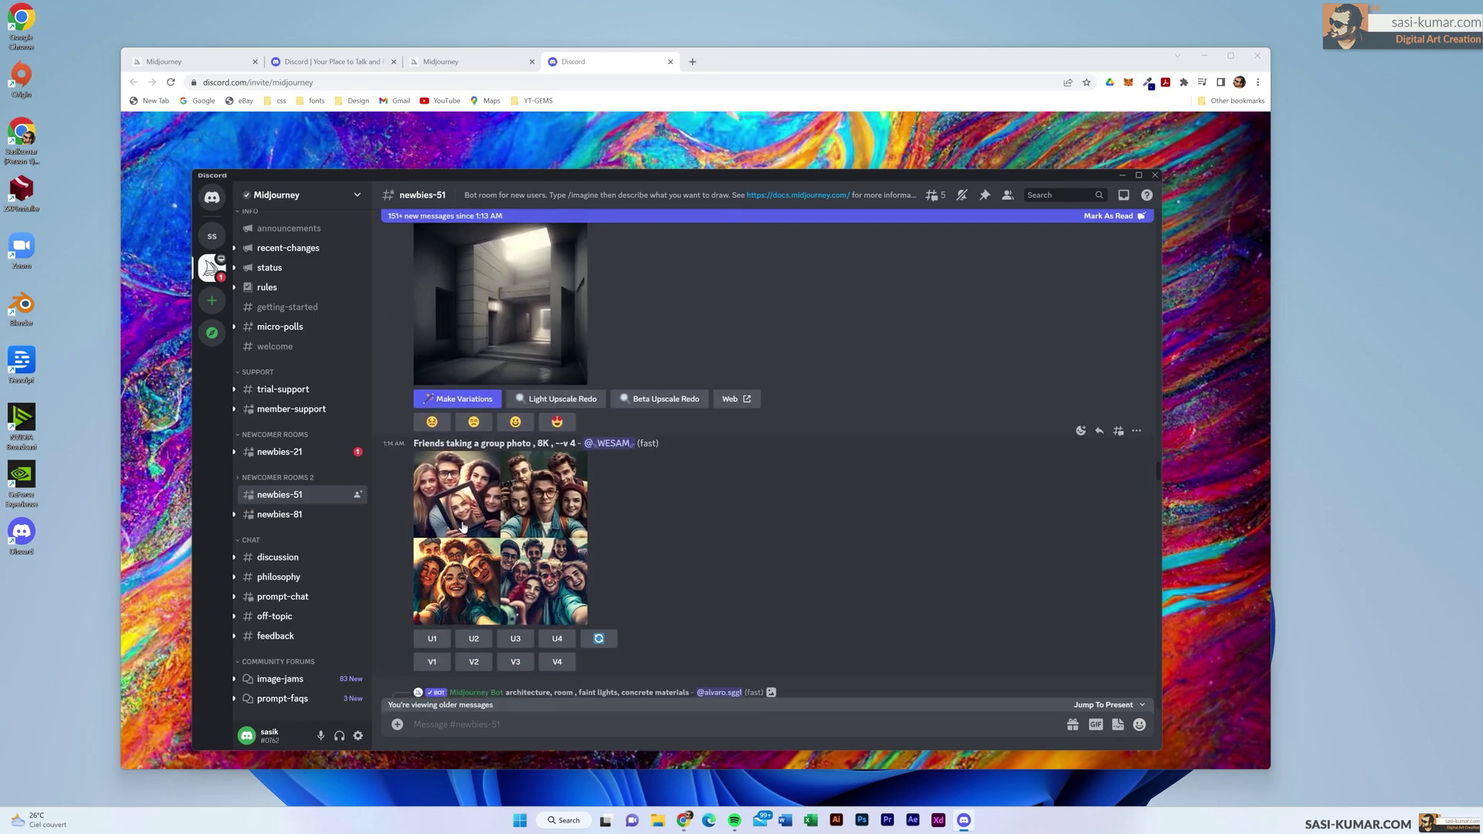
{"action": "scroll", "coordinate": [463, 527], "scroll_direction": "down", "scroll_amount": 8}
{"action": "scroll", "coordinate": [462, 541], "scroll_direction": "down", "scroll_amount": 8}
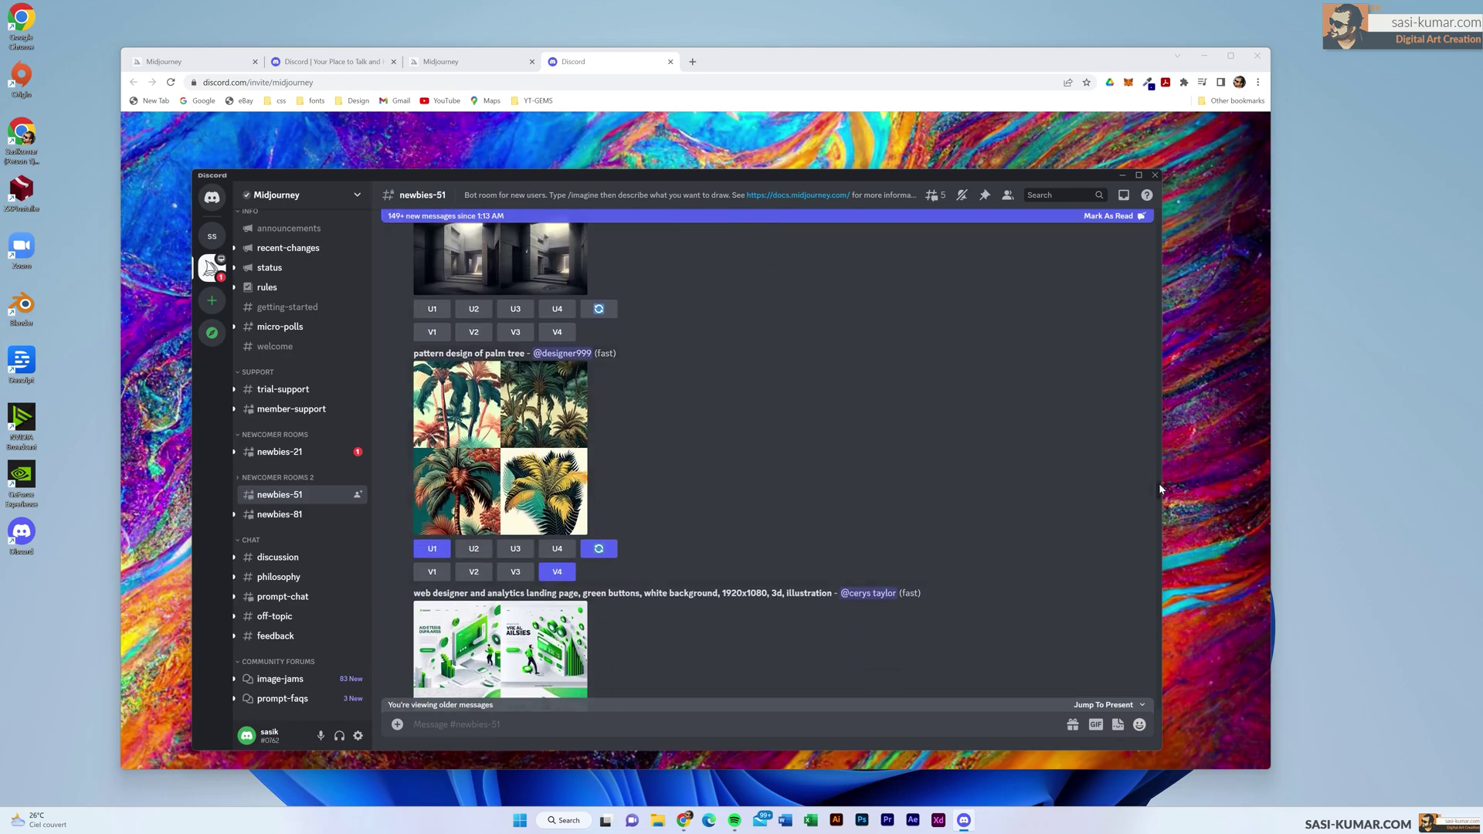
{"action": "scroll", "coordinate": [1161, 494], "scroll_direction": "down", "scroll_amount": 10}
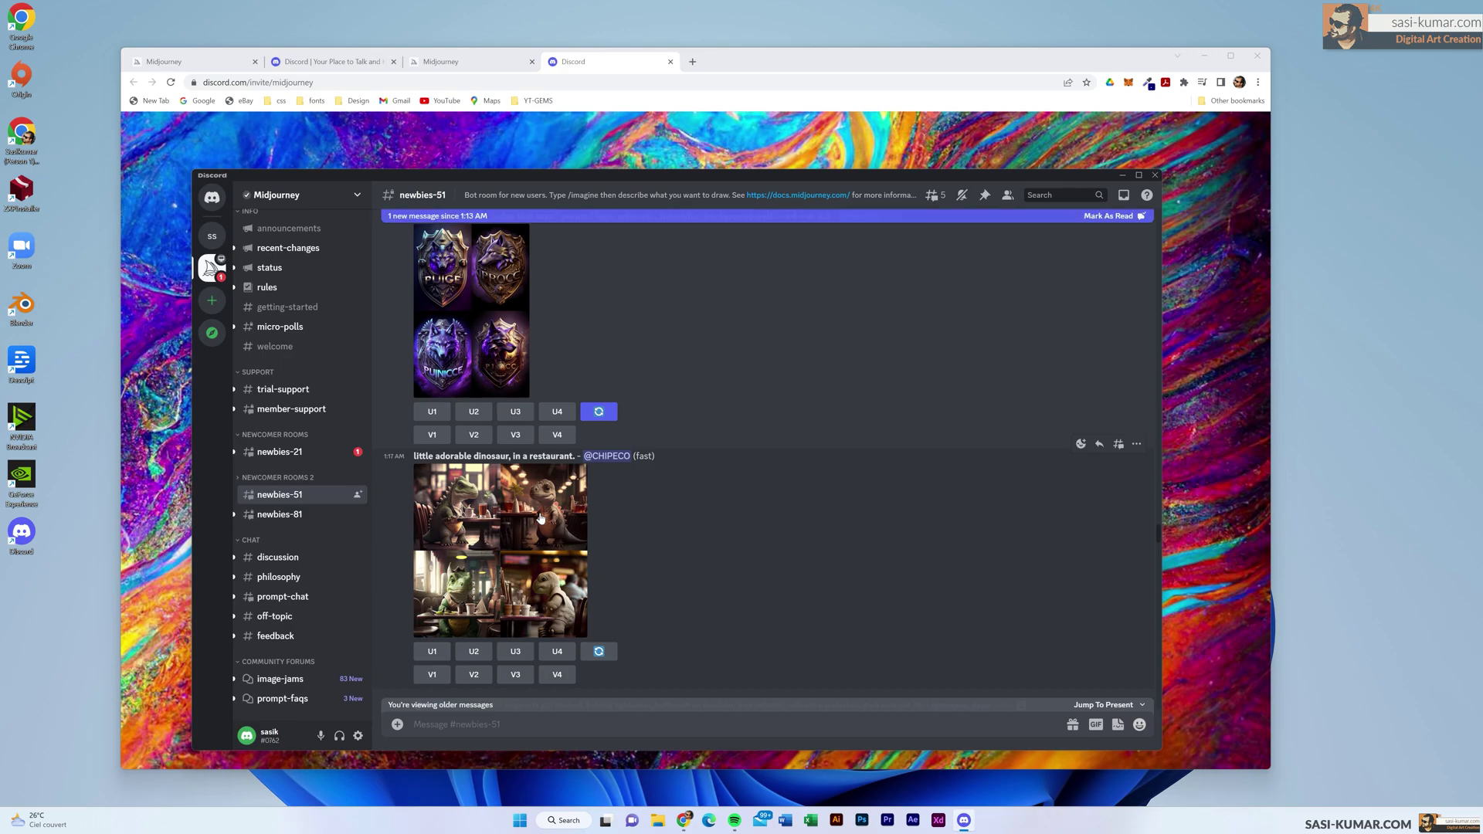
- Enlarge the image grid of the dinosaur in a restaurant, close it, and highlight the prompt "little adorable dinosaur, in a restaurant."
{"action": "left_click", "coordinate": [541, 513]}
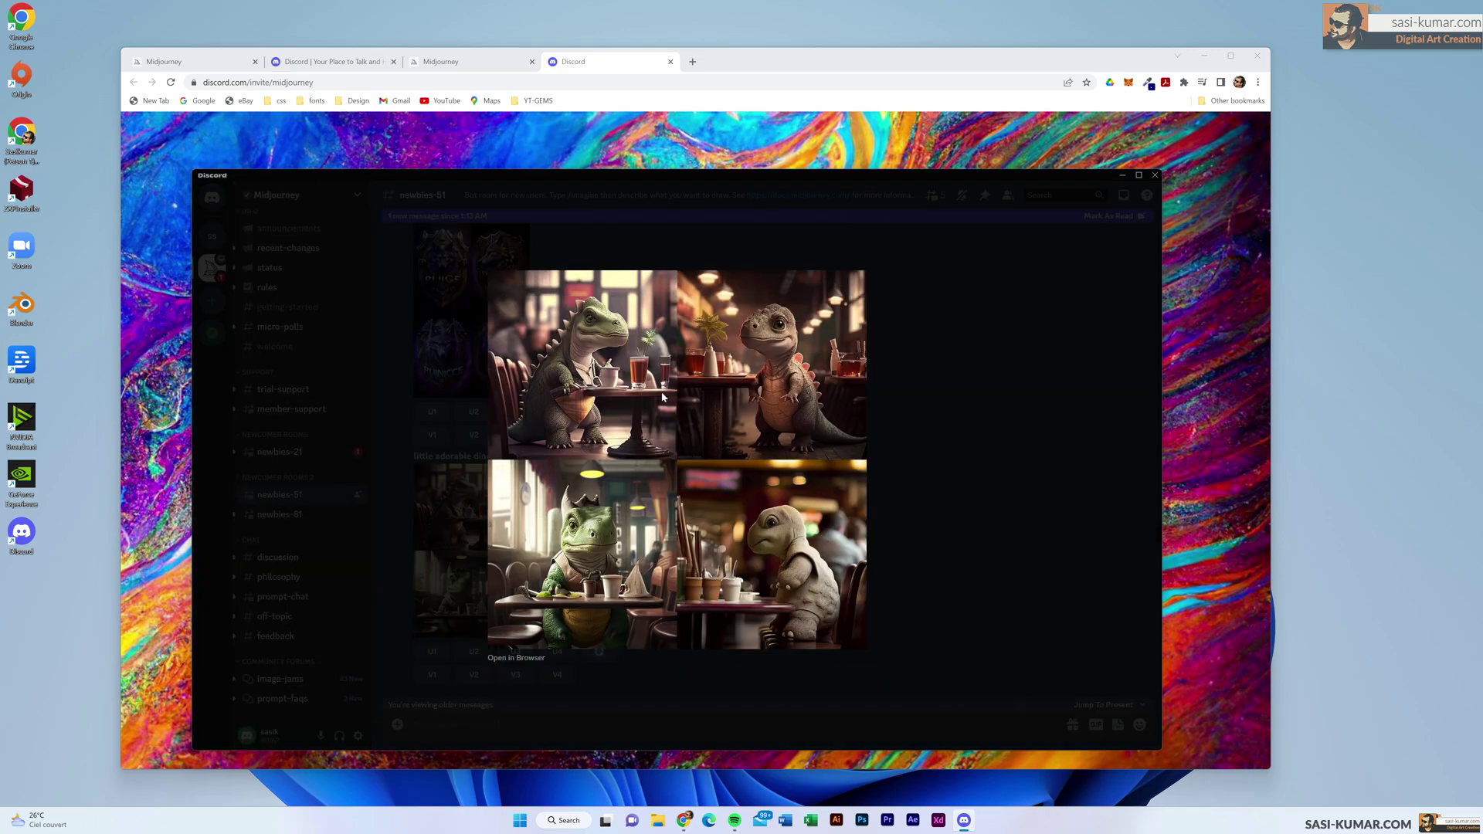
{"action": "left_click", "coordinate": [982, 384]}
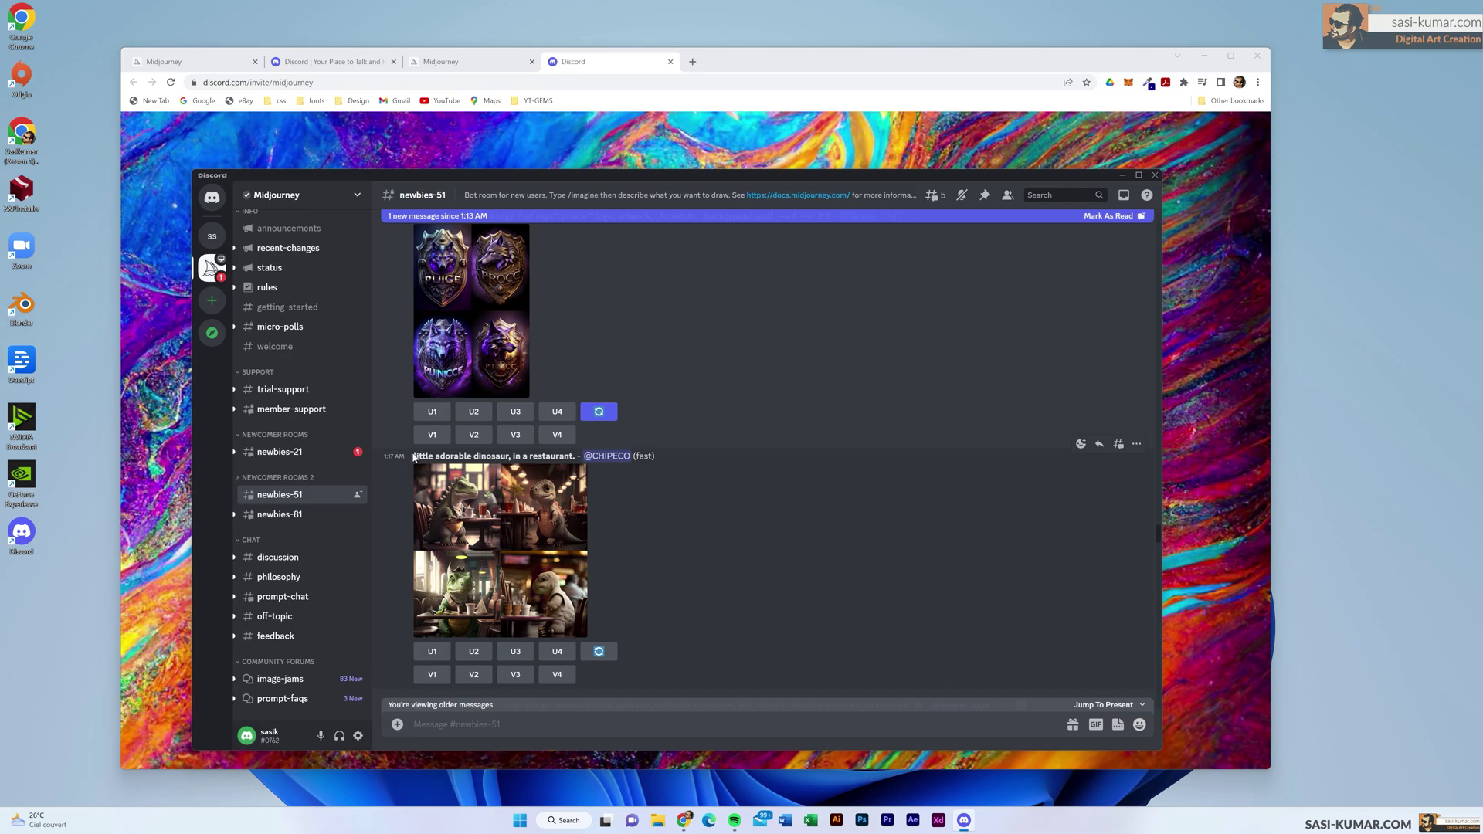
{"action": "left_click_drag", "start_coordinate": [413, 457], "coordinate": [575, 457]}
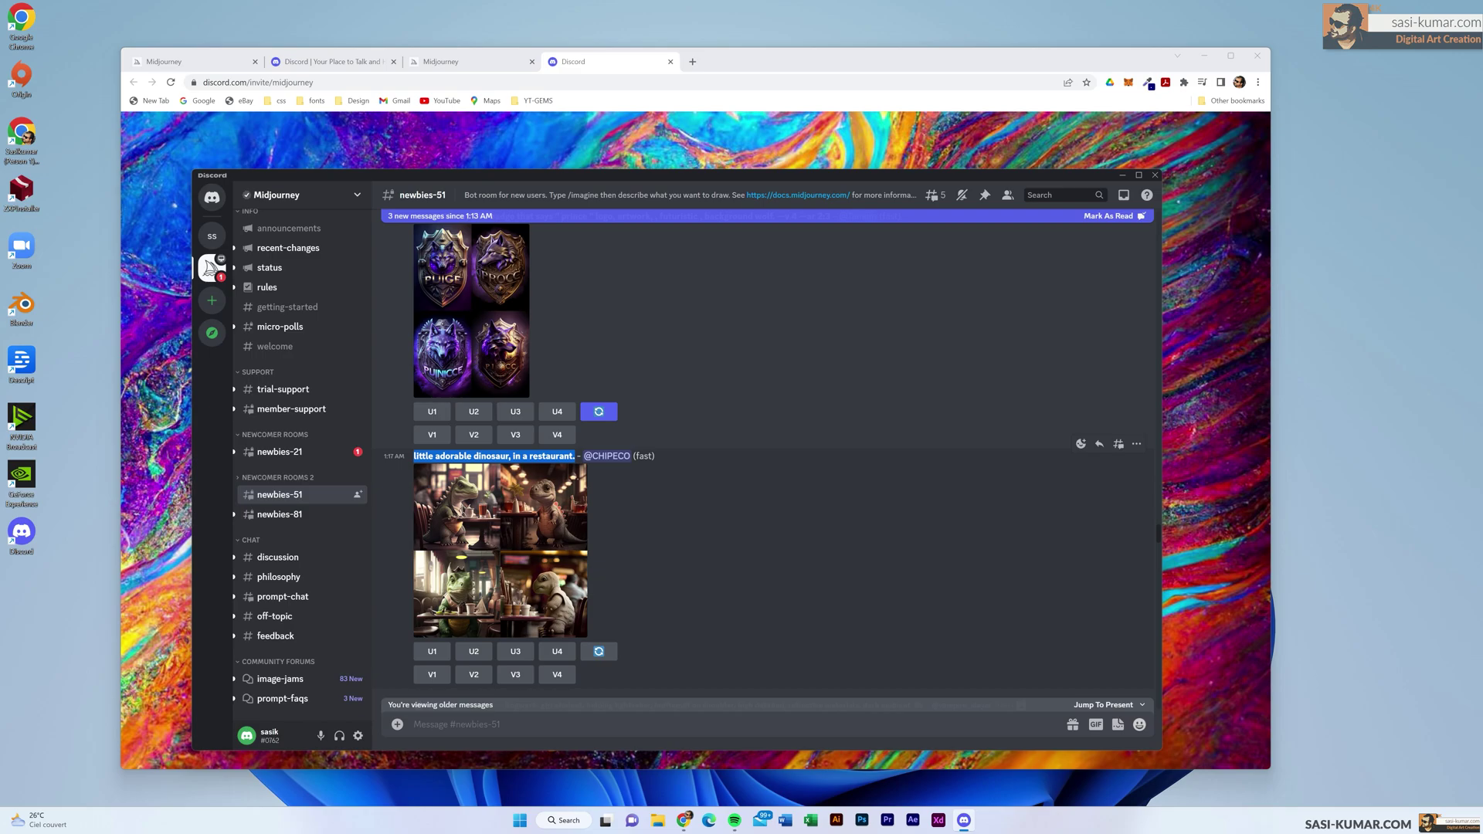
- Examine more generated images and their prompts further down the newbies-51 channel
{"action": "scroll", "coordinate": [605, 586], "scroll_direction": "down", "scroll_amount": 5}
{"action": "scroll", "coordinate": [606, 589], "scroll_direction": "down", "scroll_amount": 2}
{"action": "scroll", "coordinate": [606, 588], "scroll_direction": "up", "scroll_amount": 3}
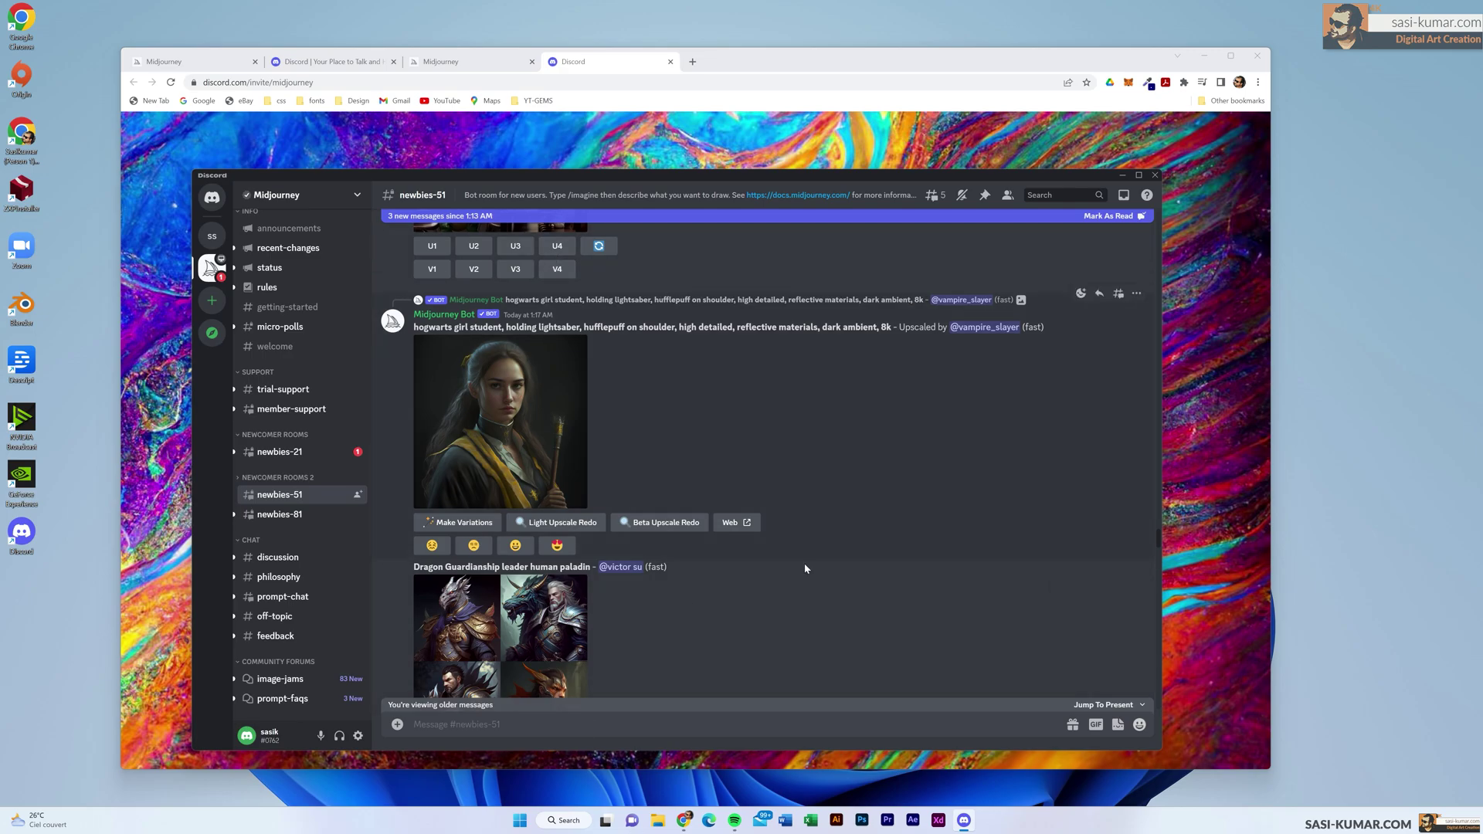
{"action": "scroll", "coordinate": [776, 638], "scroll_direction": "down", "scroll_amount": 10}
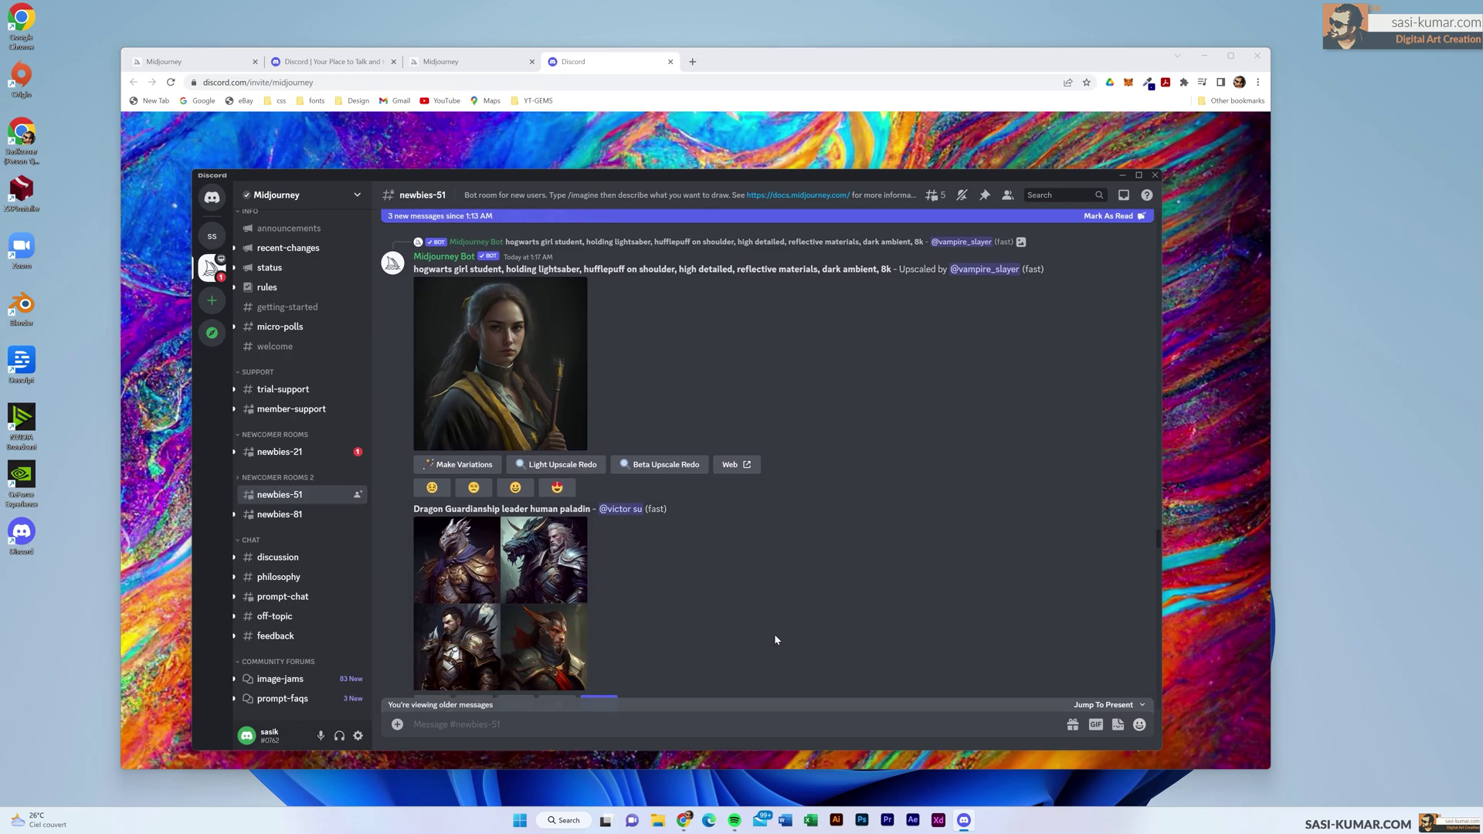
{"action": "scroll", "coordinate": [774, 633], "scroll_direction": "down", "scroll_amount": 10}
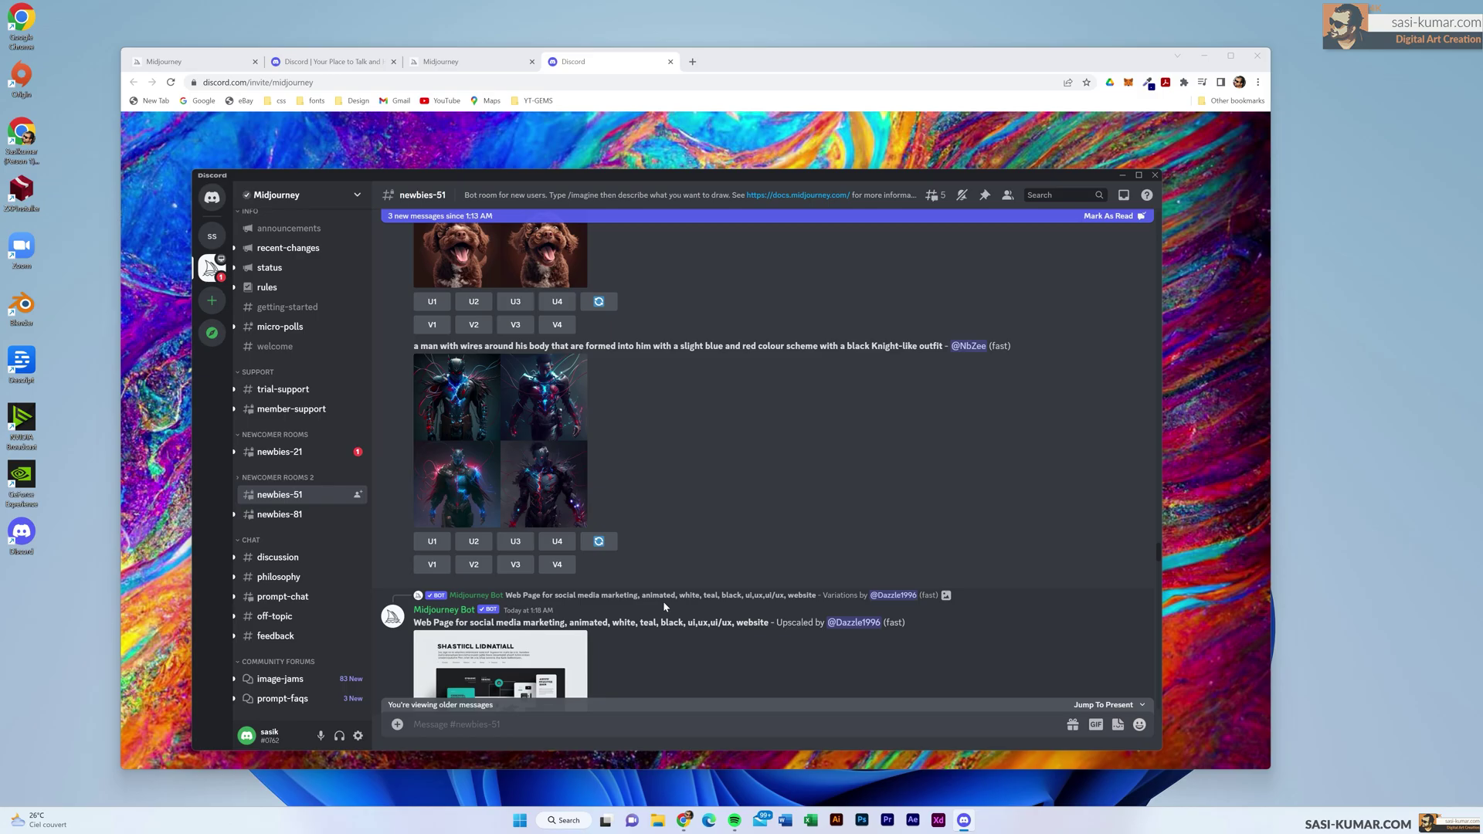
- Sign in on the Midjourney website and look through the image gallery on the account's home page
{"action": "left_click", "coordinate": [440, 62]}
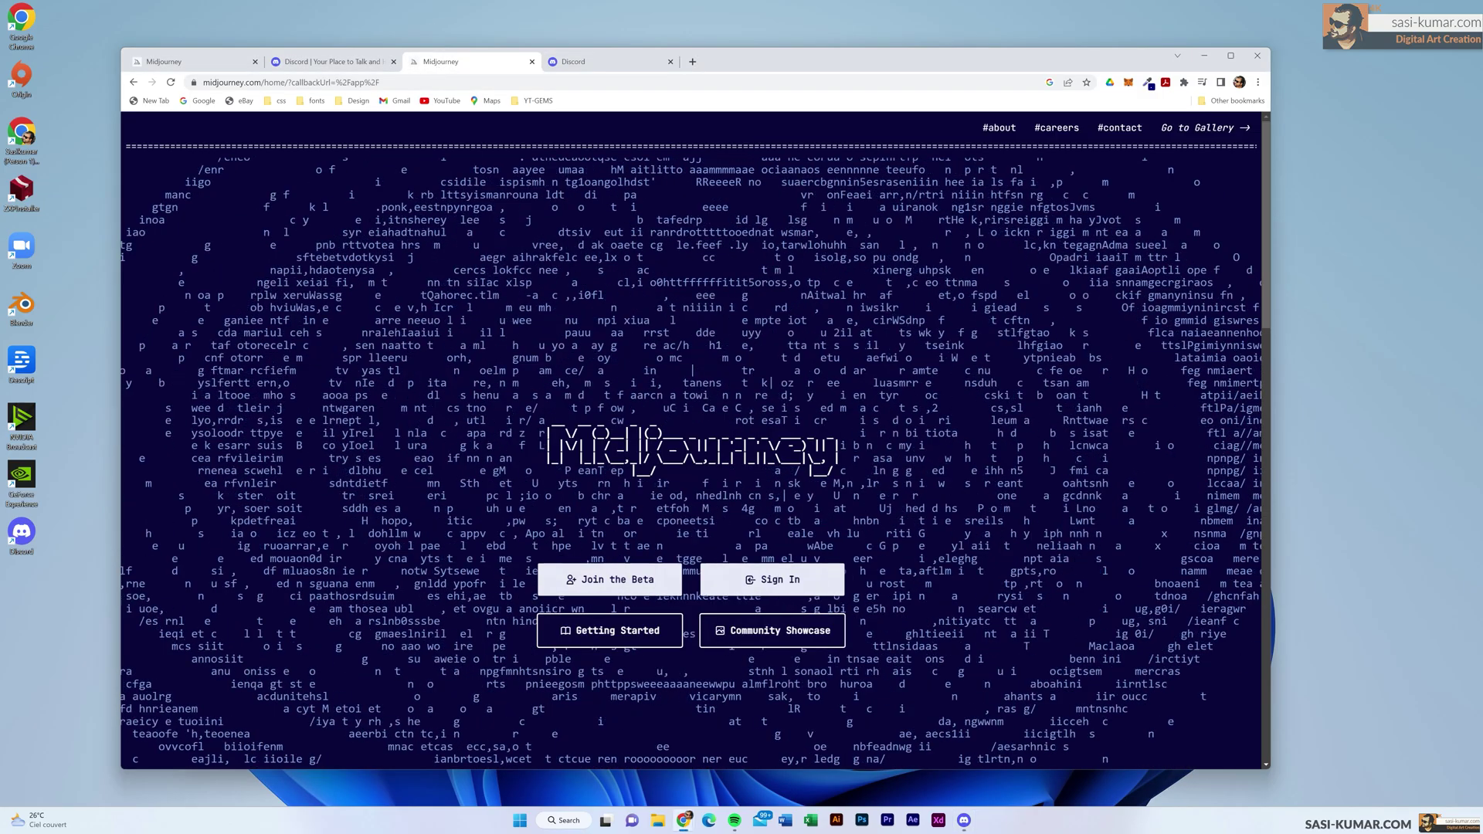
{"action": "left_click", "coordinate": [778, 587]}
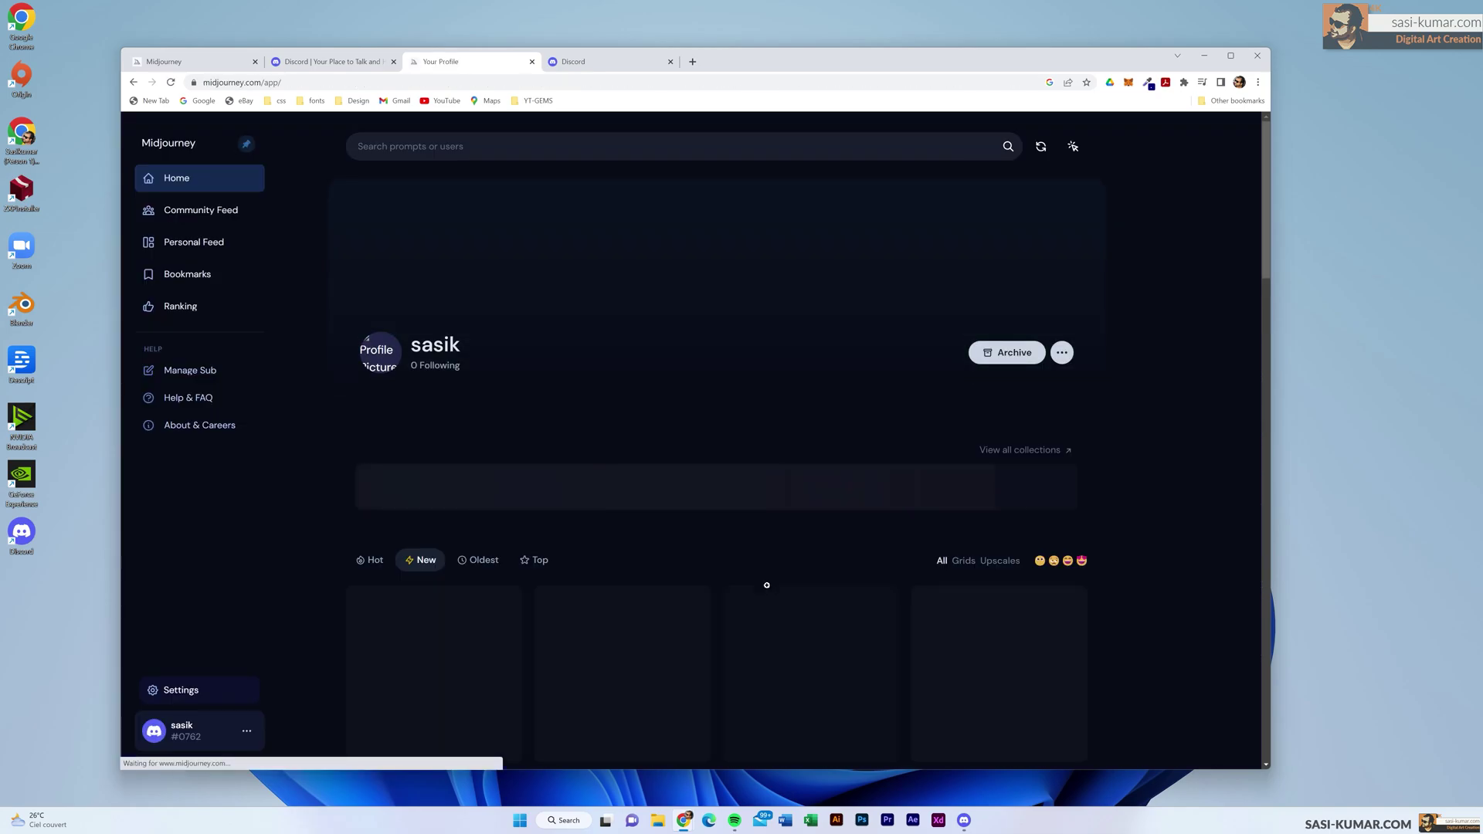
{"action": "scroll", "coordinate": [270, 442], "scroll_direction": "down", "scroll_amount": 10}
{"action": "scroll", "coordinate": [270, 448], "scroll_direction": "up", "scroll_amount": 10}
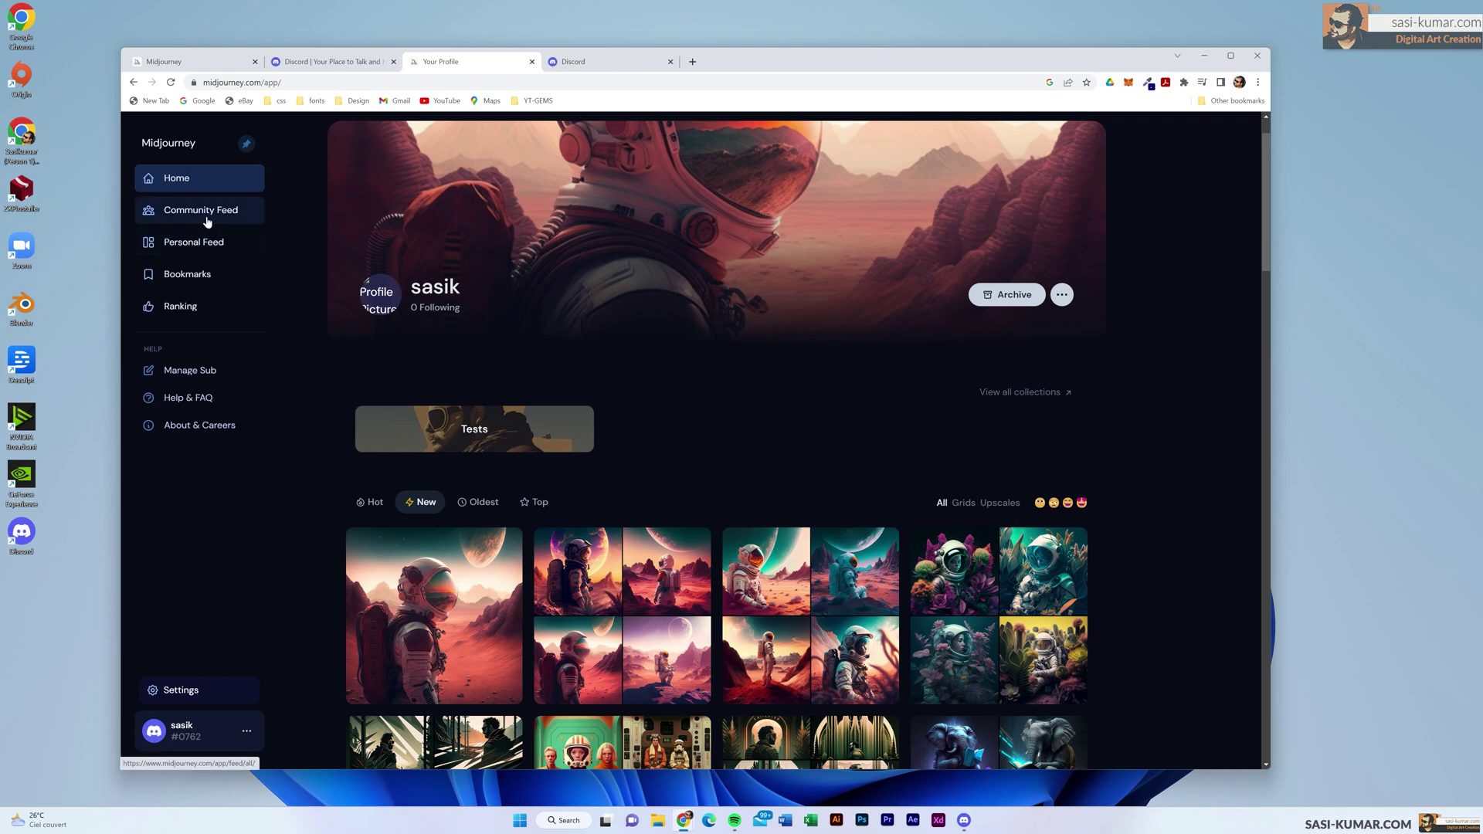
- Open the subscription management page and review the monthly Basic, Standard and Pro plans
{"action": "left_click", "coordinate": [224, 377]}
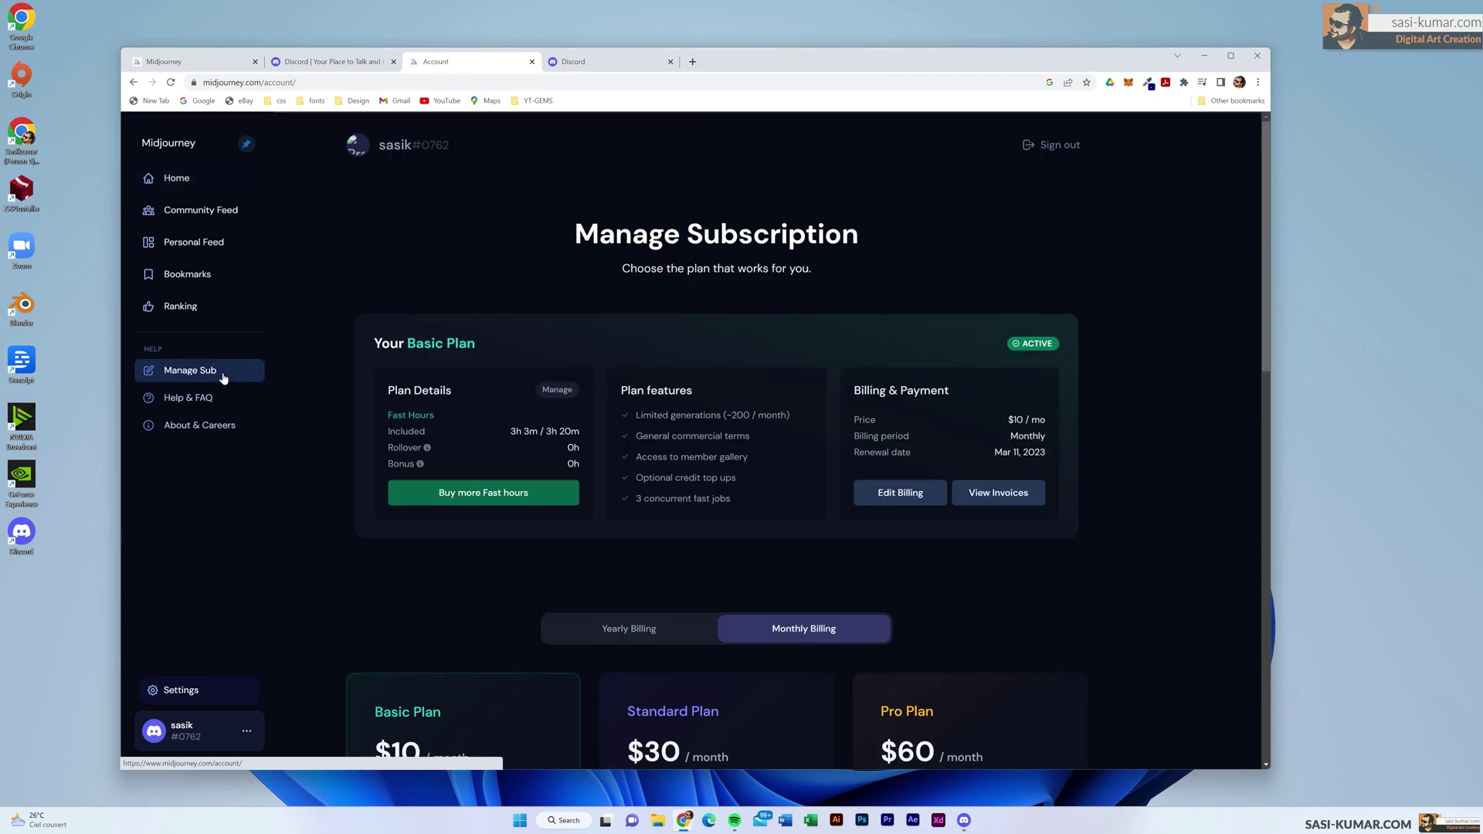
{"action": "scroll", "coordinate": [1003, 502], "scroll_direction": "down", "scroll_amount": 3}
{"action": "scroll", "coordinate": [397, 533], "scroll_direction": "down", "scroll_amount": 2}
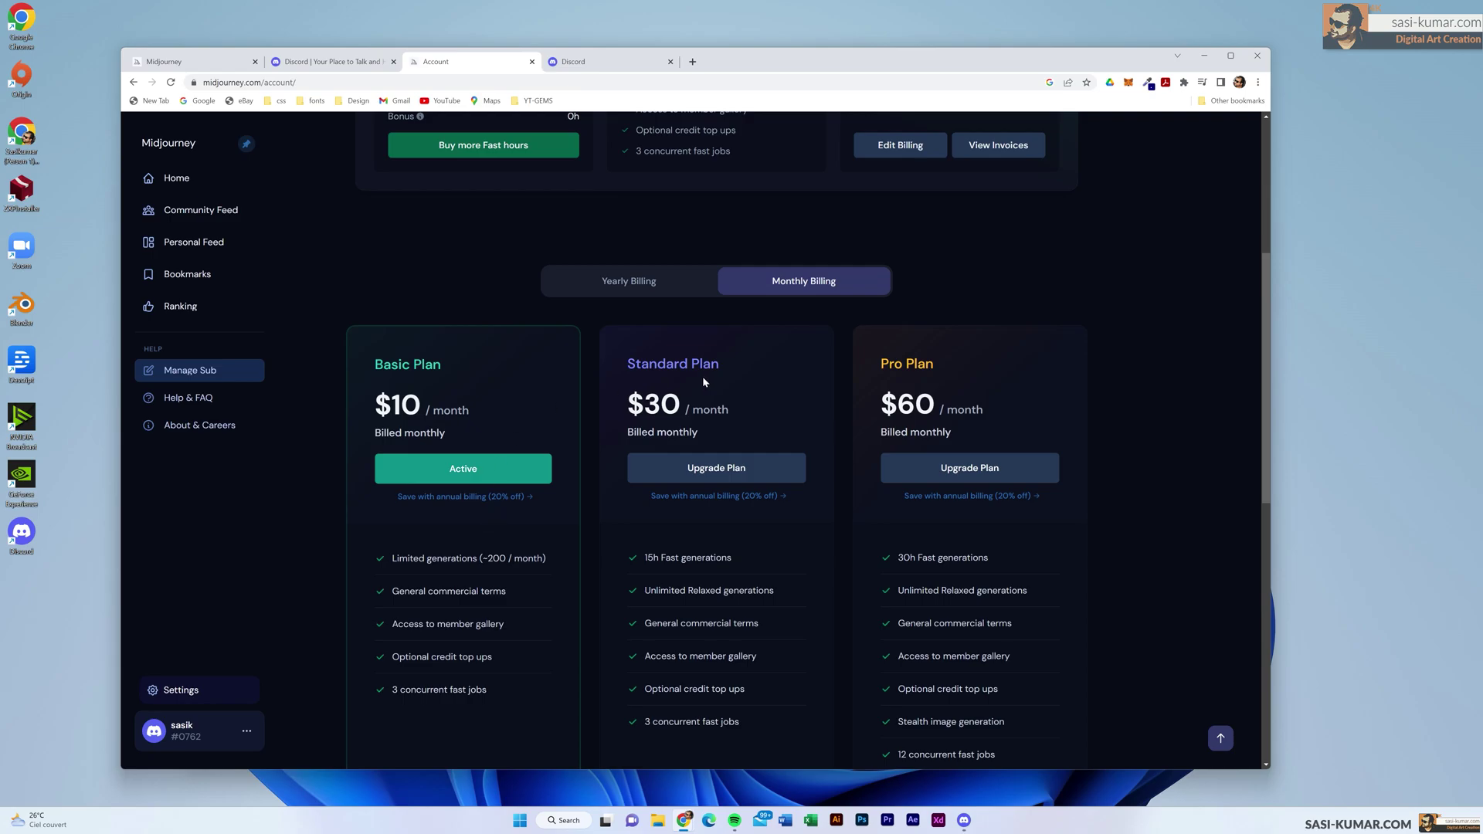
- Switch to Discord, check the Midjourney Bot direct messages, and browse the posts in the Midjourney server's newbies-81 channel
{"action": "left_click", "coordinate": [962, 820]}
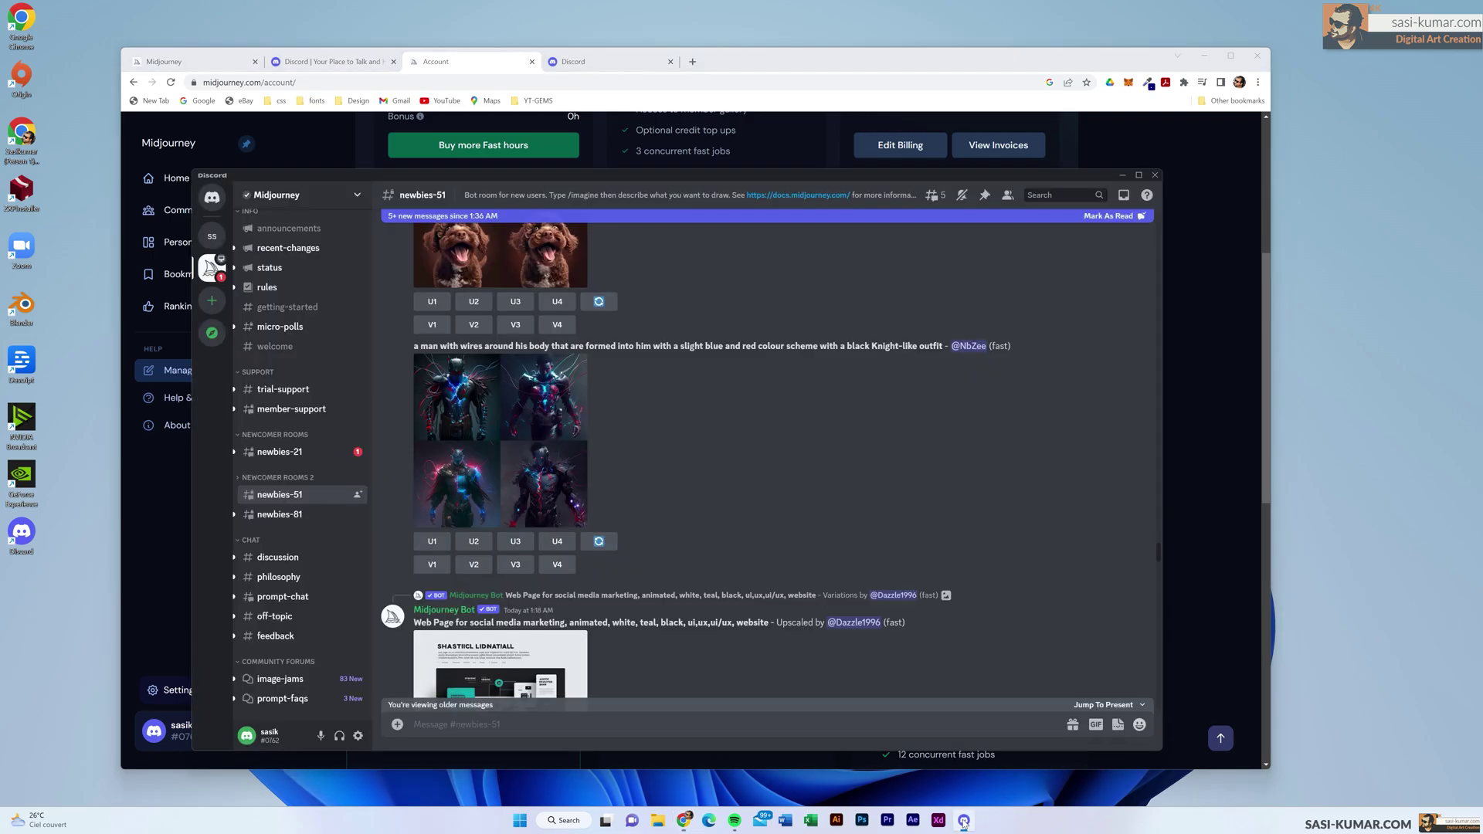
{"action": "left_click", "coordinate": [212, 199]}
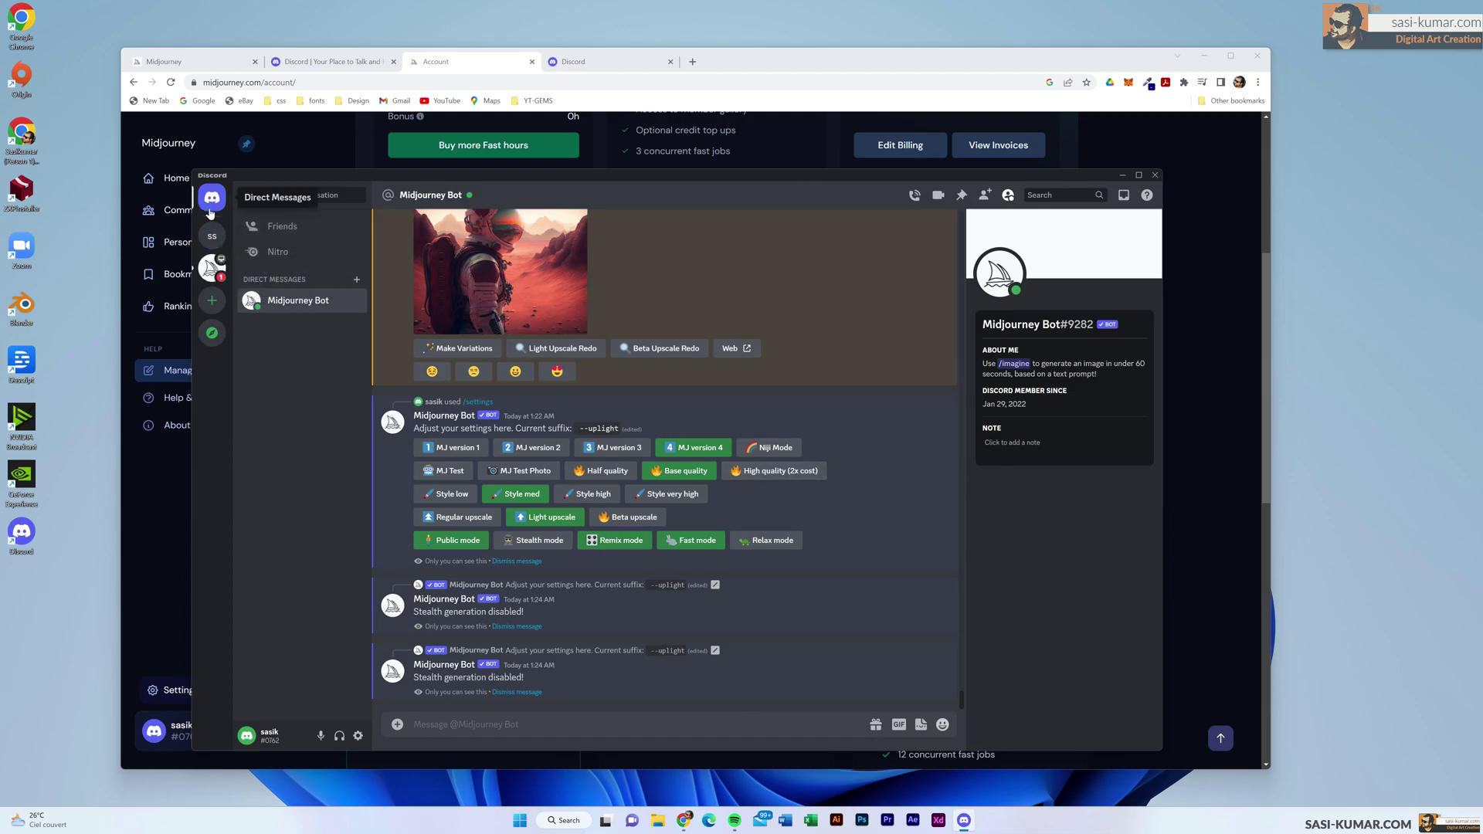
{"action": "left_click", "coordinate": [209, 270]}
{"action": "left_click", "coordinate": [280, 514]}
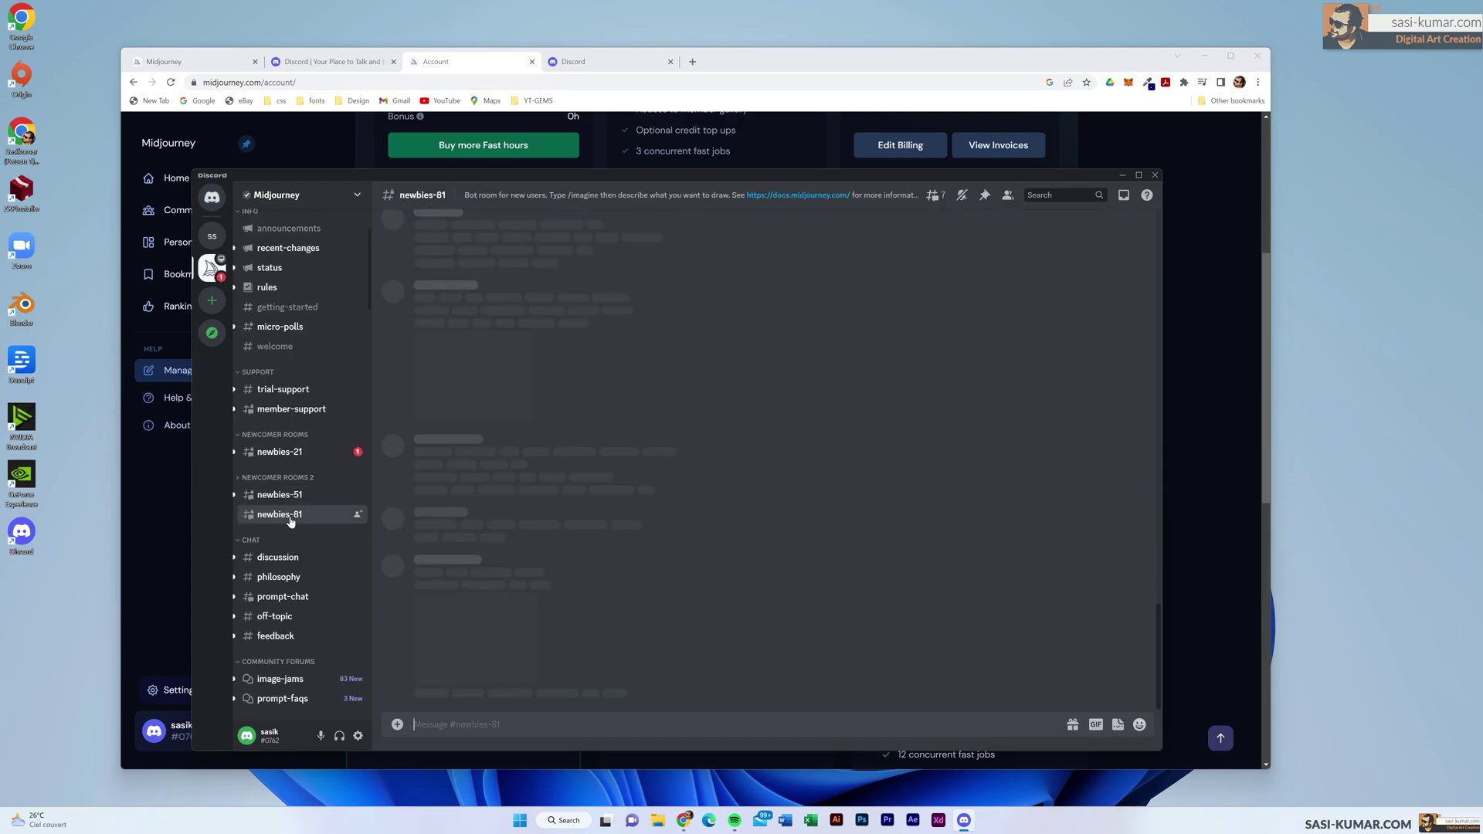
{"action": "scroll", "coordinate": [869, 572], "scroll_direction": "down", "scroll_amount": 10}
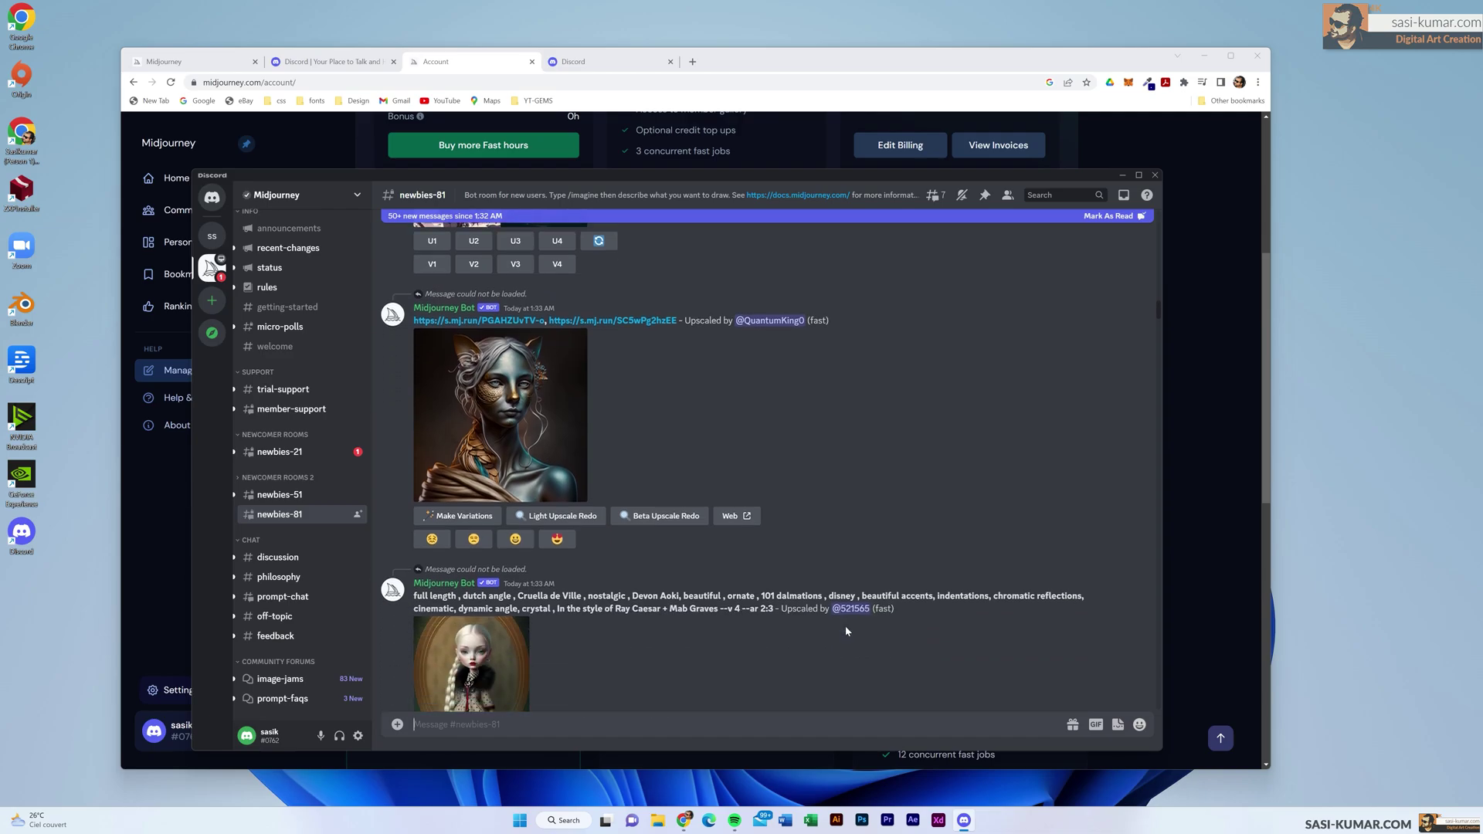
{"action": "scroll", "coordinate": [771, 641], "scroll_direction": "down", "scroll_amount": 5}
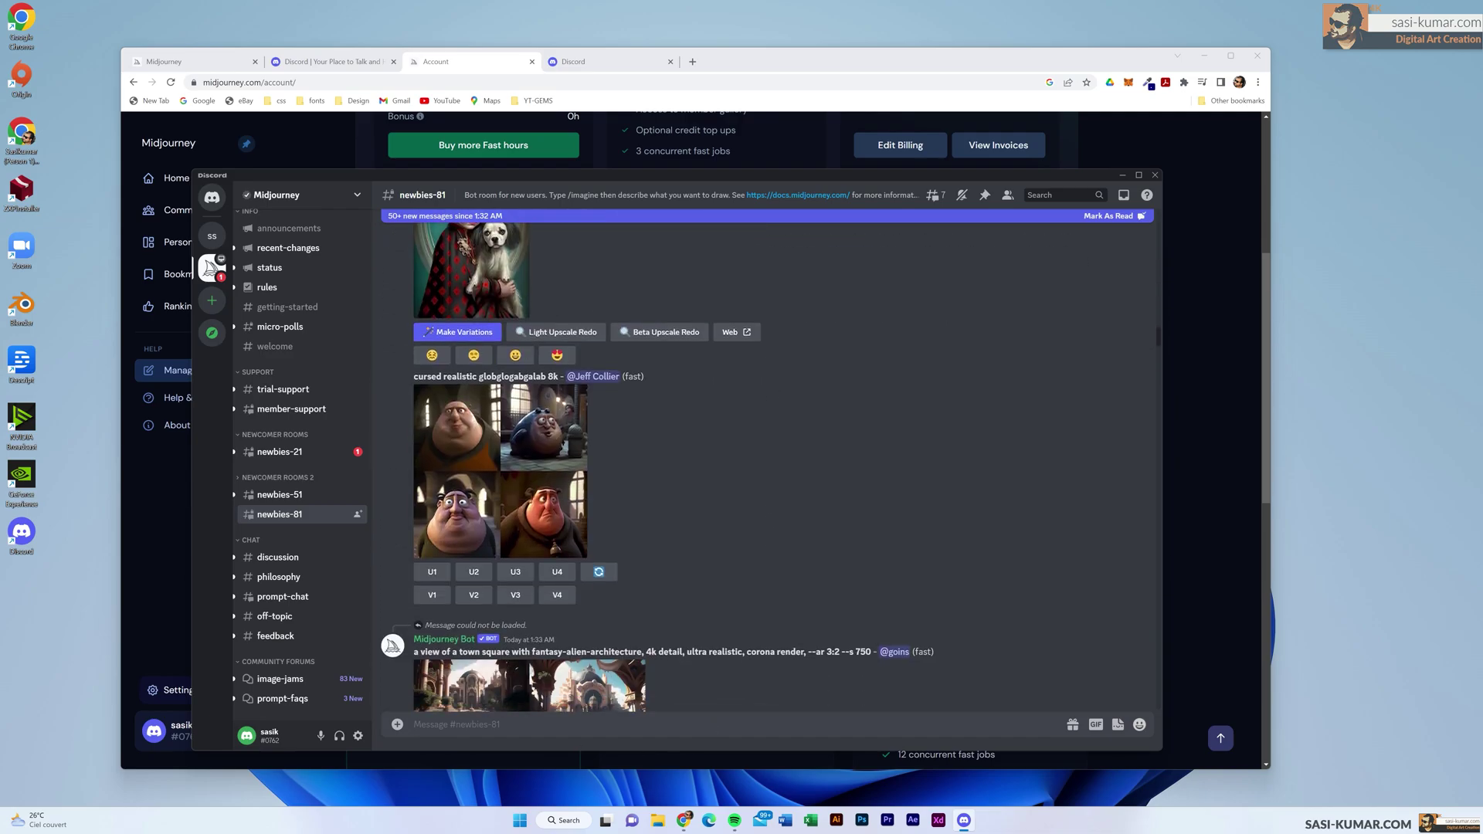
{"action": "scroll", "coordinate": [771, 541], "scroll_direction": "down", "scroll_amount": 6}
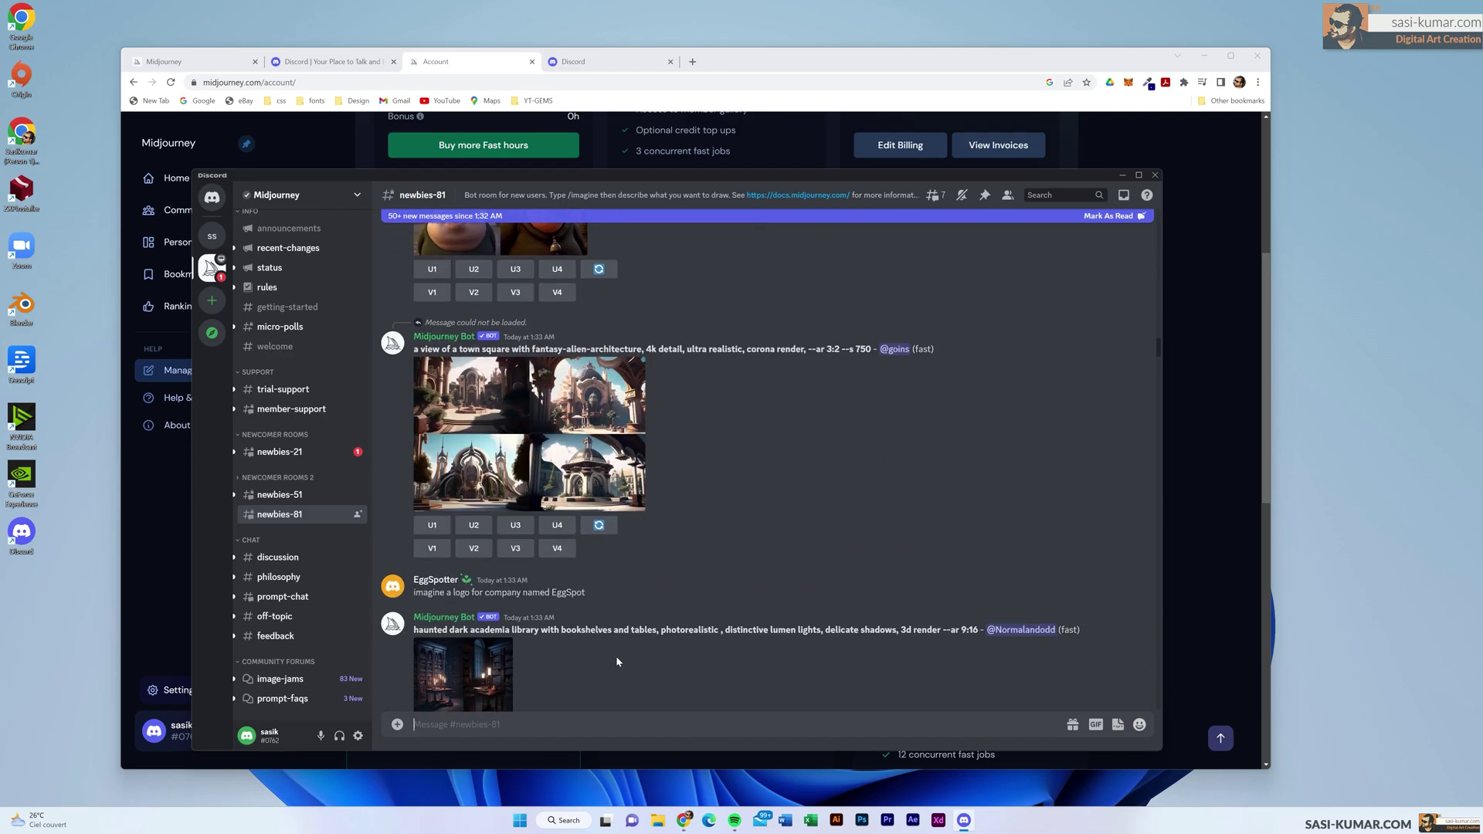
- Examine the generated images and their prompts in the Midjourney server's newbies-21 channel
{"action": "left_click", "coordinate": [300, 454]}
{"action": "left_click_drag", "start_coordinate": [1158, 529], "coordinate": [1158, 687]}
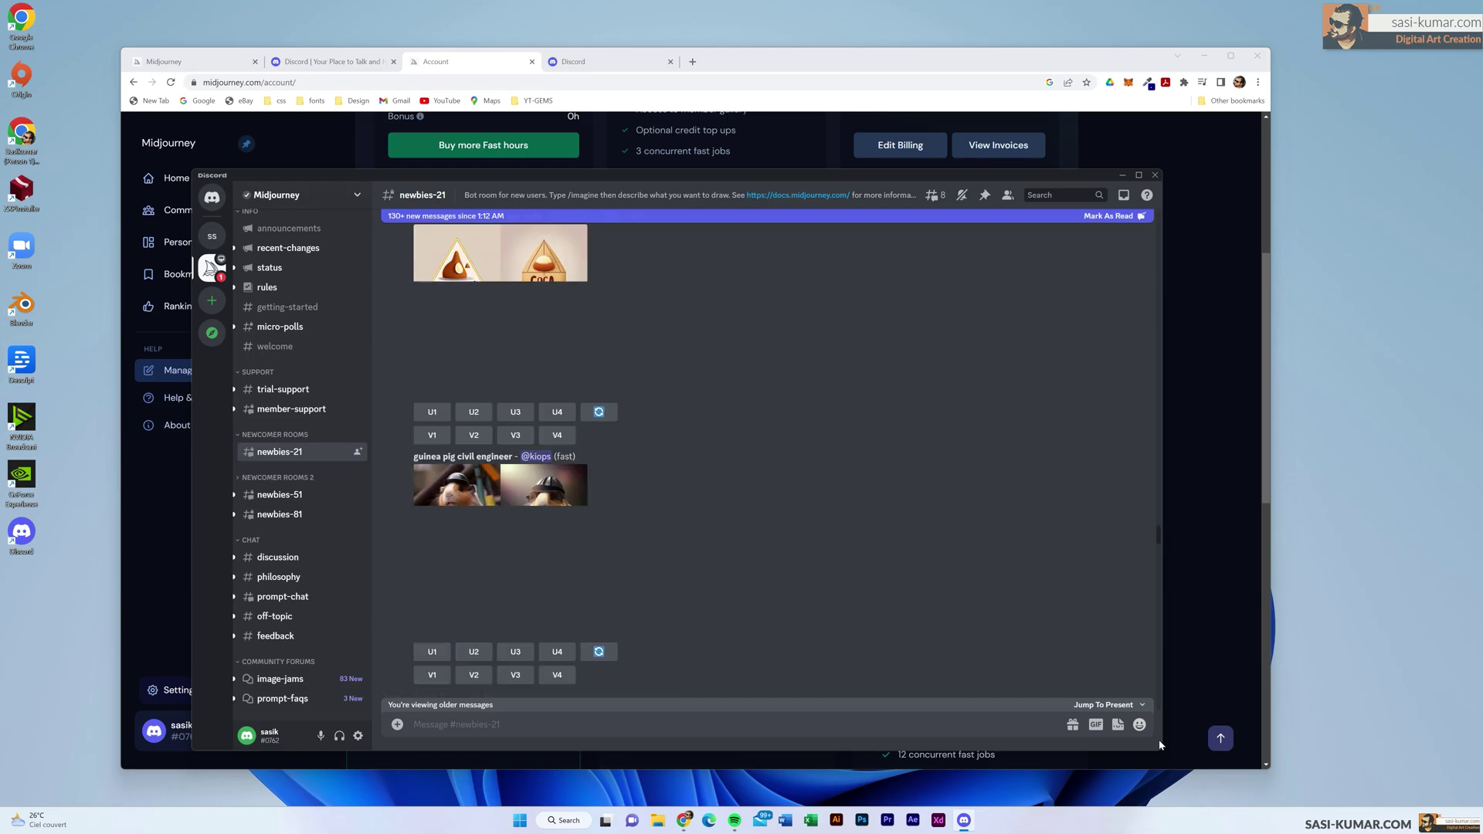
{"action": "scroll", "coordinate": [735, 581], "scroll_direction": "down", "scroll_amount": 15}
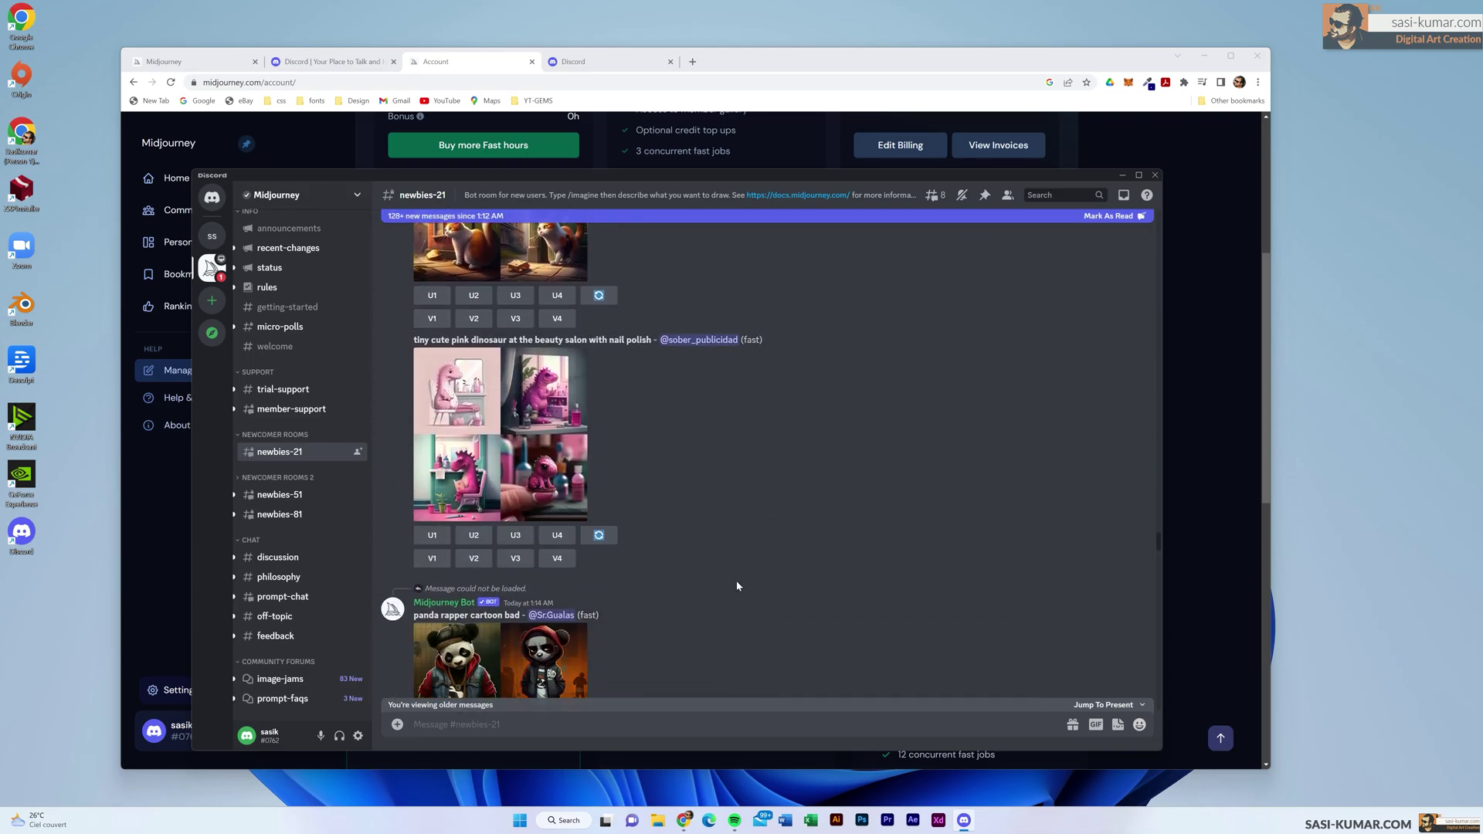
{"action": "scroll", "coordinate": [736, 586], "scroll_direction": "down", "scroll_amount": 3}
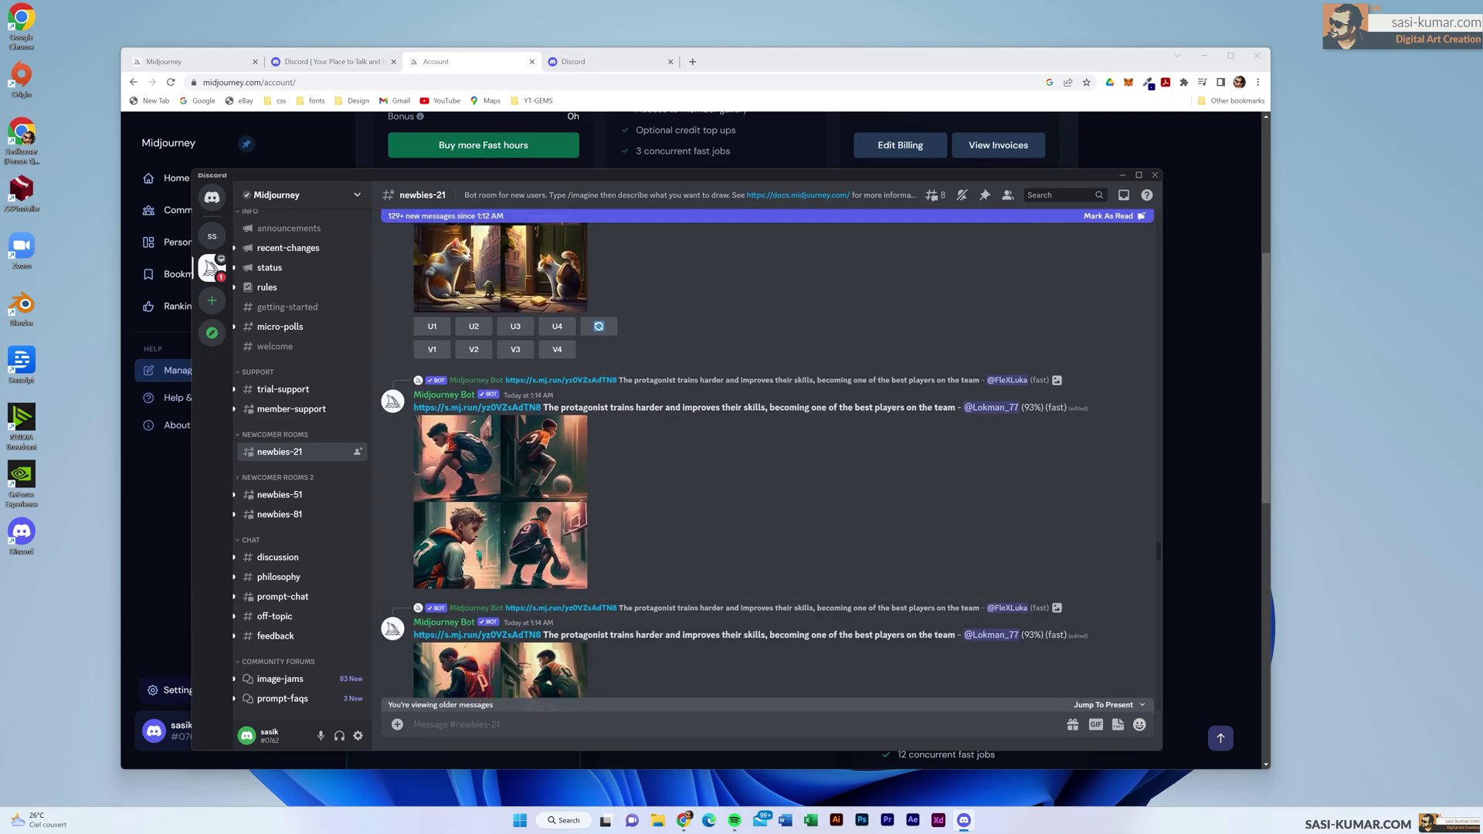
{"action": "scroll", "coordinate": [658, 642], "scroll_direction": "down", "scroll_amount": 10}
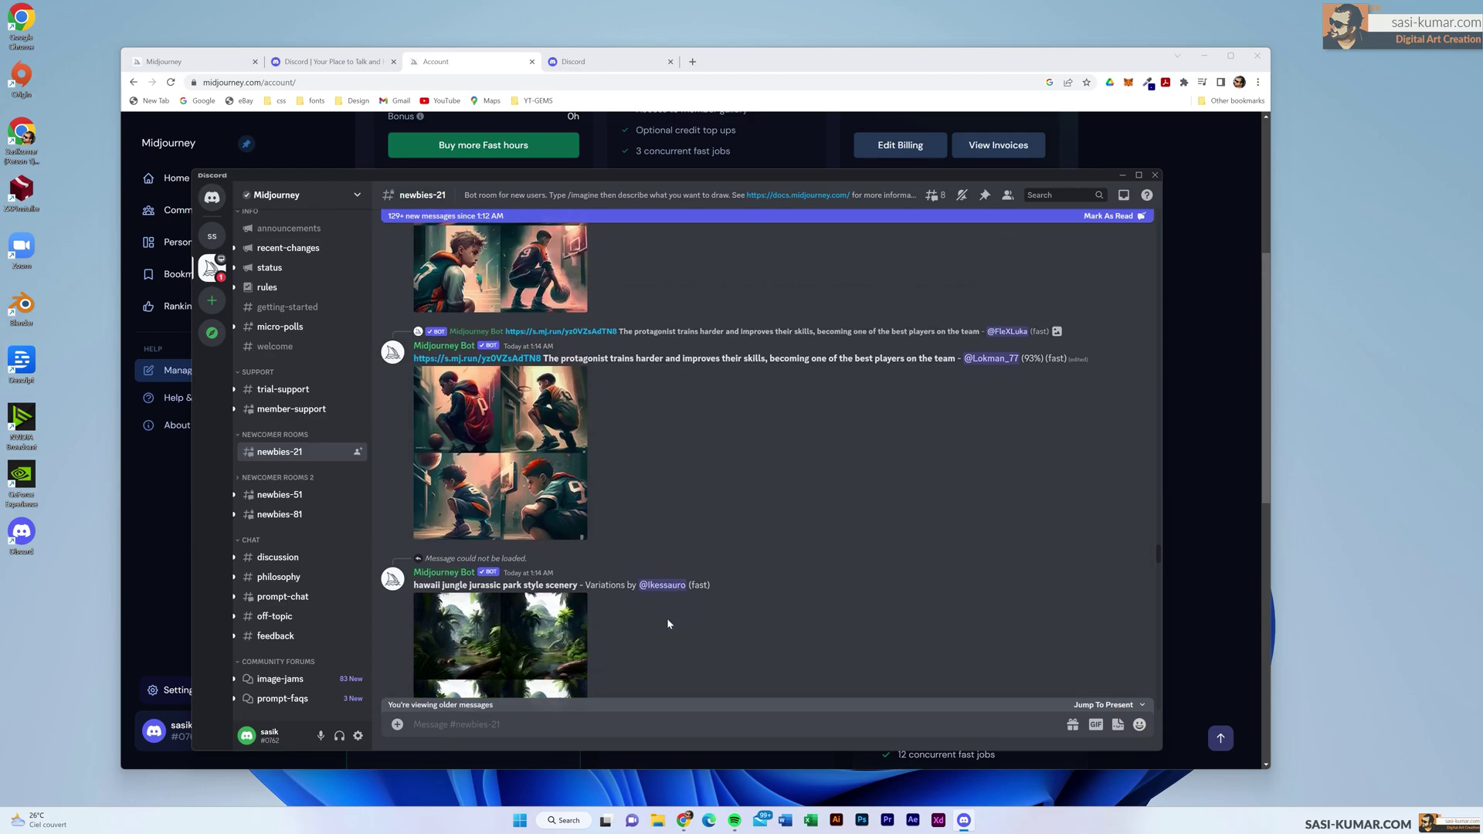
{"action": "scroll", "coordinate": [668, 624], "scroll_direction": "down", "scroll_amount": 10}
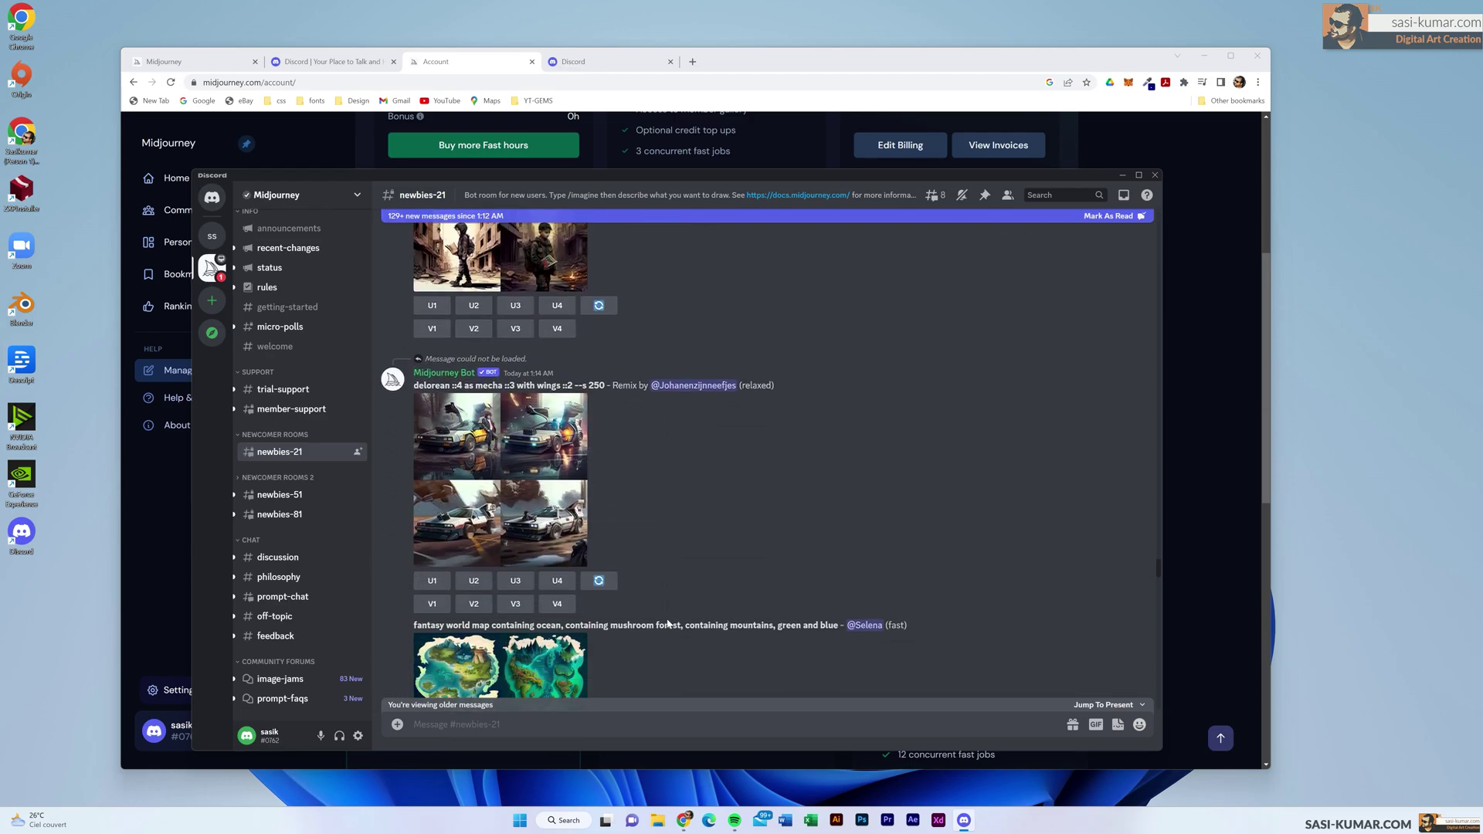
{"action": "scroll", "coordinate": [668, 624], "scroll_direction": "down", "scroll_amount": 2}
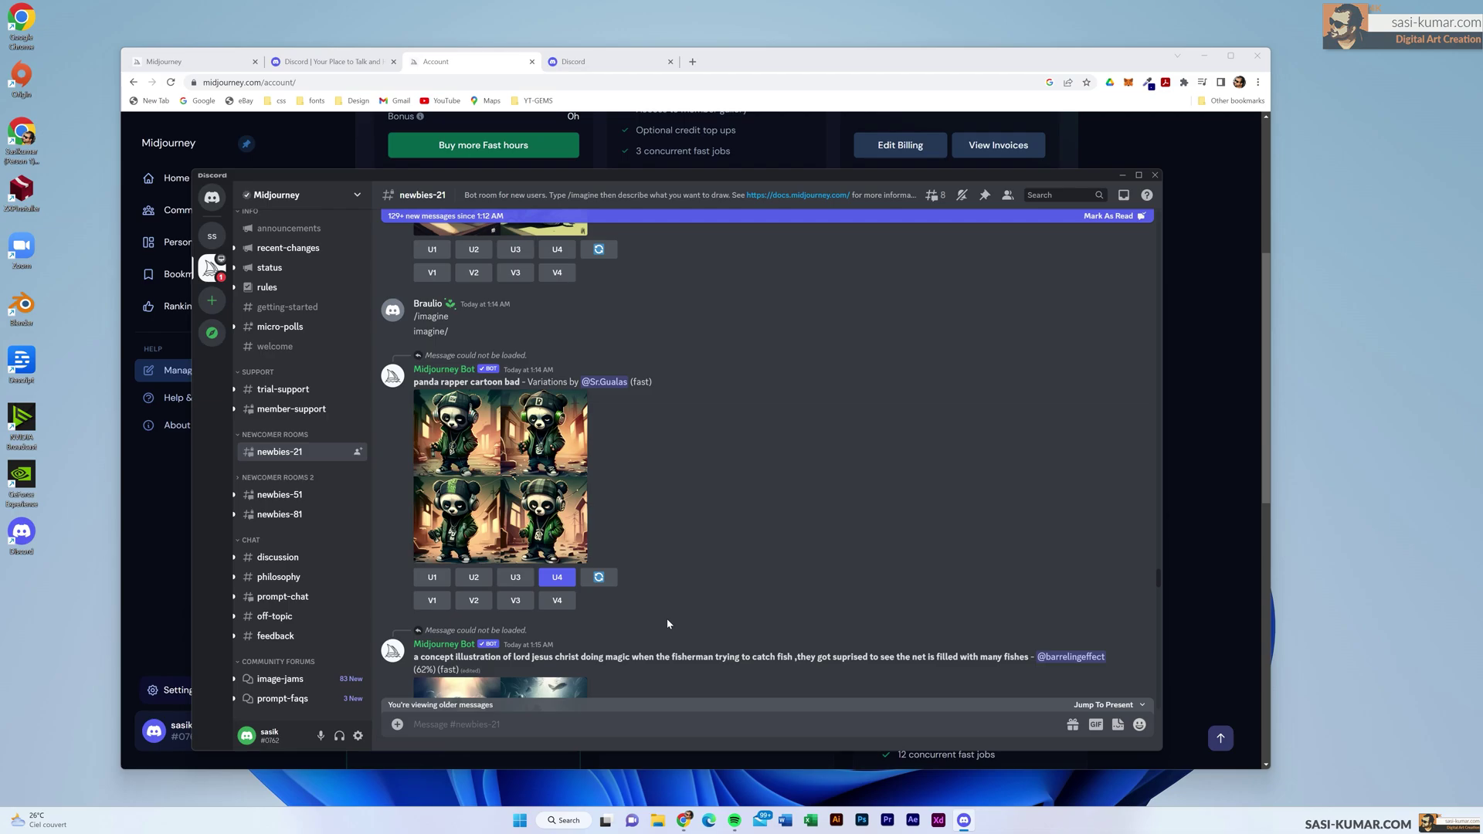
{"action": "scroll", "coordinate": [664, 620], "scroll_direction": "down", "scroll_amount": 5}
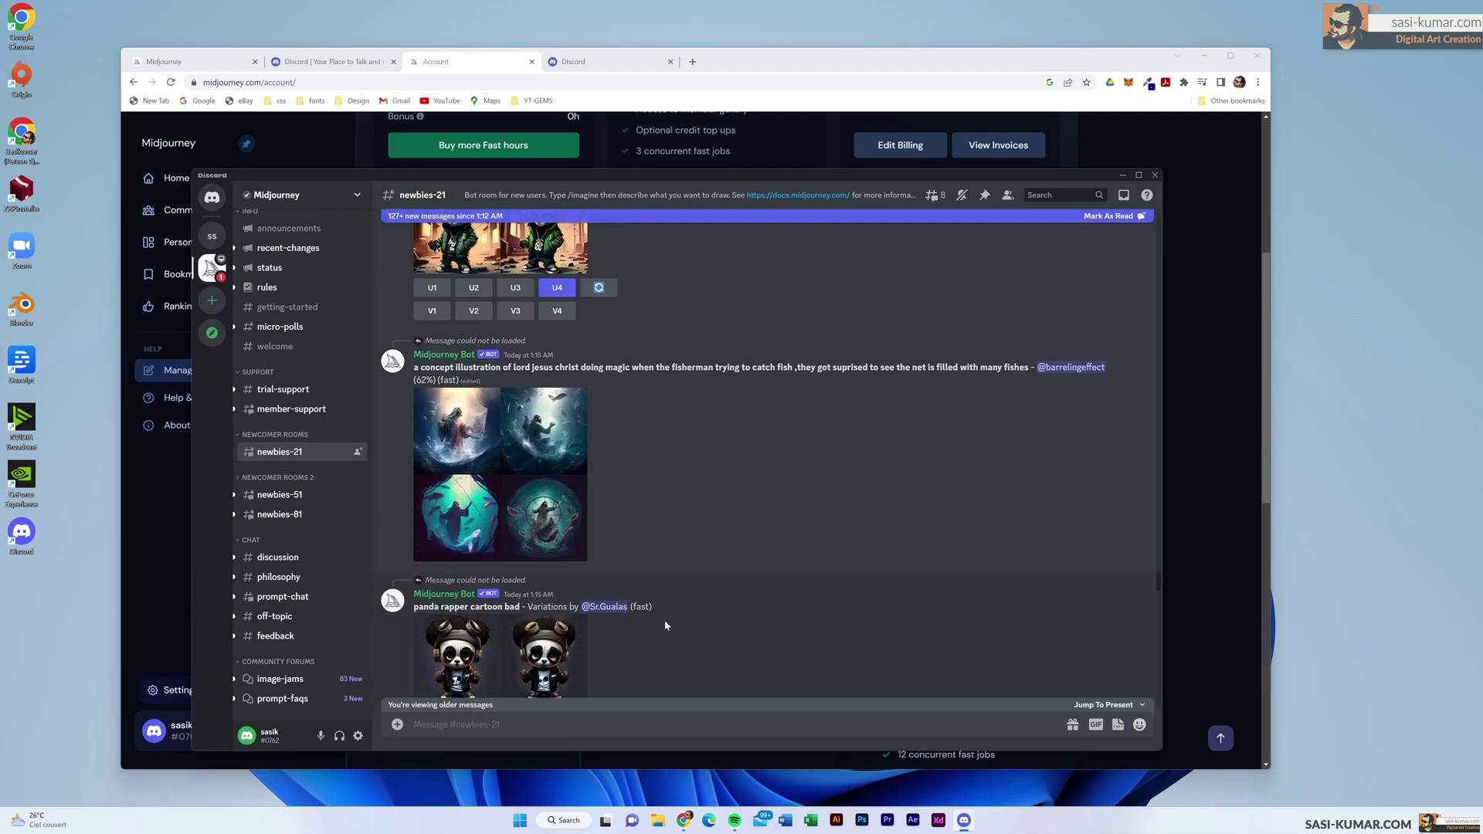
{"action": "scroll", "coordinate": [644, 498], "scroll_direction": "down", "scroll_amount": 4}
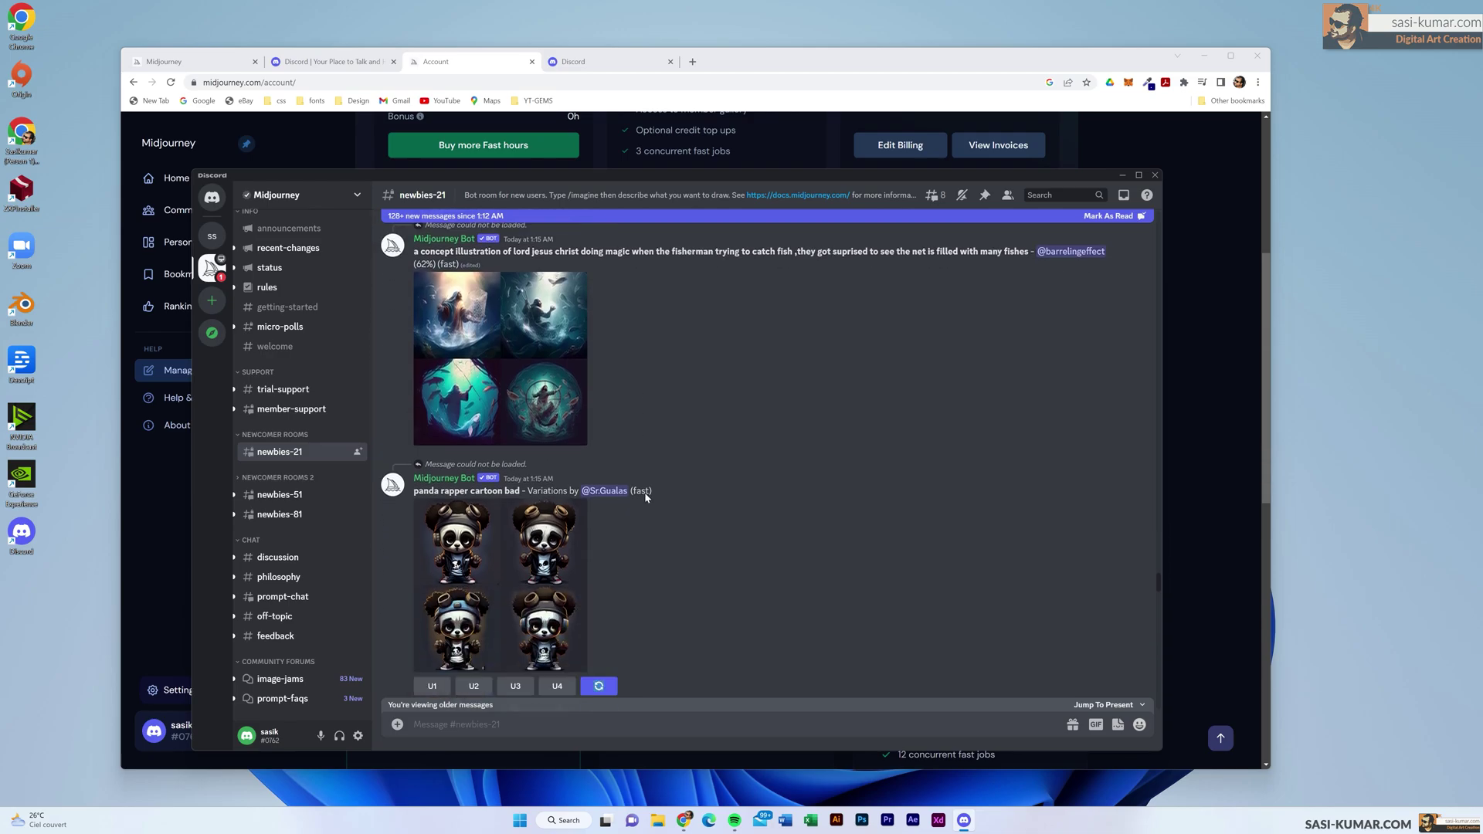
{"action": "scroll", "coordinate": [646, 495], "scroll_direction": "down", "scroll_amount": 15}
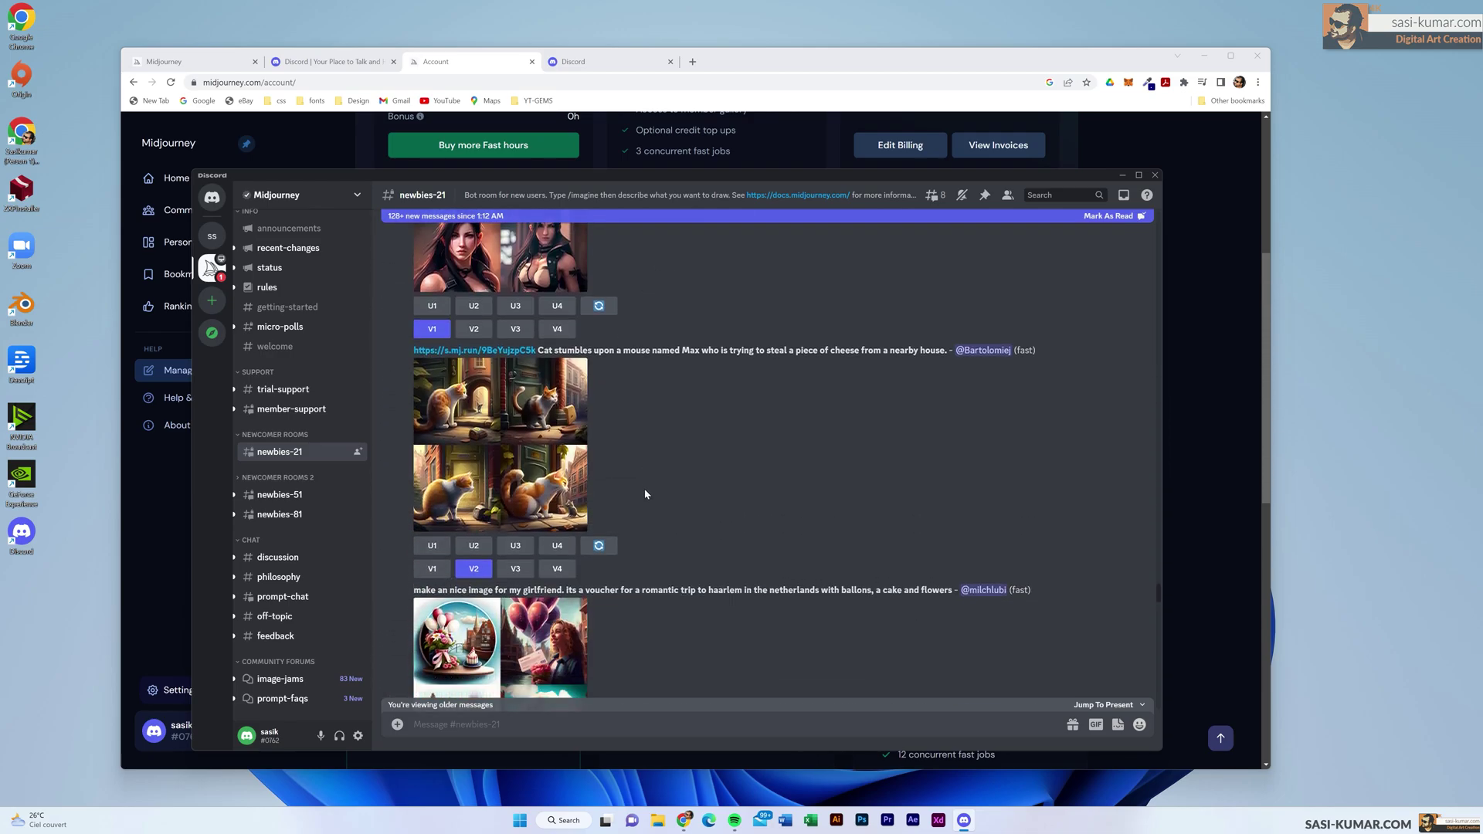
{"action": "scroll", "coordinate": [646, 491], "scroll_direction": "down", "scroll_amount": 15}
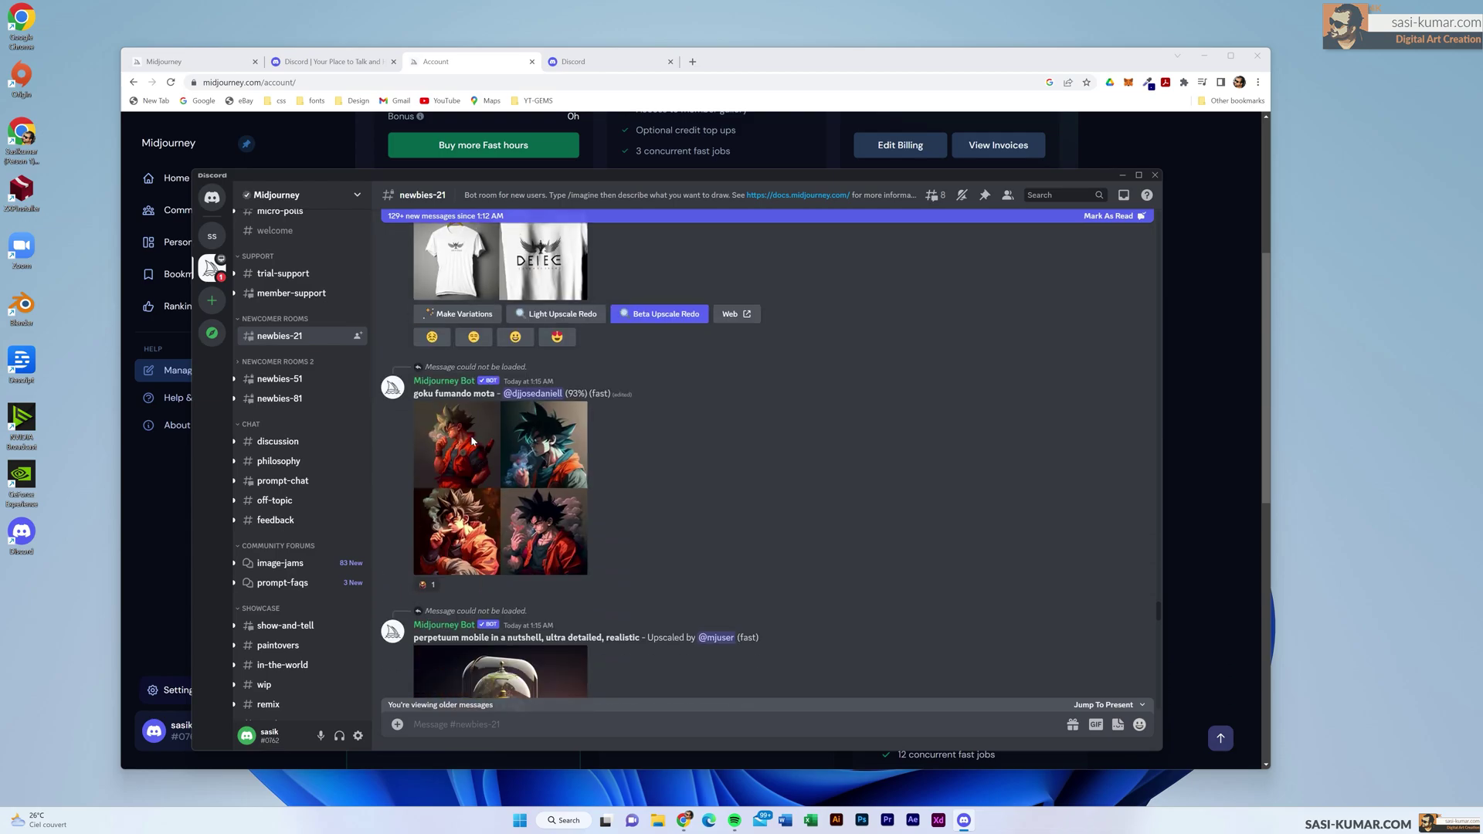
{"action": "scroll", "coordinate": [471, 434], "scroll_direction": "down", "scroll_amount": 5}
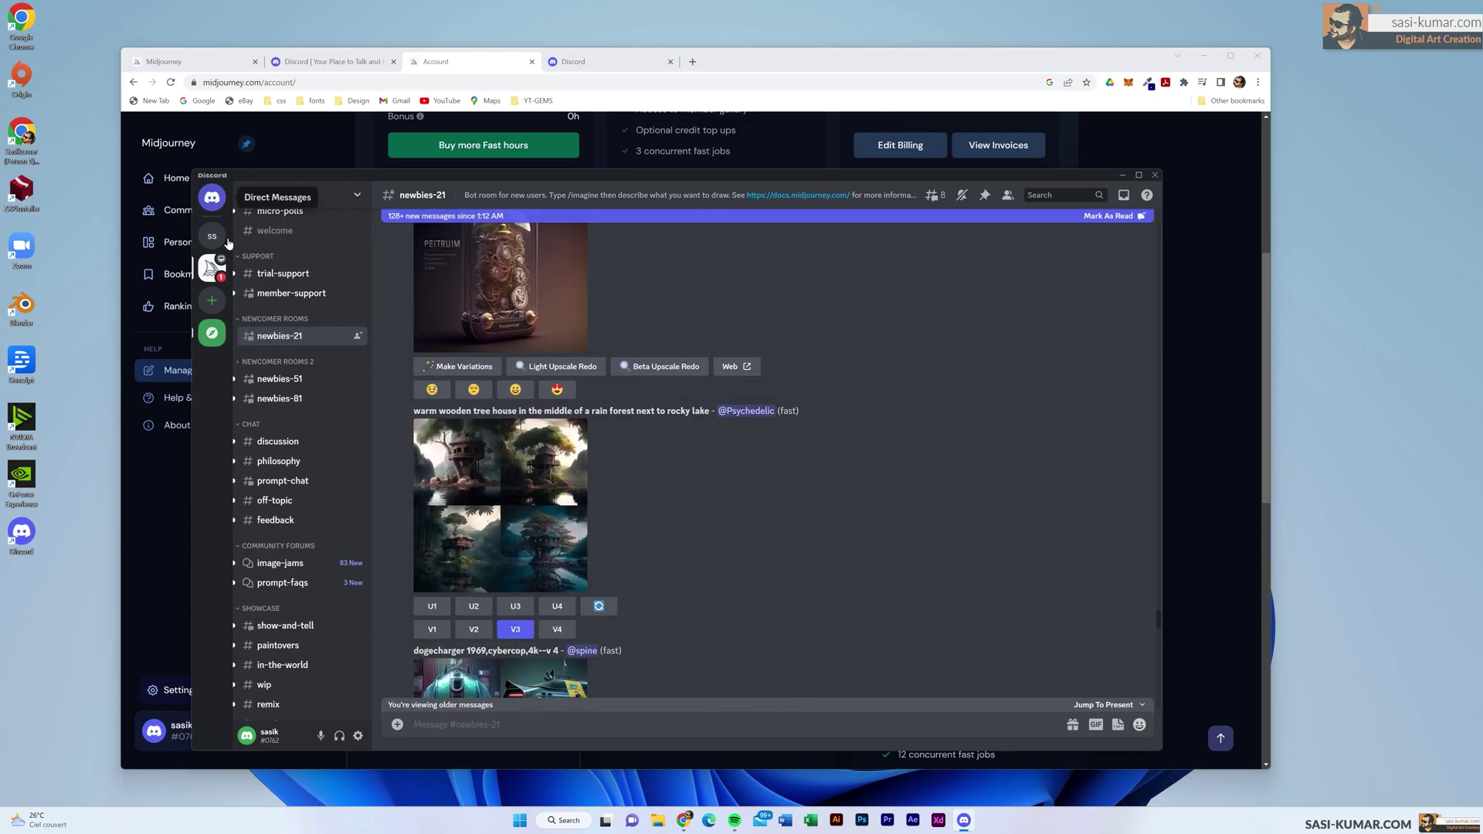
- Open the Midjourney Bot direct messages, minimize the browser window and maximize the Discord window
{"action": "left_click", "coordinate": [212, 197]}
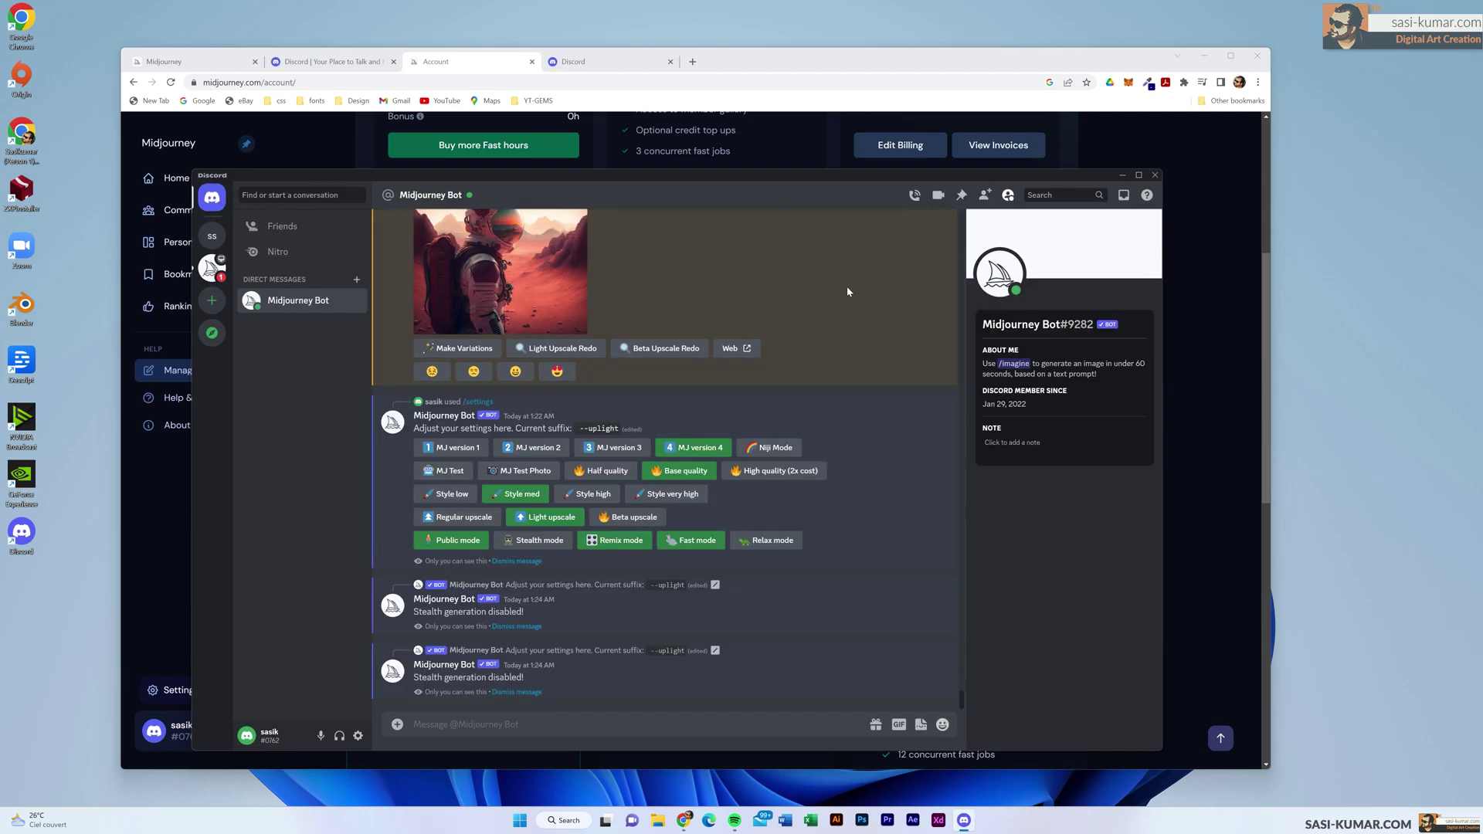
{"action": "left_click", "coordinate": [1203, 59]}
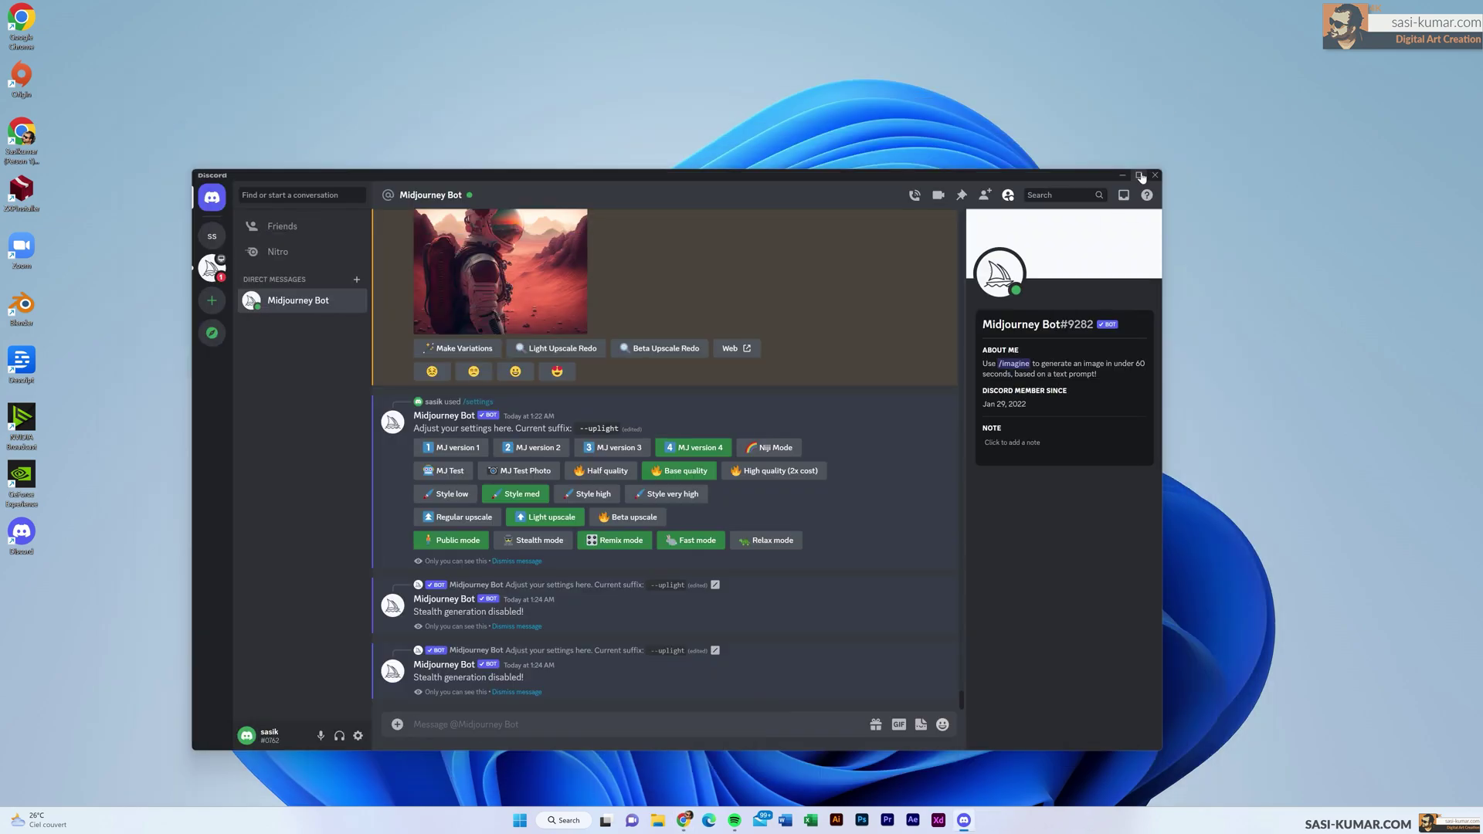
{"action": "left_click", "coordinate": [1140, 176]}
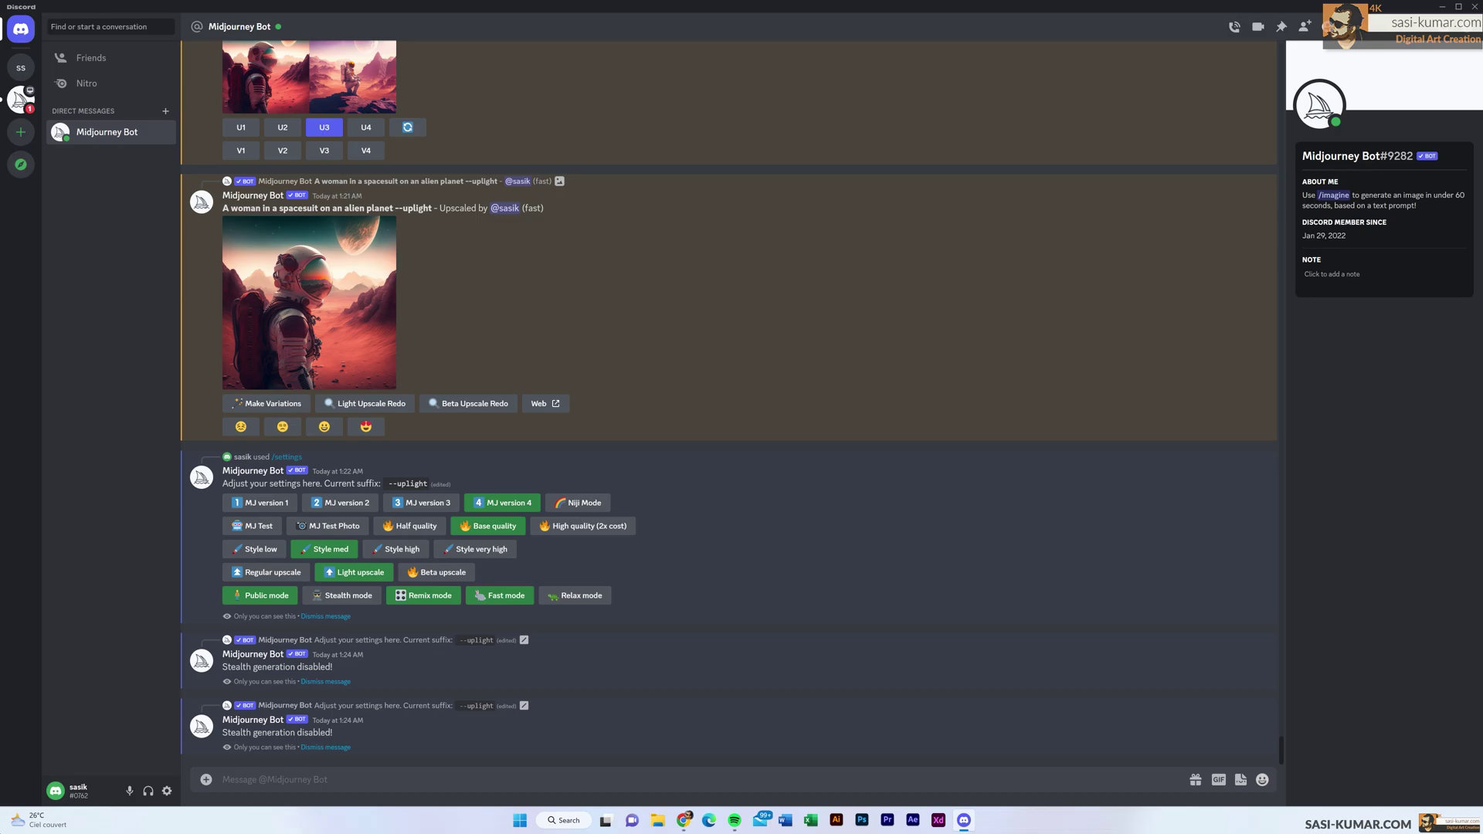
- Send the bot an /imagine command with the prompt "A woman in a spacesuit on a alien planet"
{"action": "type", "text": "/"}
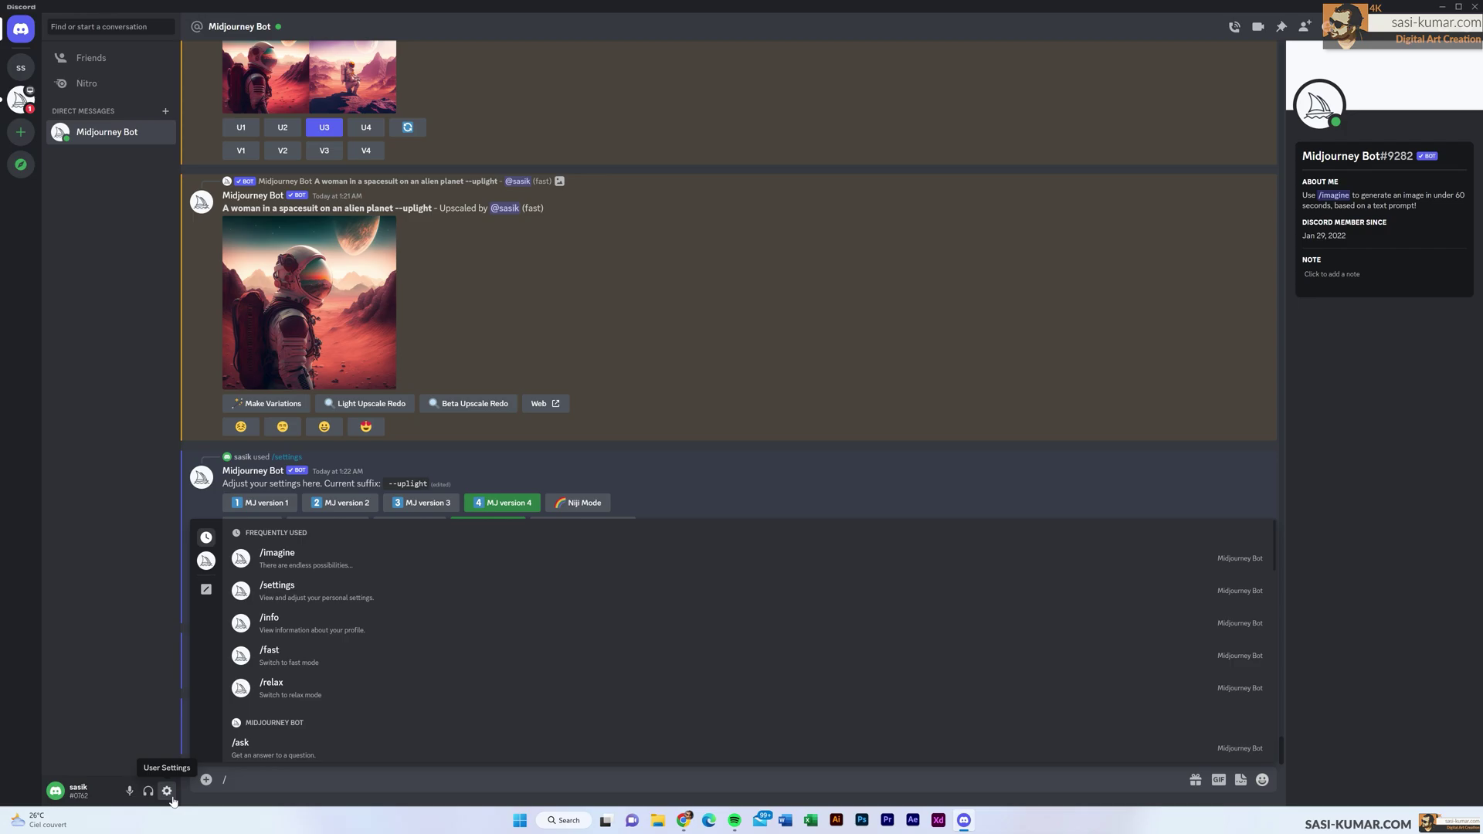
{"action": "type", "text": "ima"}
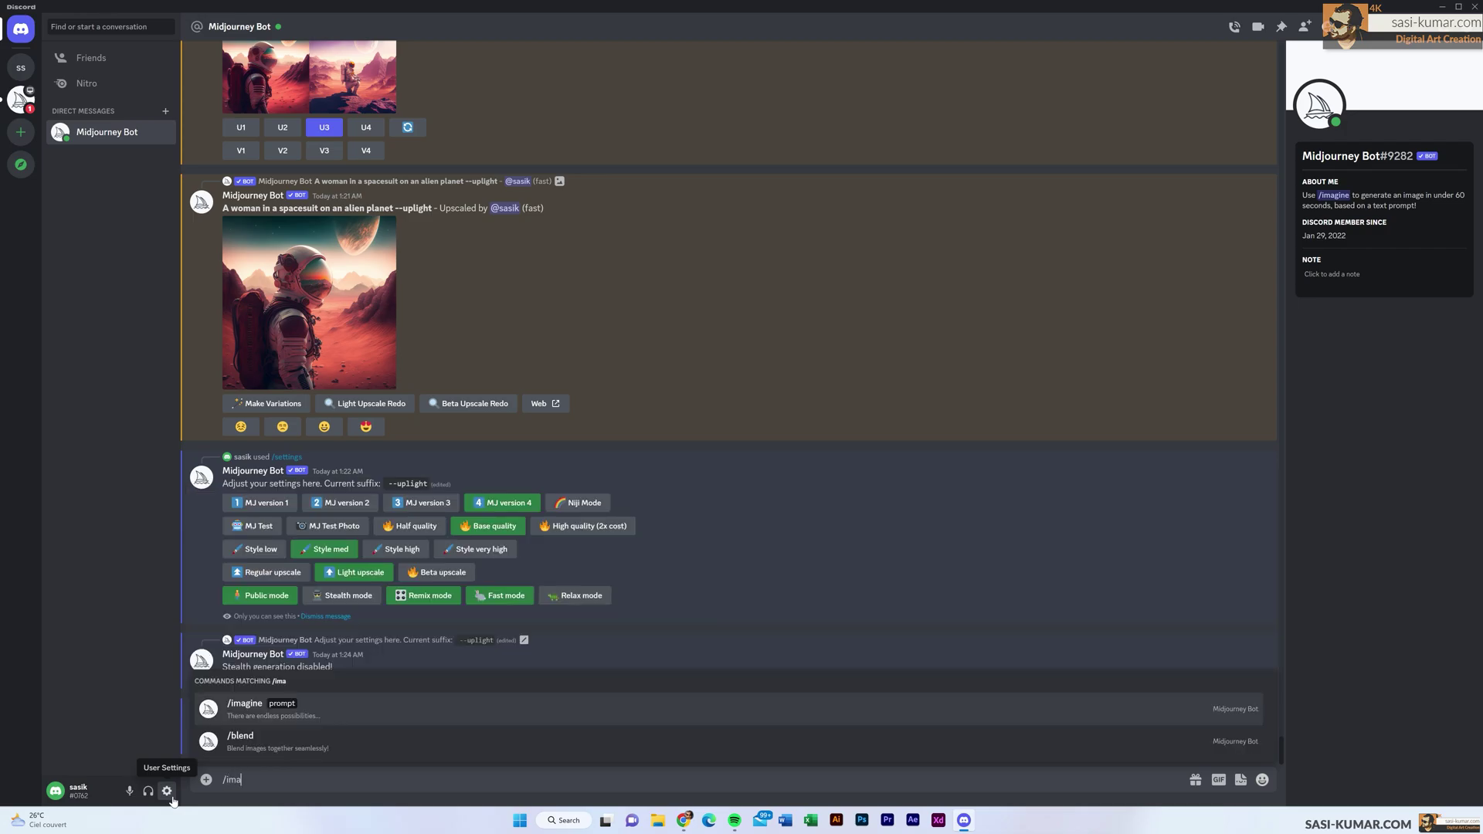
{"action": "left_click", "coordinate": [245, 705]}
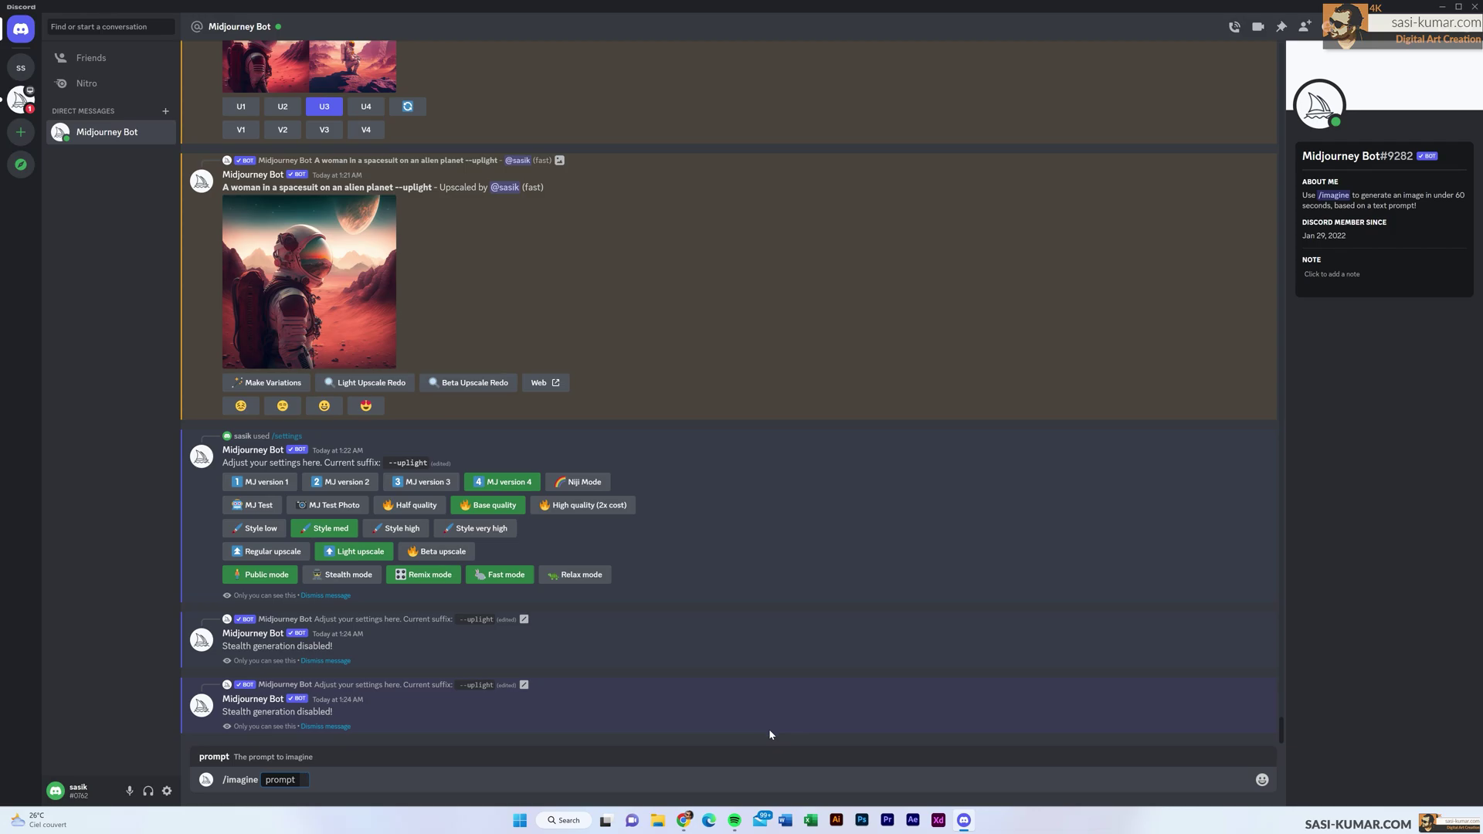
{"action": "type", "text": "woman in a spacesuit on "}
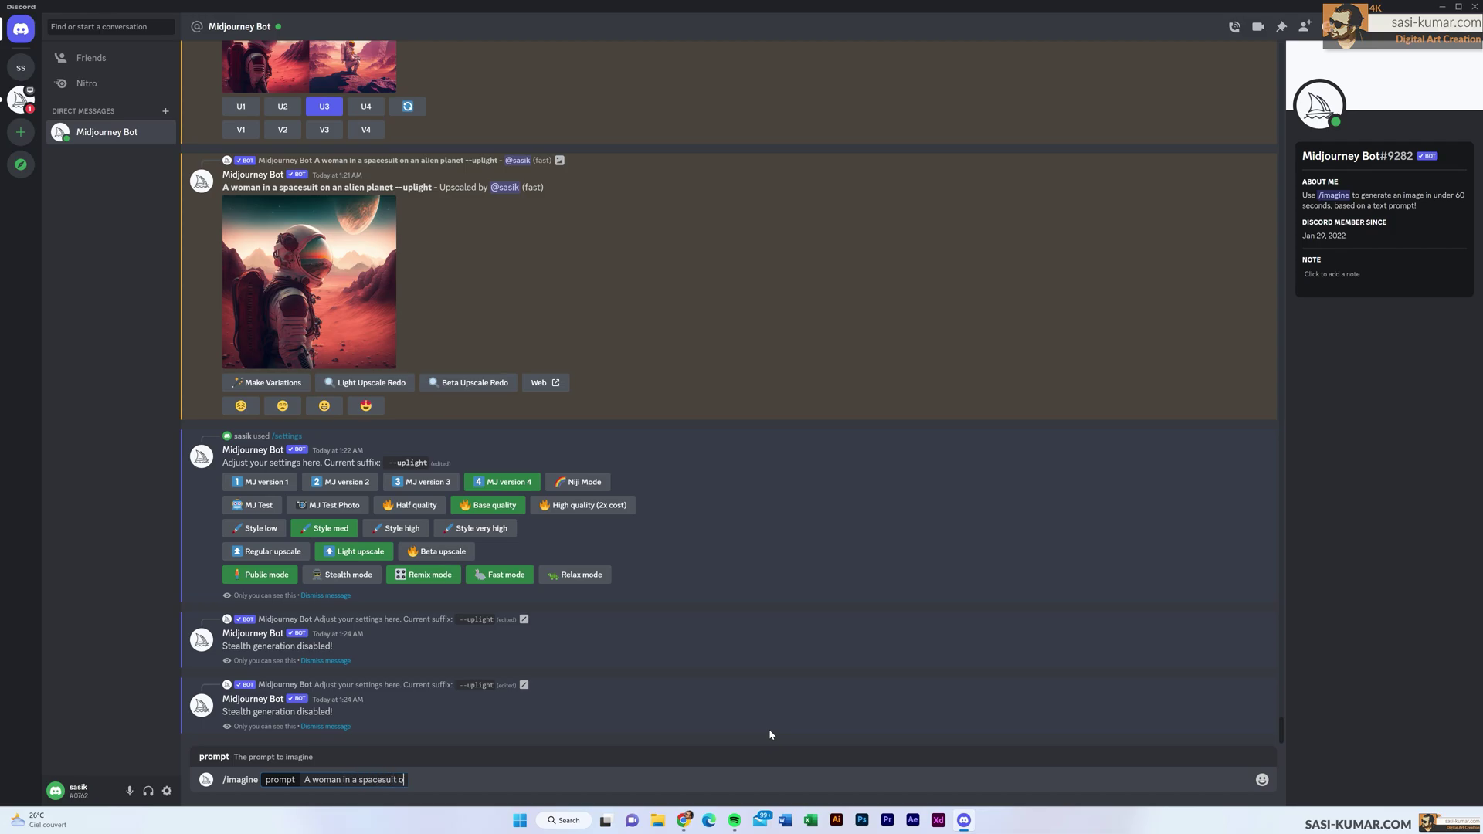
{"action": "type", "text": "a alien planet"}
{"action": "key", "text": "Return"}
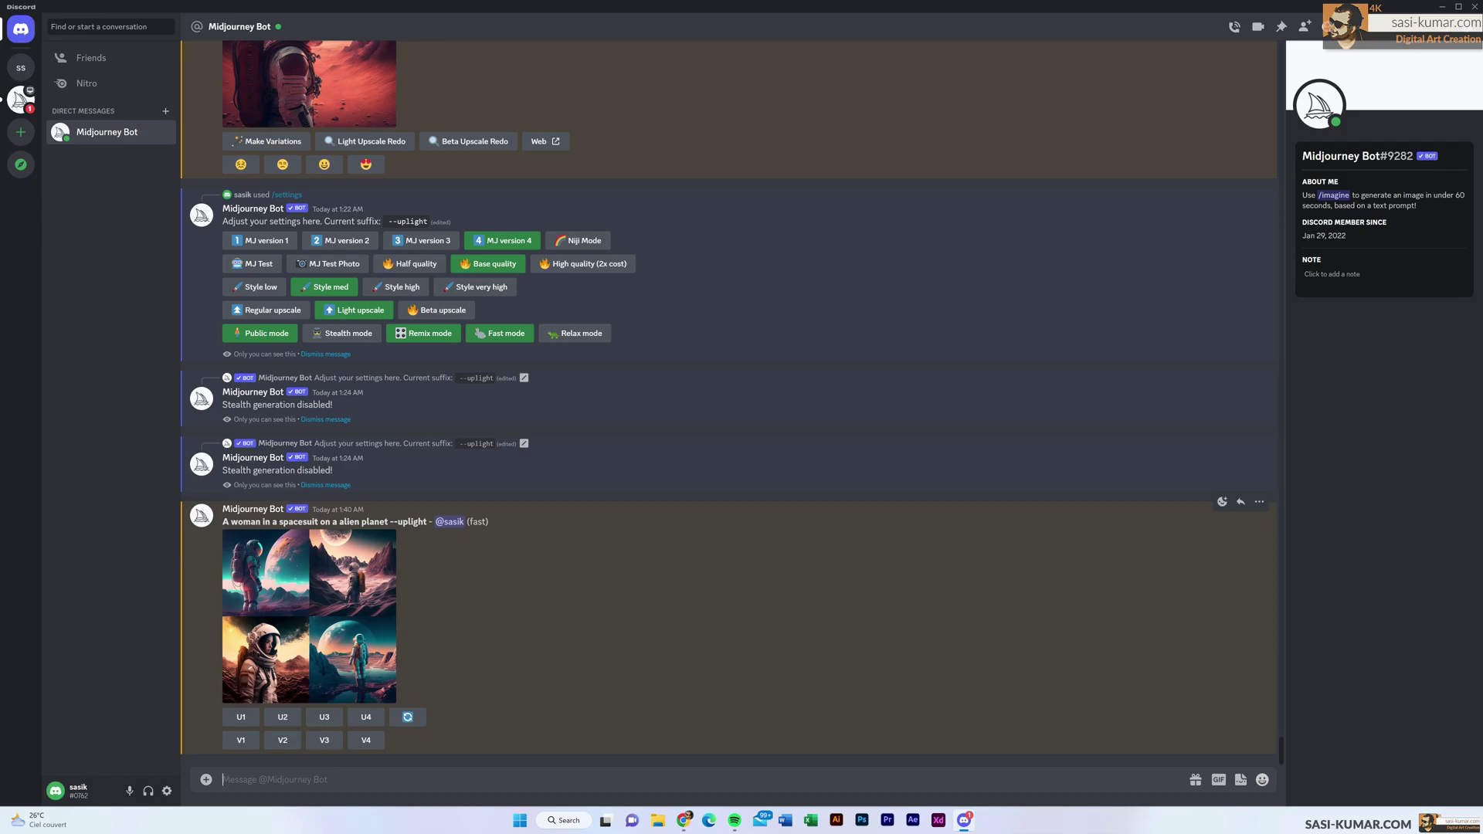
- Compare the new spacesuit image grid with the earlier grid, its upscaled image and the bot settings in the conversation
{"action": "scroll", "coordinate": [439, 642], "scroll_direction": "up", "scroll_amount": 15}
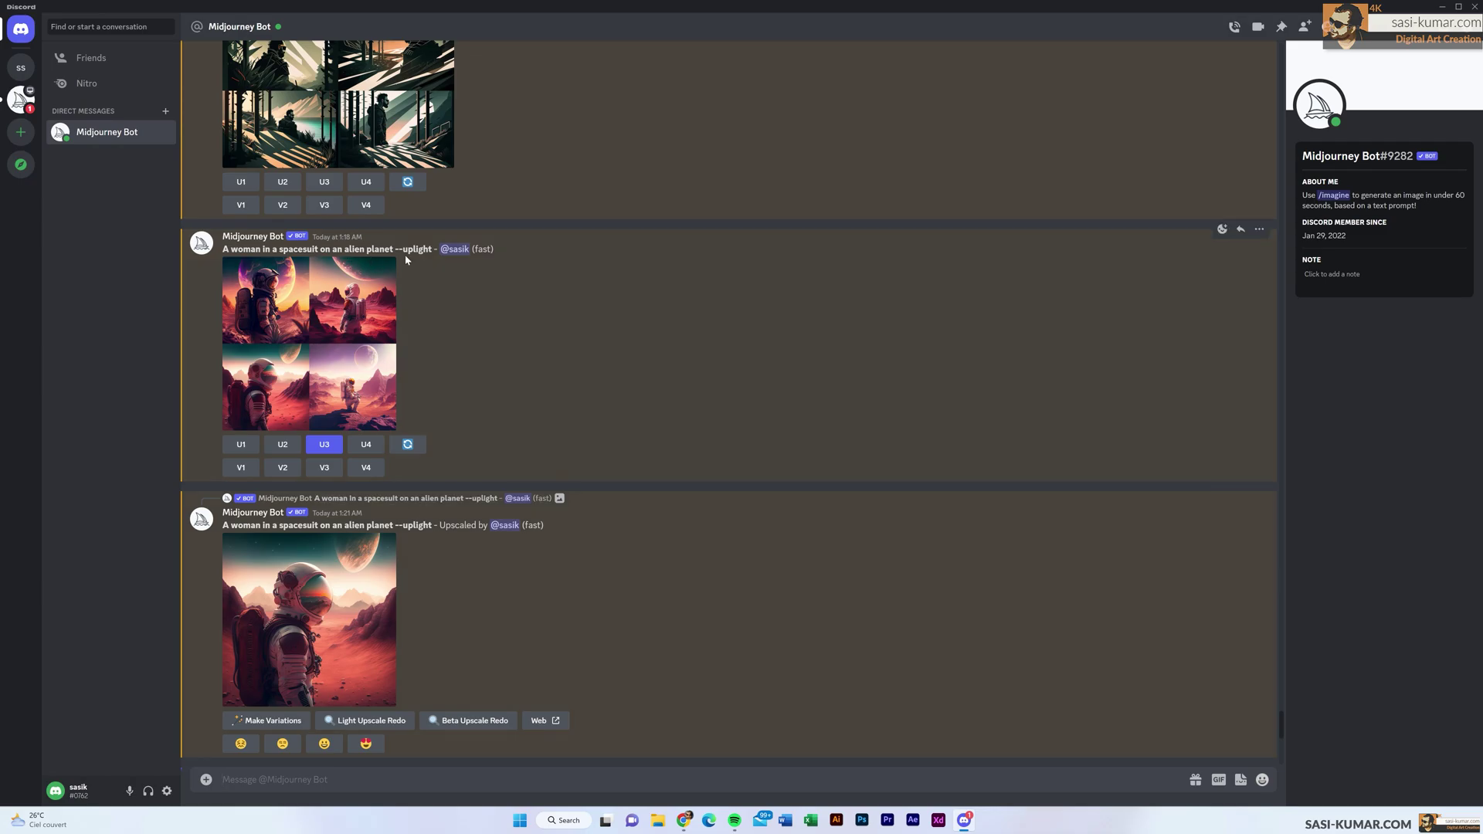
{"action": "scroll", "coordinate": [424, 464], "scroll_direction": "down", "scroll_amount": 6}
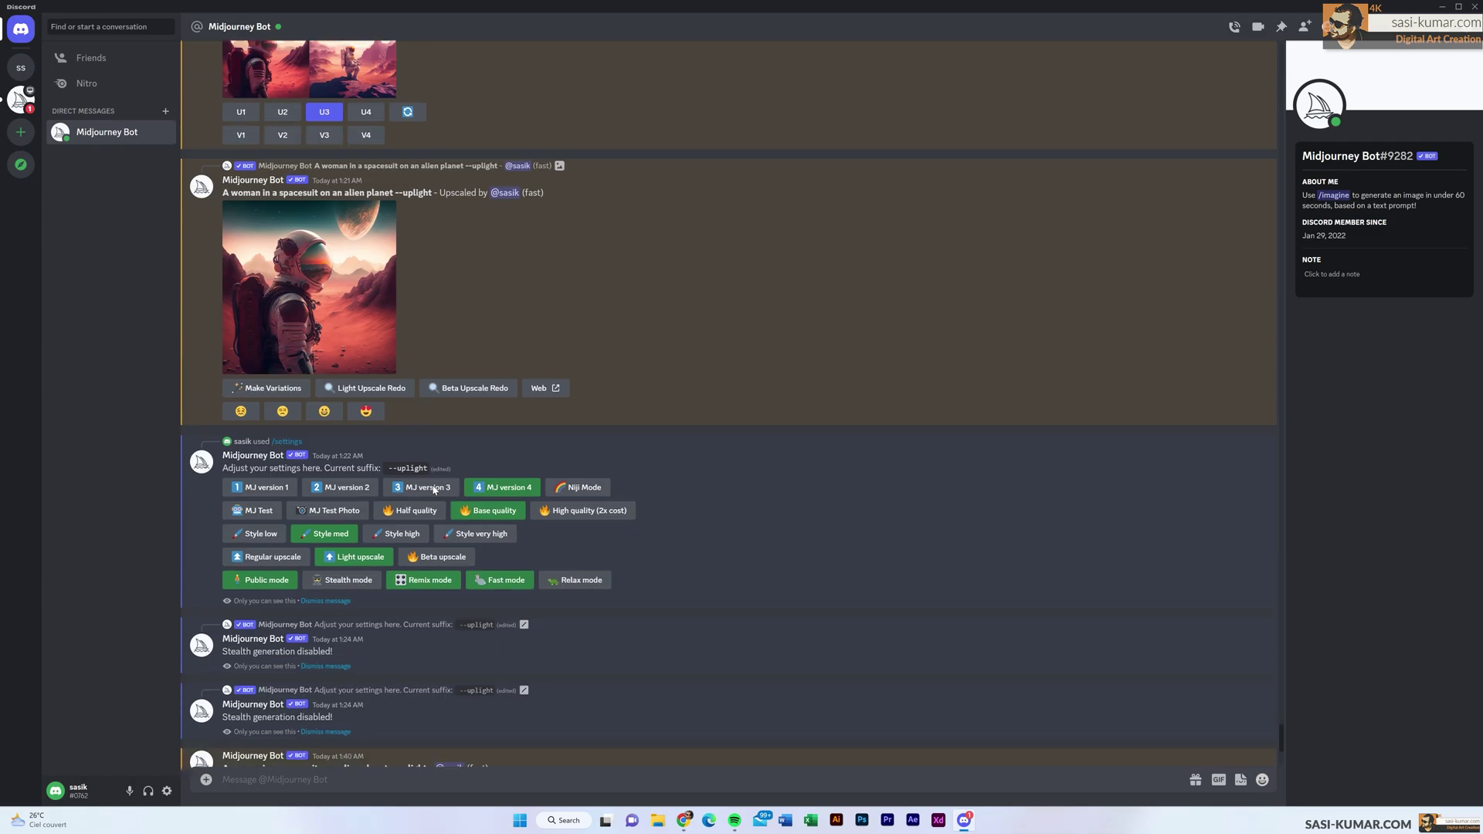
{"action": "scroll", "coordinate": [452, 711], "scroll_direction": "up", "scroll_amount": 2}
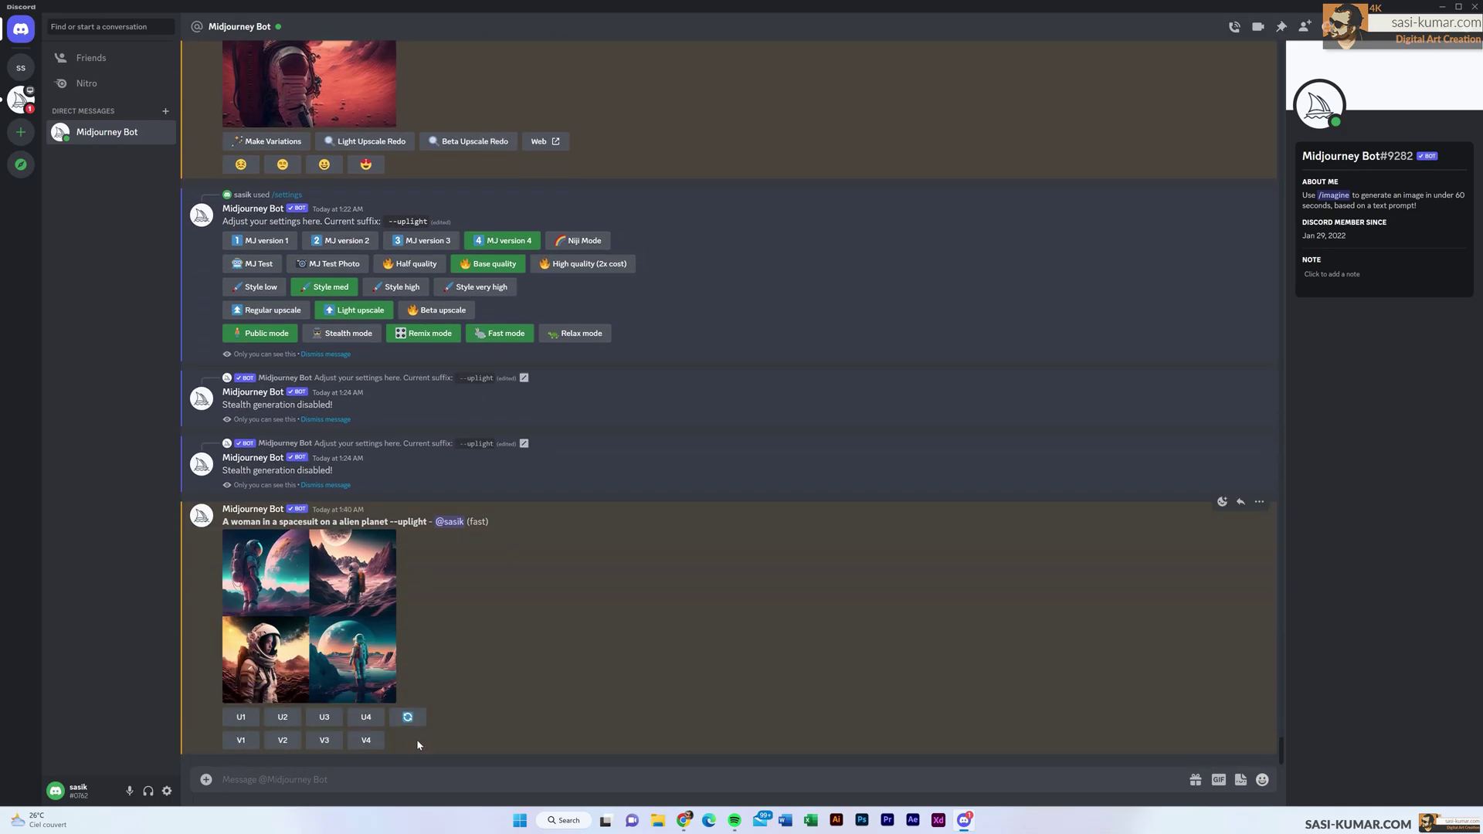
{"action": "scroll", "coordinate": [420, 669], "scroll_direction": "up", "scroll_amount": 5}
{"action": "scroll", "coordinate": [420, 674], "scroll_direction": "down", "scroll_amount": 5}
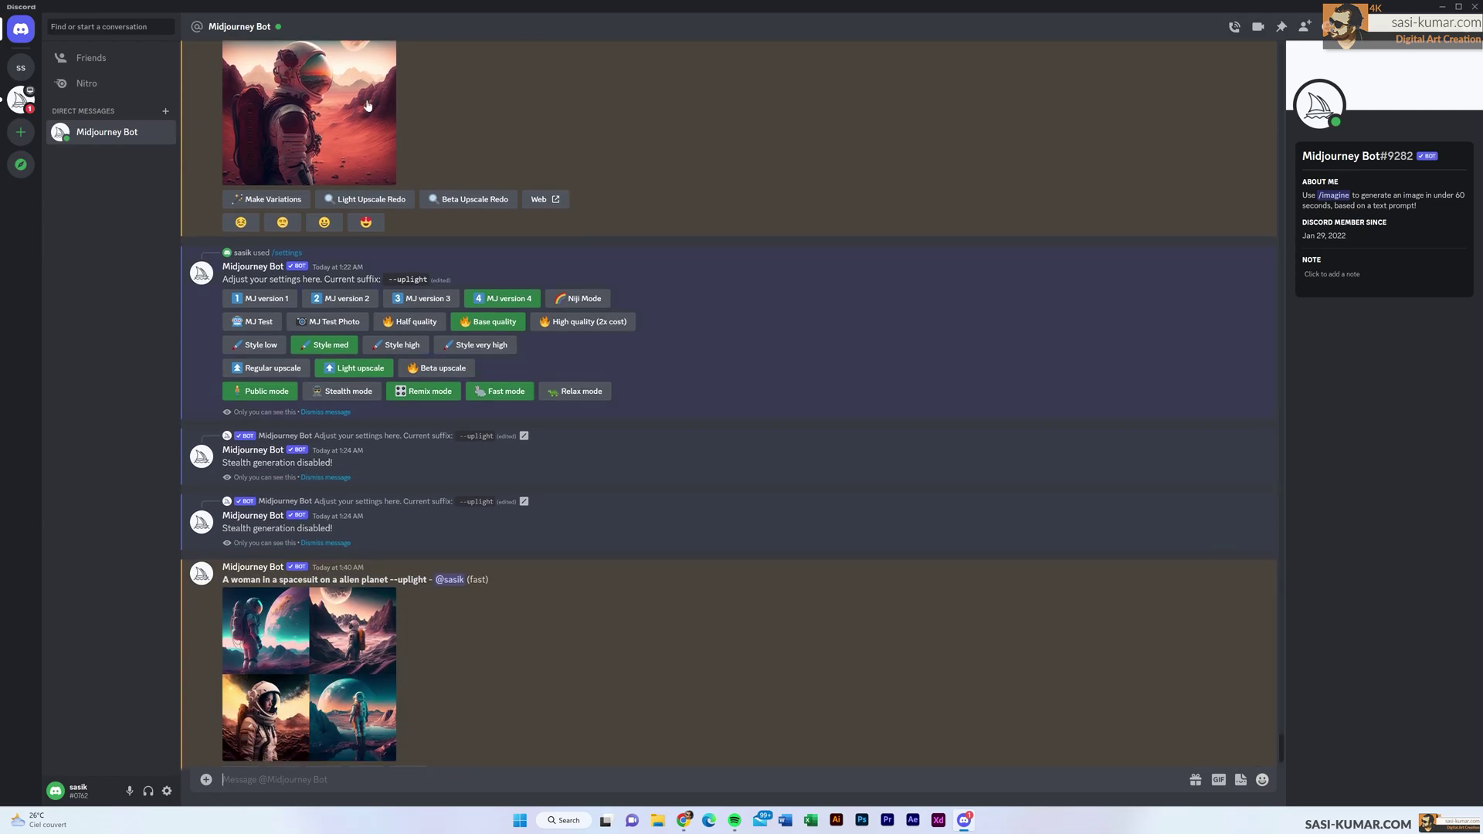
{"action": "scroll", "coordinate": [351, 699], "scroll_direction": "up", "scroll_amount": 5}
{"action": "scroll", "coordinate": [649, 479], "scroll_direction": "down", "scroll_amount": 2}
{"action": "scroll", "coordinate": [638, 507], "scroll_direction": "down", "scroll_amount": 4}
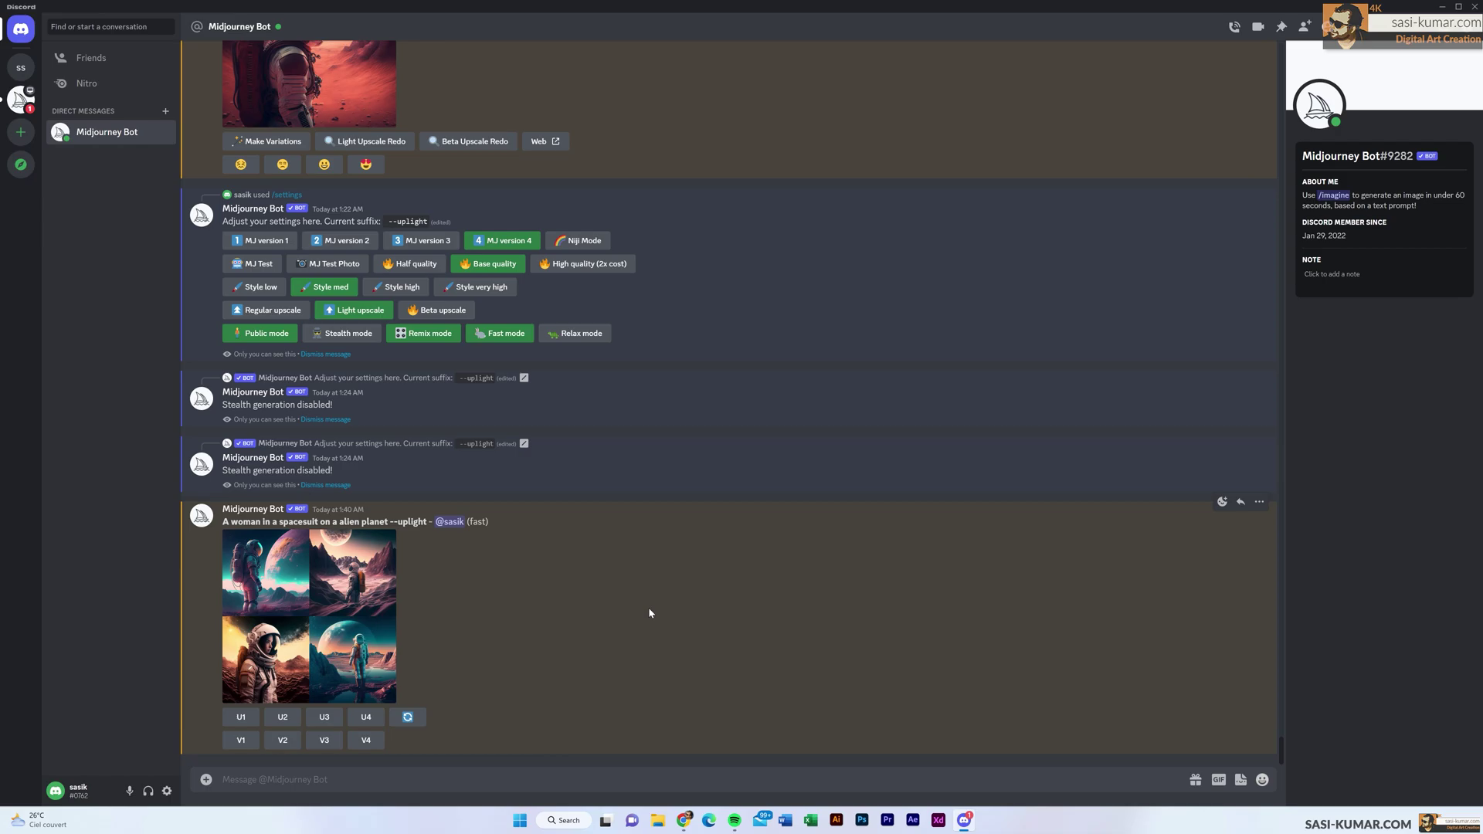
- View the new four-image grid enlarged, then look back at the earlier spacesuit grid and its upscaled result
{"action": "left_click", "coordinate": [270, 658]}
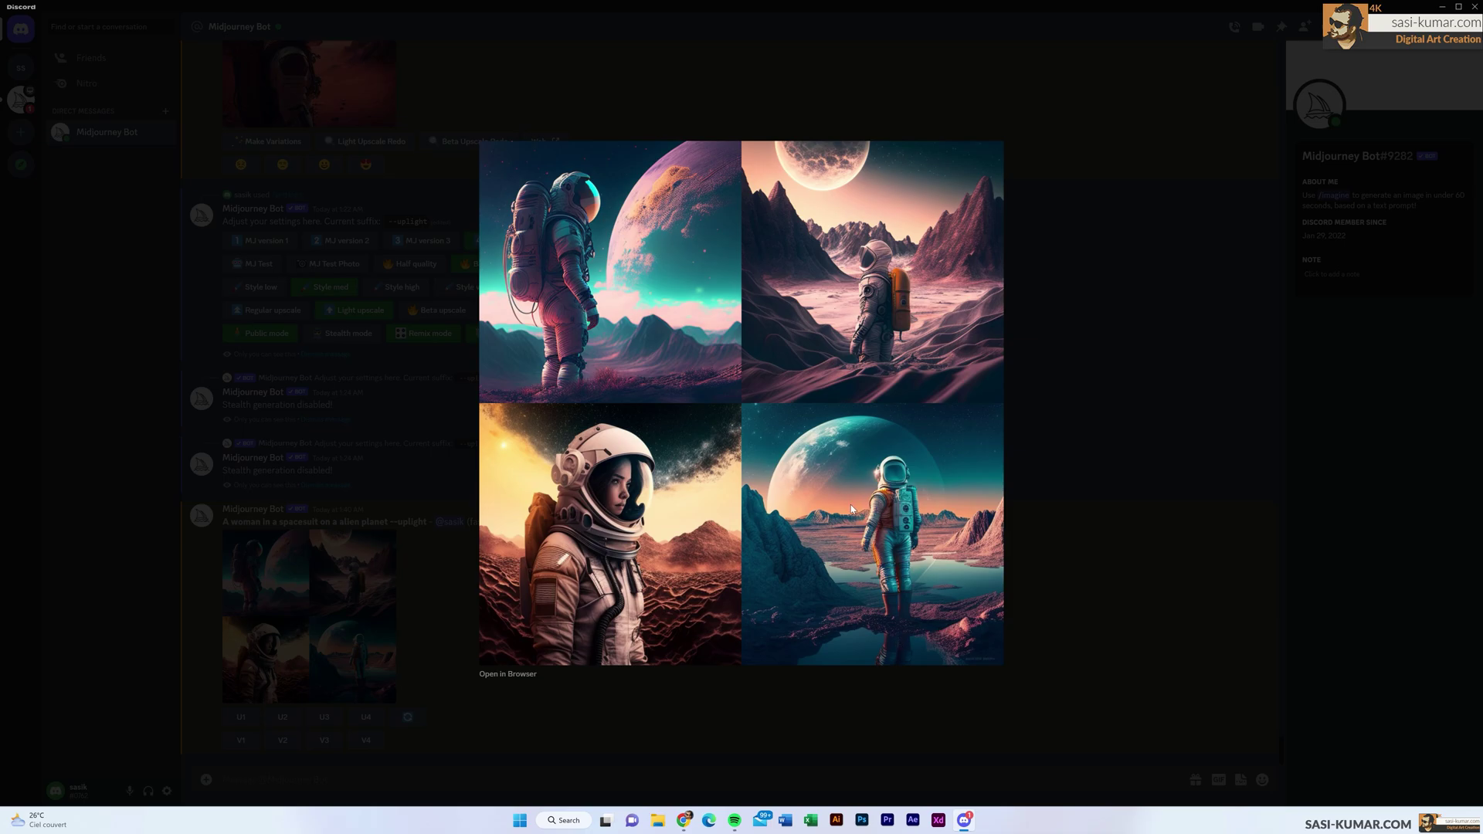
{"action": "left_click", "coordinate": [1097, 510]}
{"action": "left_click", "coordinate": [244, 587]}
{"action": "left_click", "coordinate": [1172, 478]}
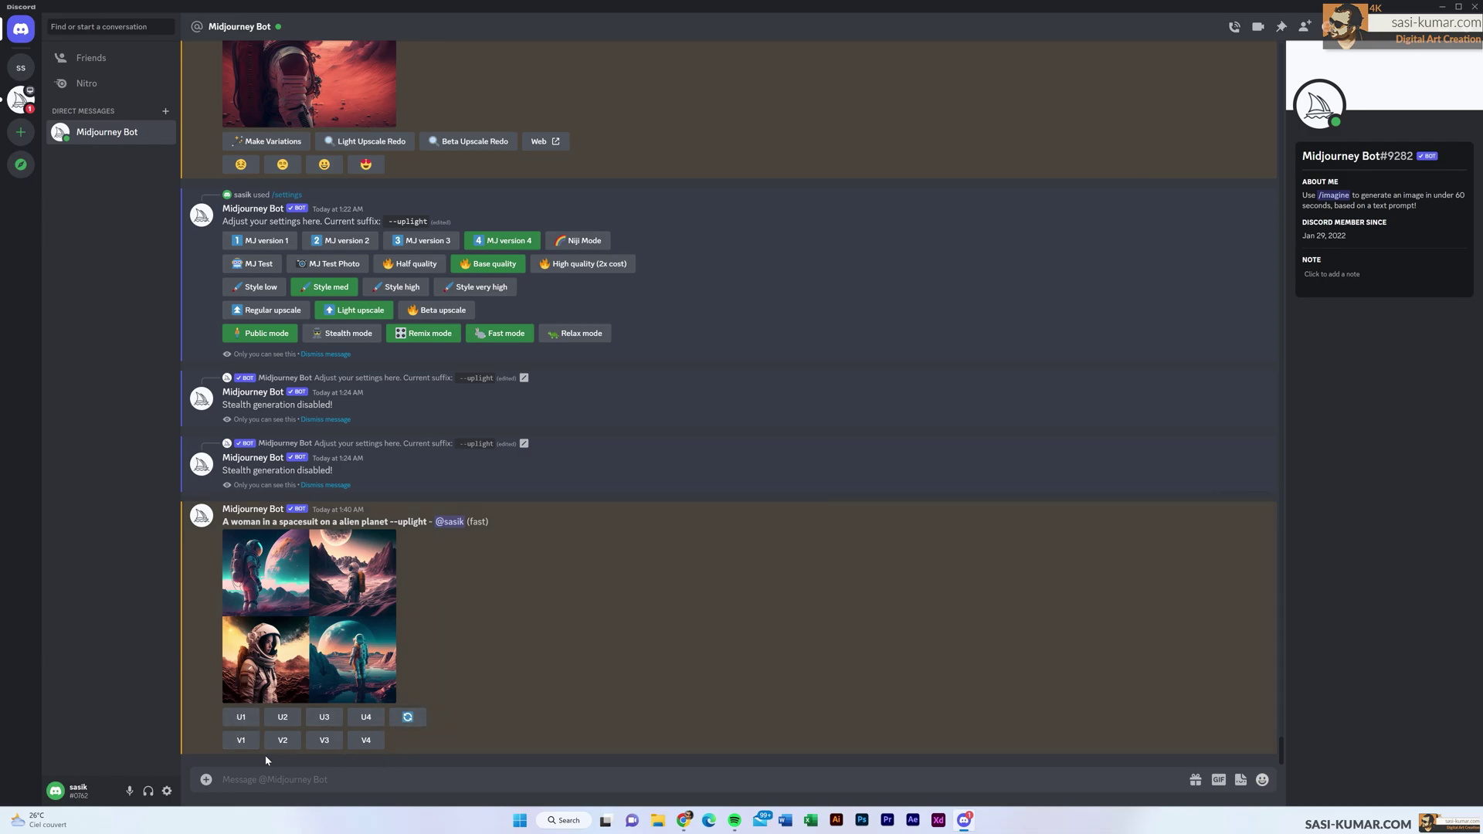
{"action": "scroll", "coordinate": [472, 753], "scroll_direction": "up", "scroll_amount": 3}
{"action": "scroll", "coordinate": [475, 754], "scroll_direction": "up", "scroll_amount": 3}
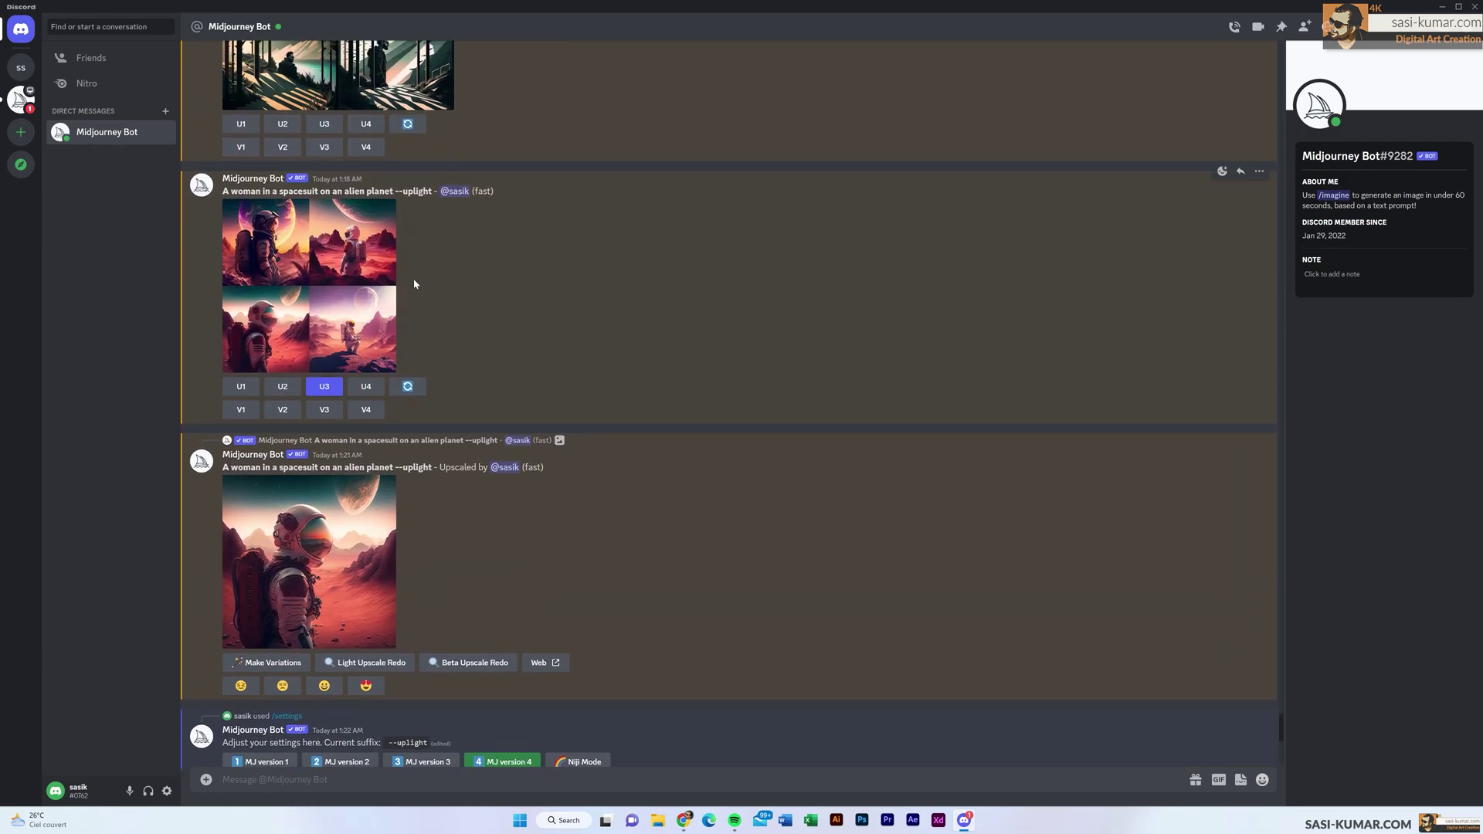
{"action": "scroll", "coordinate": [492, 572], "scroll_direction": "down", "scroll_amount": 6}
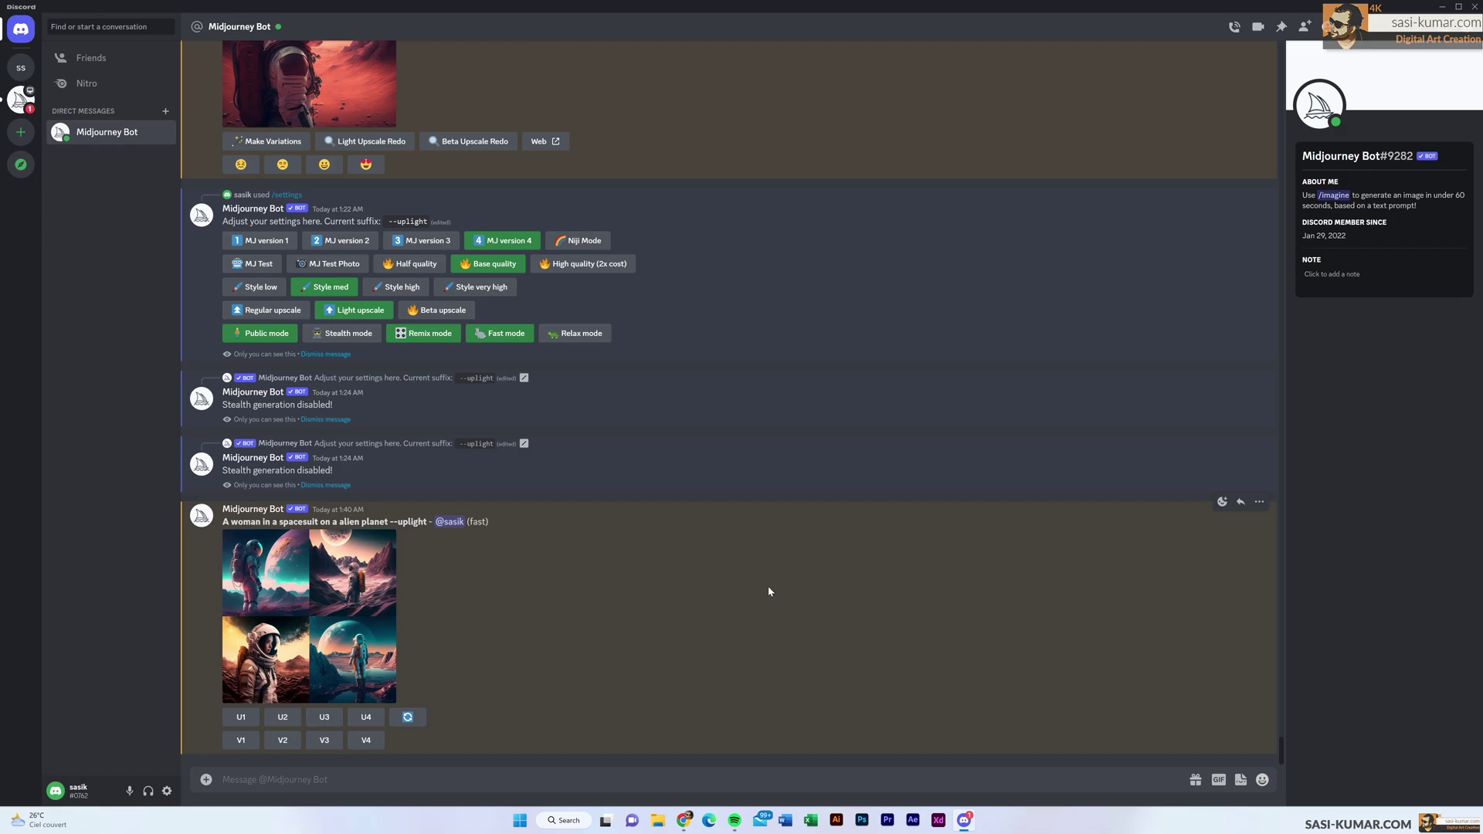
- Upscale the first image of the new spacesuit grid
{"action": "left_click", "coordinate": [410, 718]}
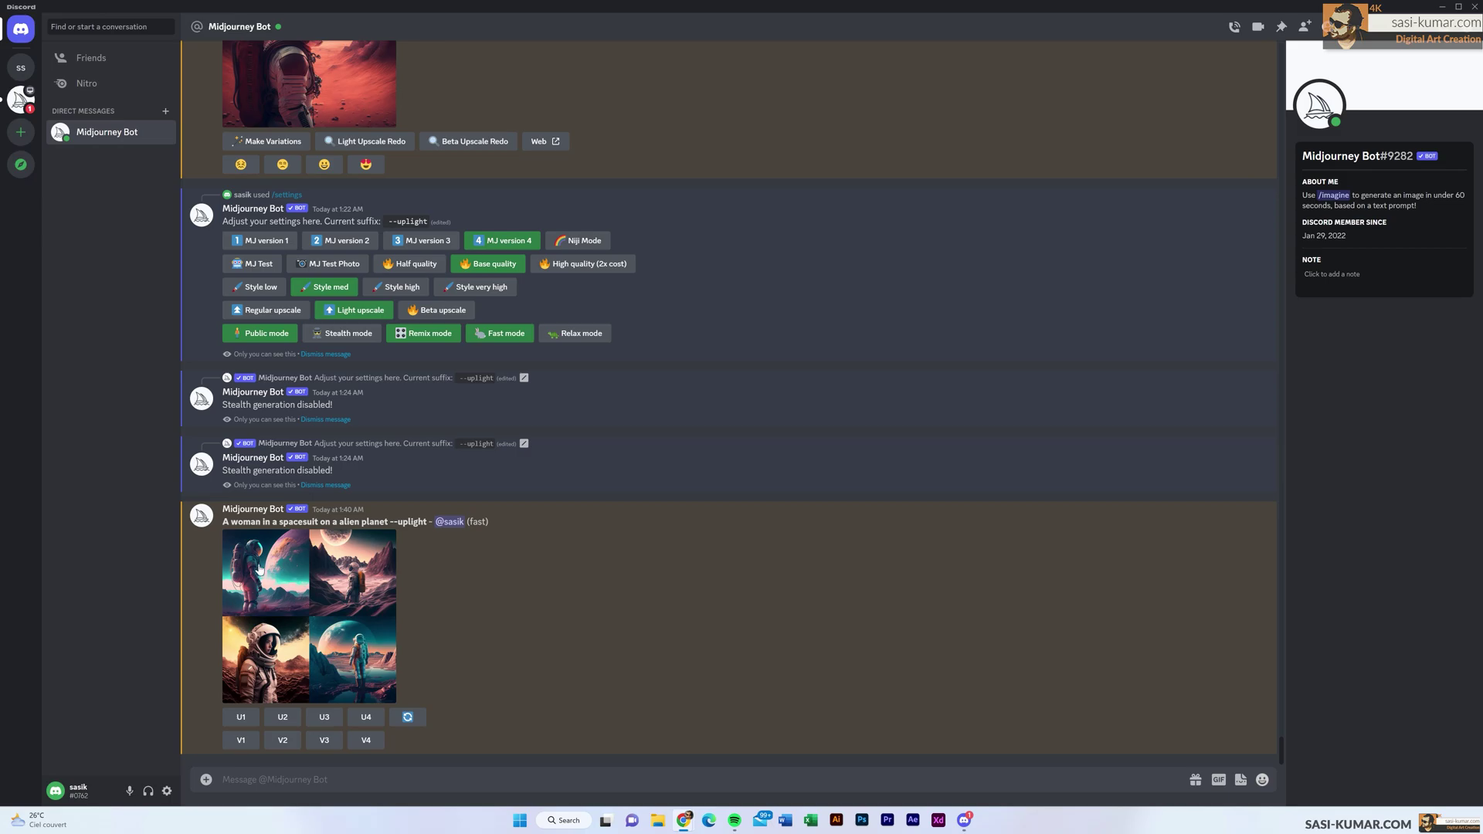
{"action": "left_click", "coordinate": [240, 718]}
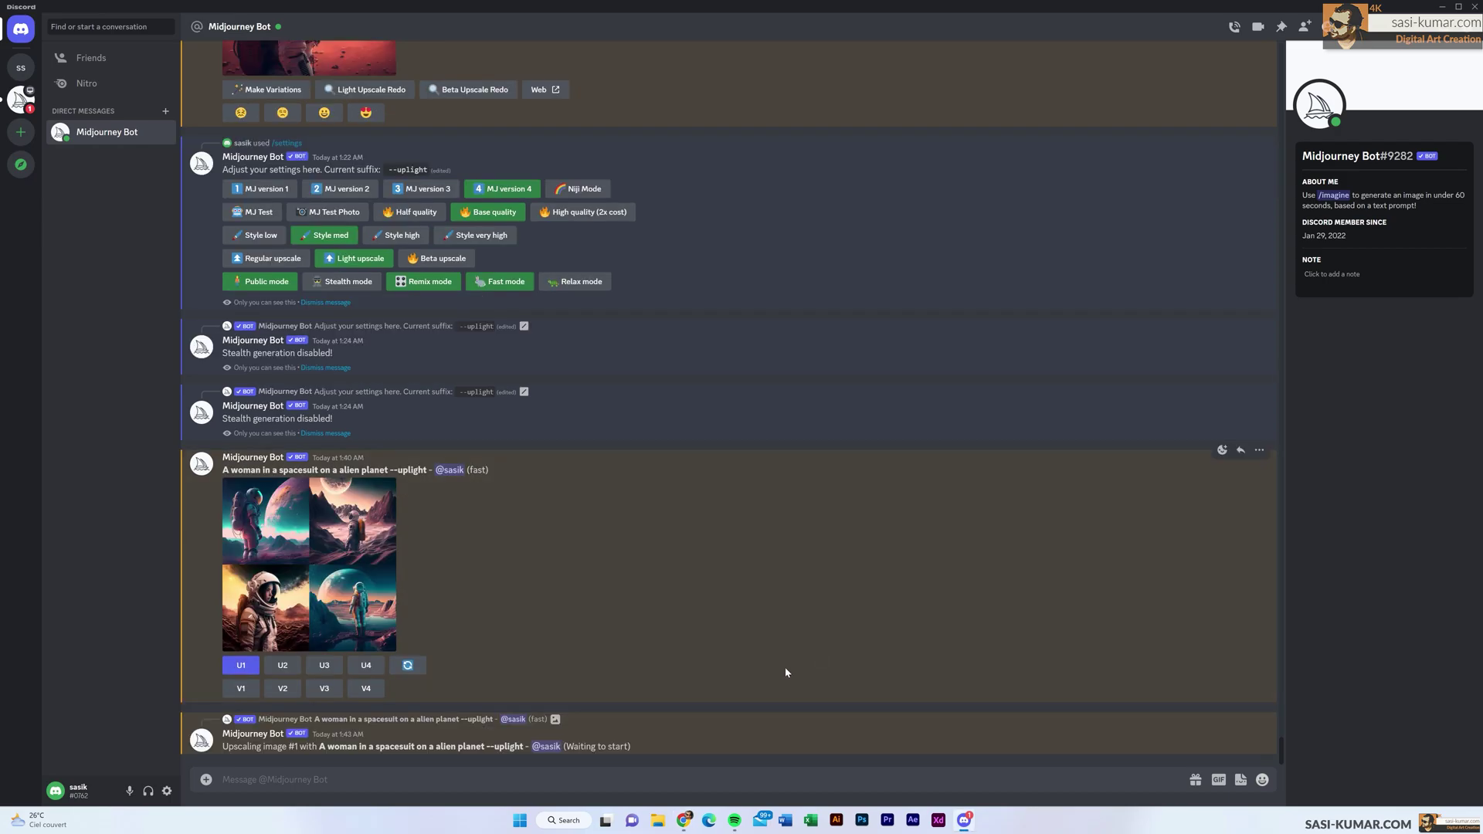
{"action": "scroll", "coordinate": [680, 680], "scroll_direction": "up", "scroll_amount": 1}
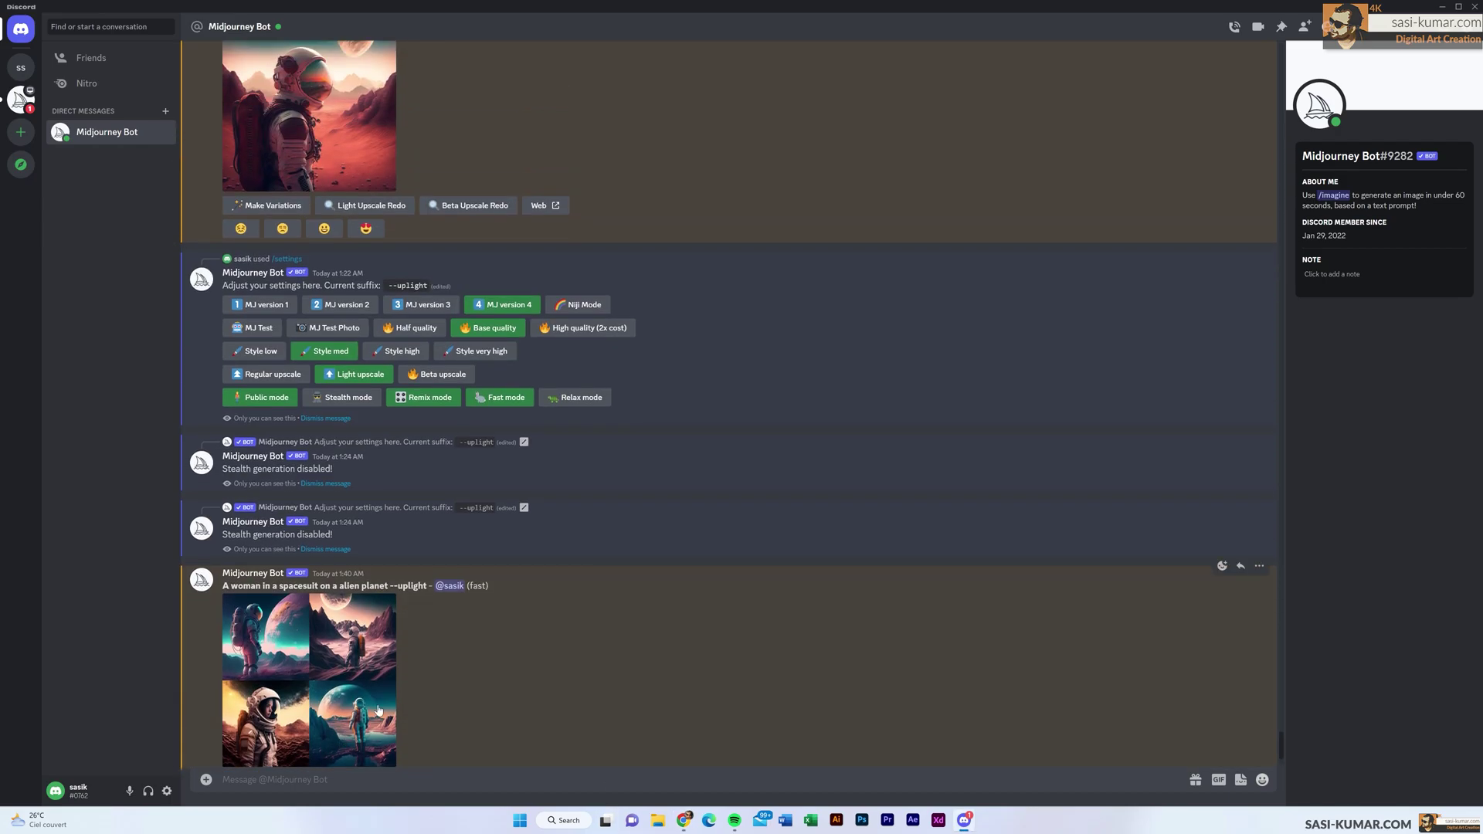
{"action": "scroll", "coordinate": [695, 680], "scroll_direction": "down", "scroll_amount": 1}
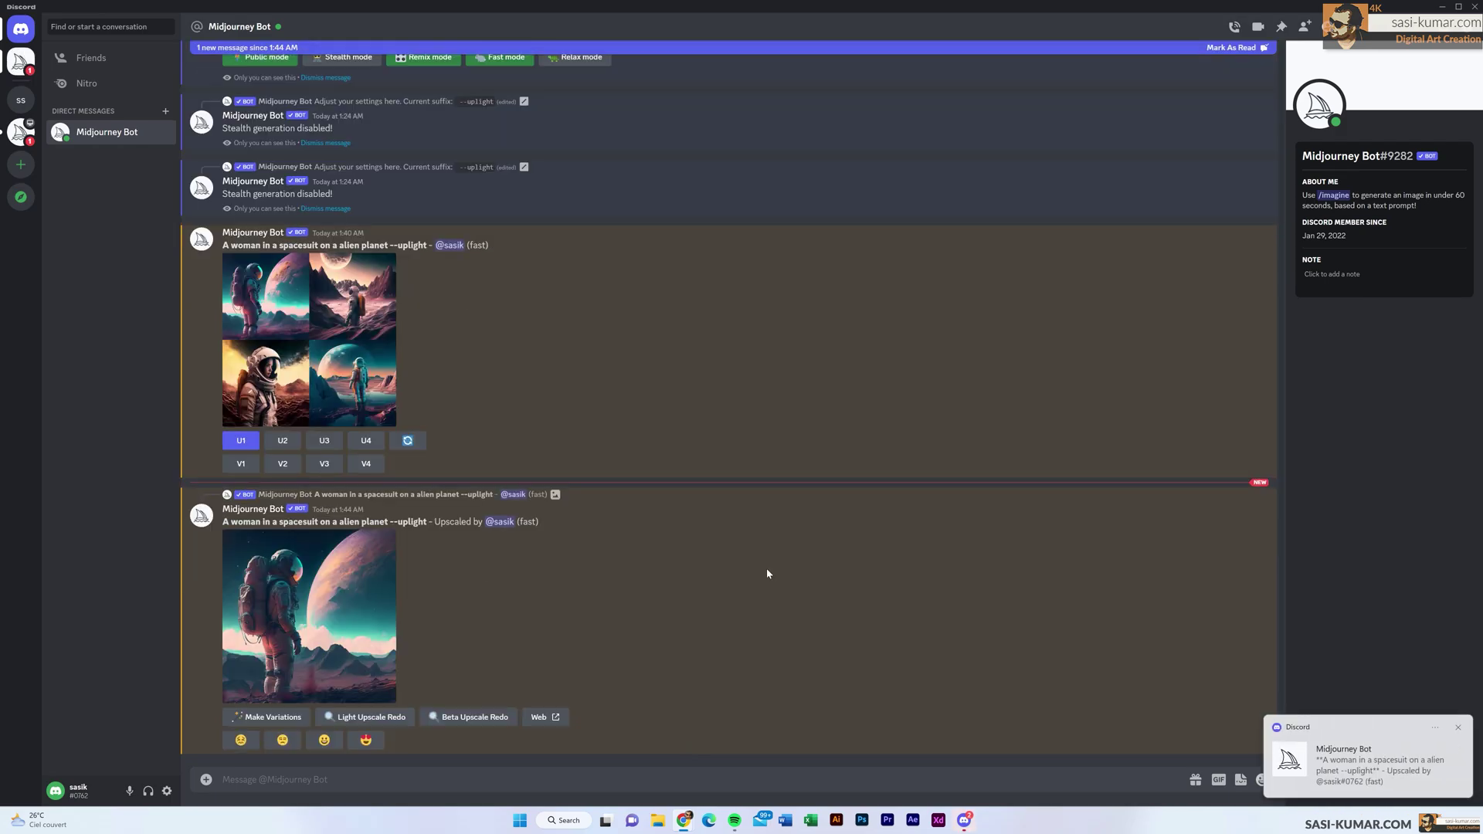
- View the upscaled image of the astronaut facing the large planet in an enlarged preview
{"action": "left_click", "coordinate": [355, 603]}
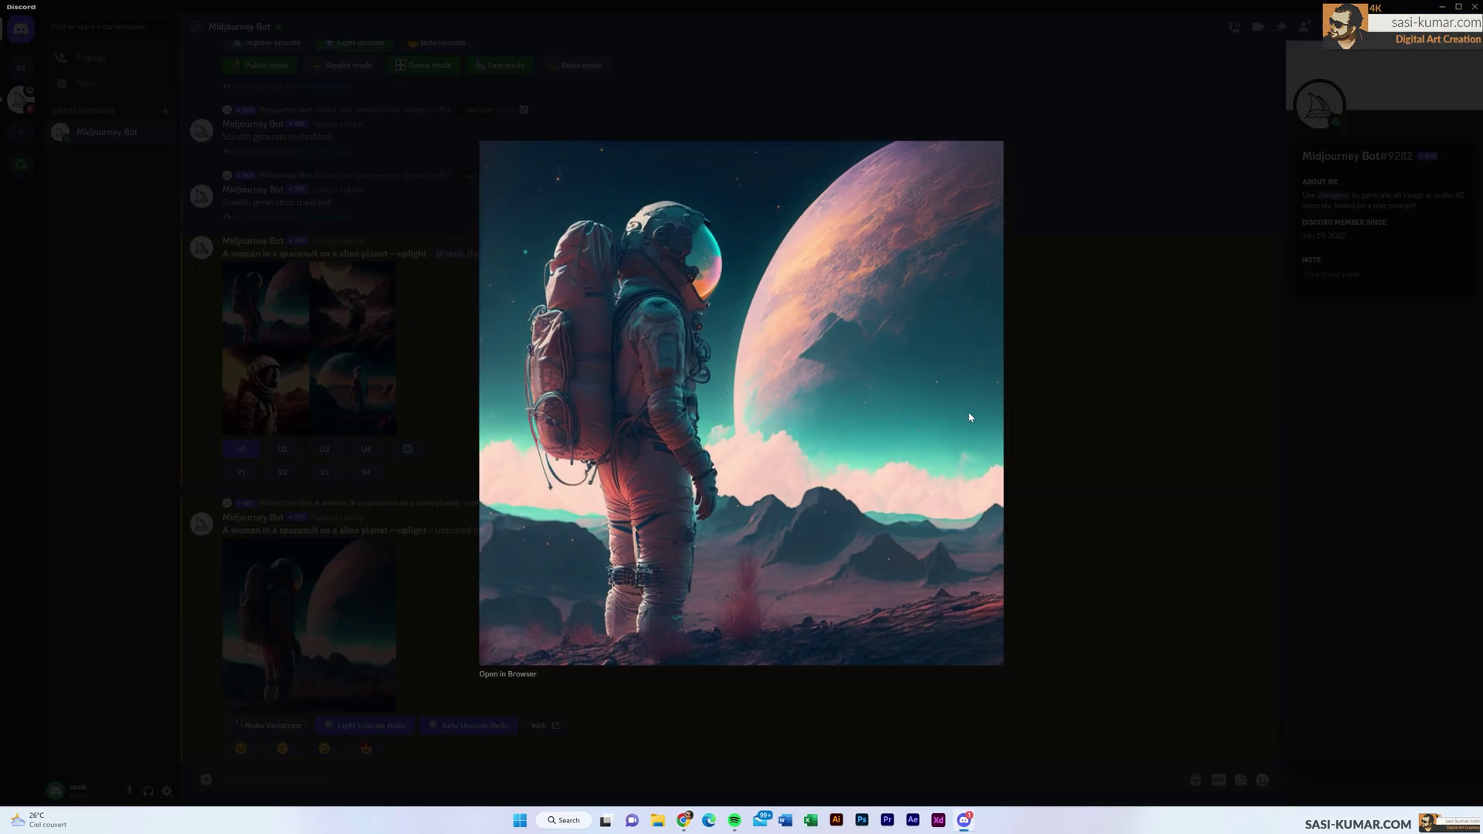
{"action": "left_click", "coordinate": [1032, 416]}
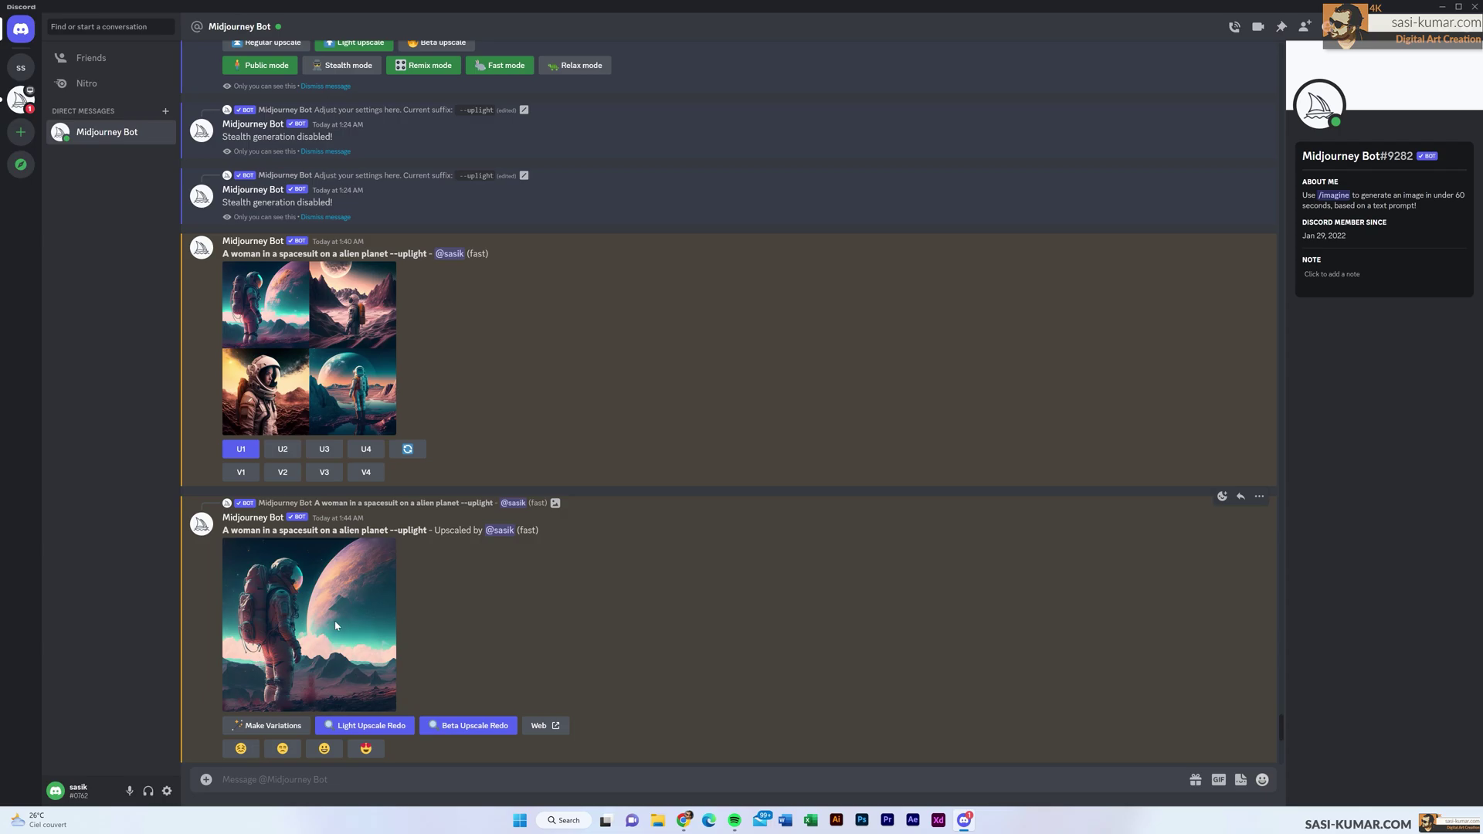
{"action": "left_click", "coordinate": [336, 627]}
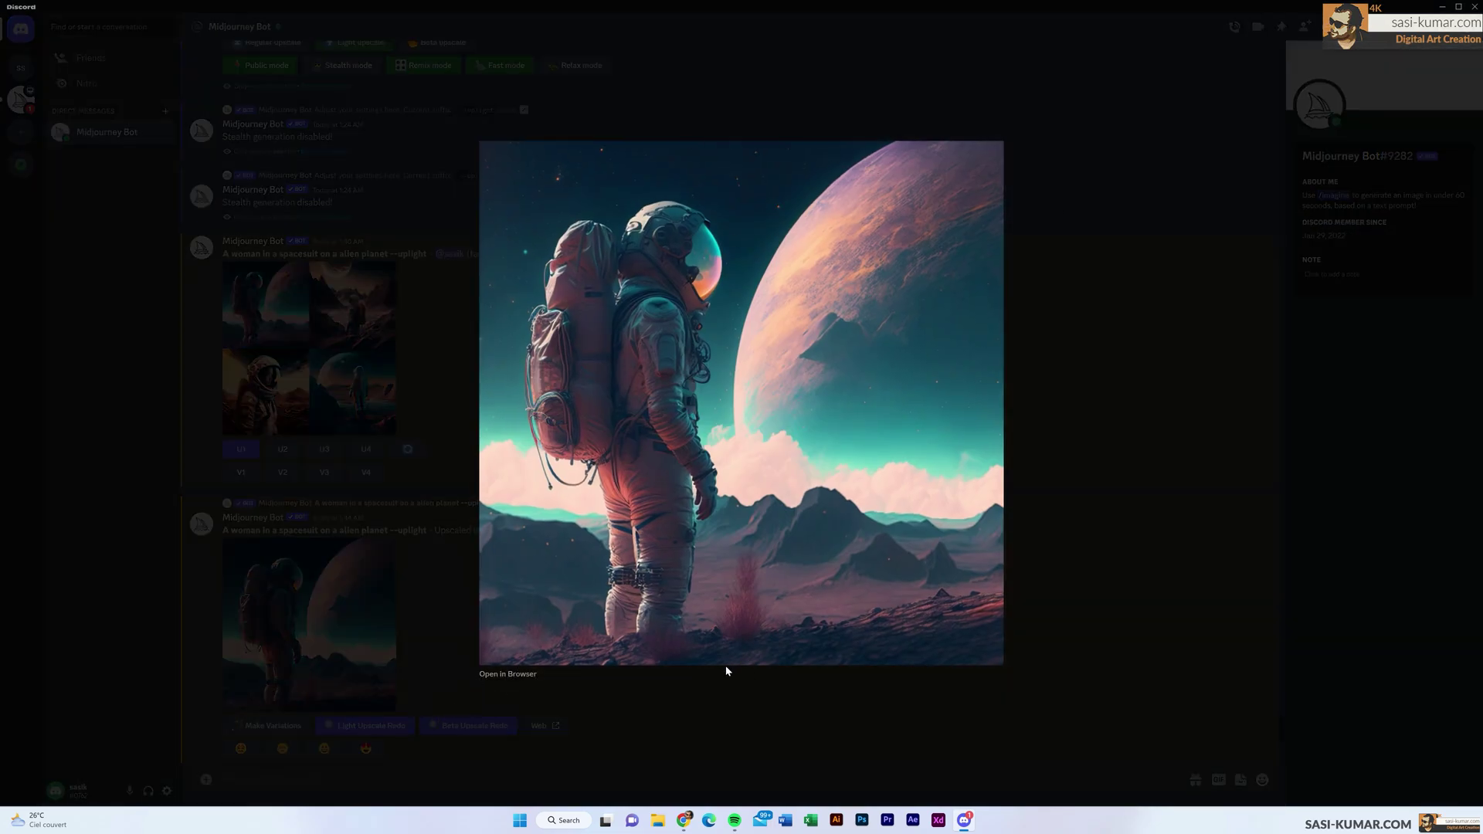
- View the upscaled astronaut image in the web browser, then return to the bot conversation
{"action": "left_click", "coordinate": [510, 675]}
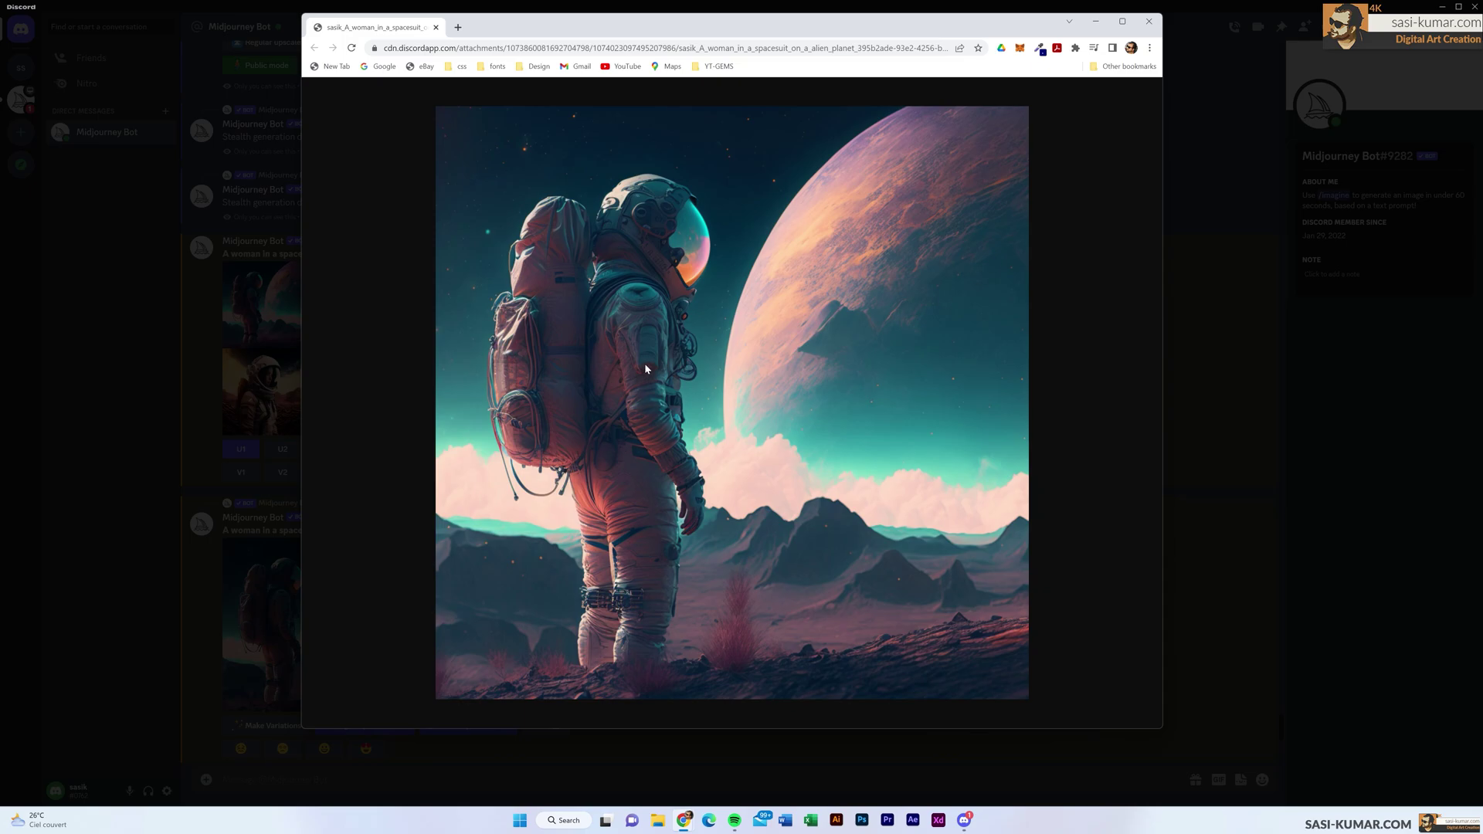
{"action": "left_click", "coordinate": [1096, 21]}
{"action": "left_click", "coordinate": [1046, 132]}
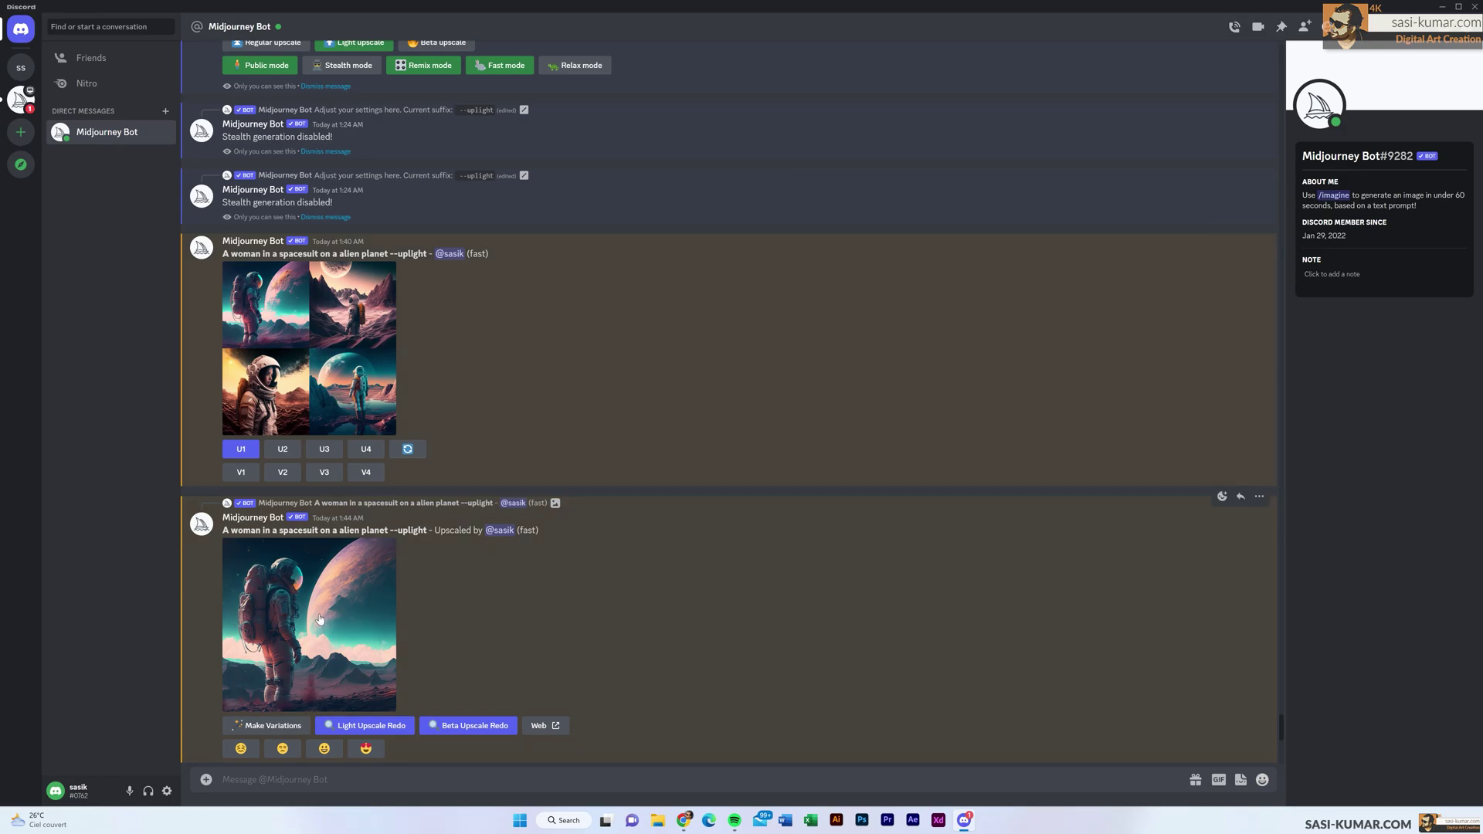
- Request both a Light Upscale Redo and a Beta Upscale Redo of the upscaled astronaut image
{"action": "left_click", "coordinate": [345, 719]}
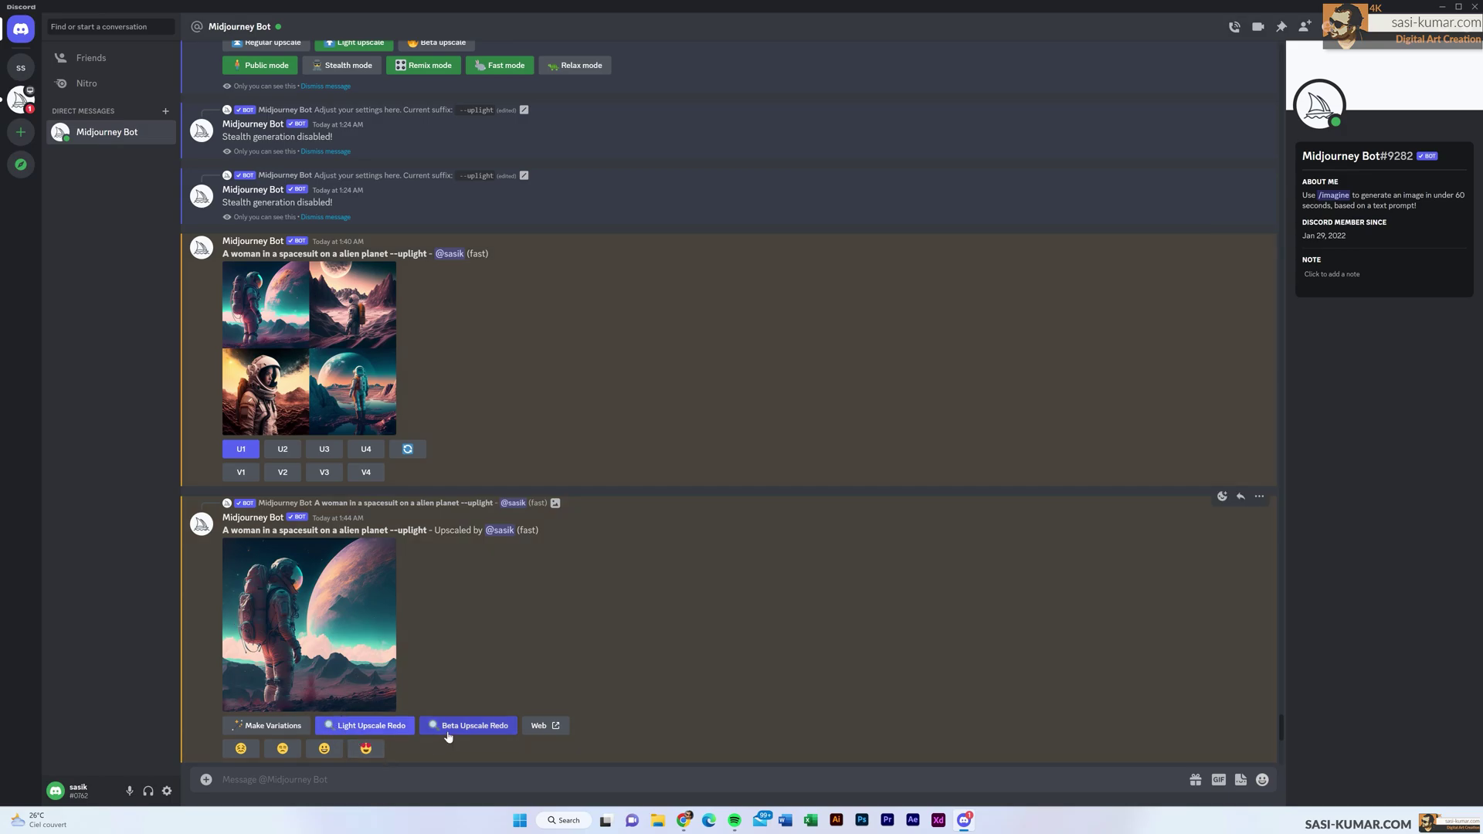
{"action": "left_click", "coordinate": [474, 727]}
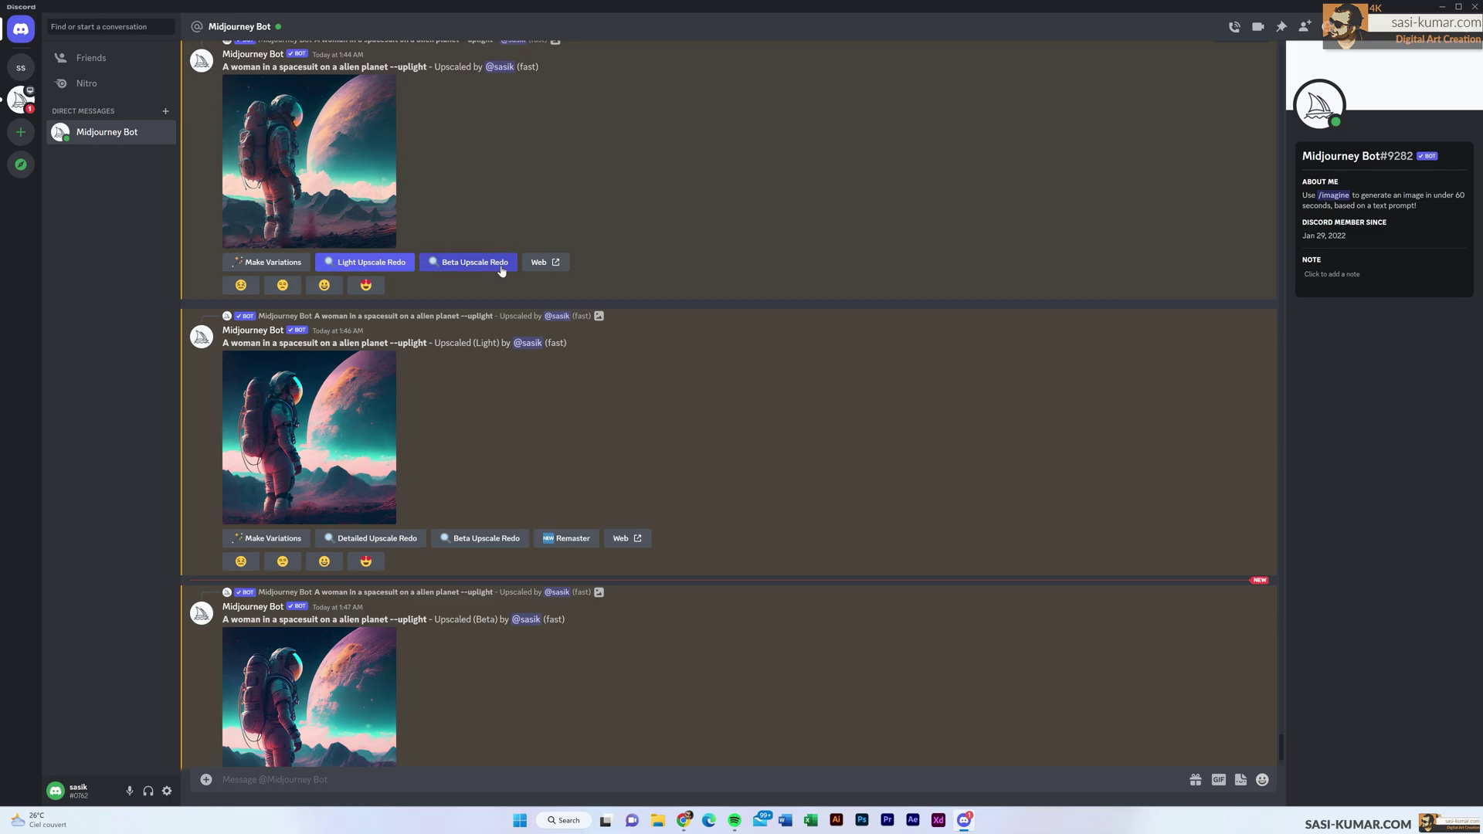
- View the Light and Beta upscaled astronaut images one after the other in enlarged previews
{"action": "scroll", "coordinate": [595, 601], "scroll_direction": "down", "scroll_amount": 2}
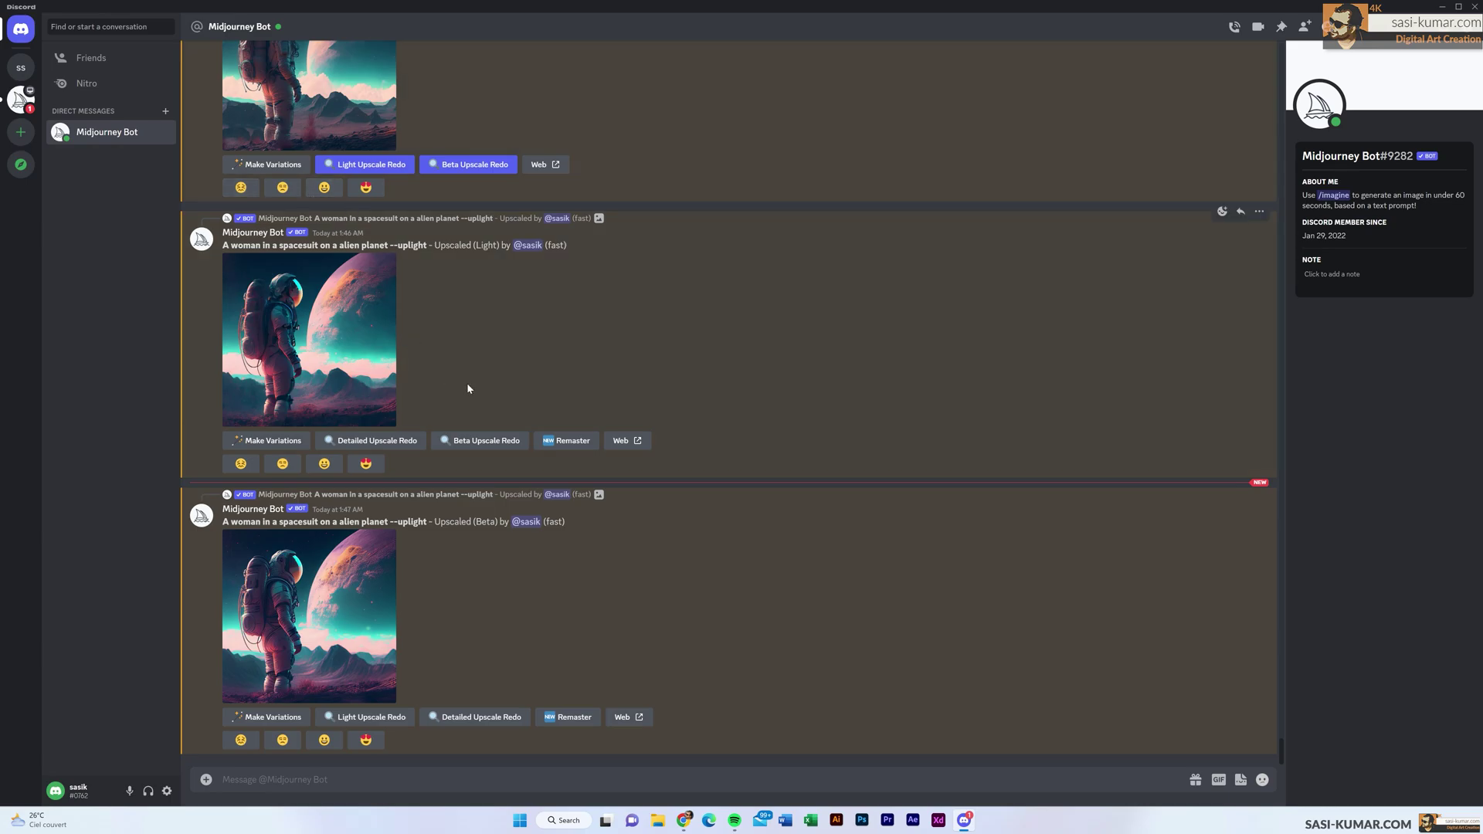
{"action": "left_click", "coordinate": [341, 360]}
{"action": "left_click", "coordinate": [1093, 419]}
{"action": "left_click", "coordinate": [328, 599]}
{"action": "left_click", "coordinate": [1179, 344]}
- Open the Light upscale in the web browser and compare it at full size with the first upscaled image
{"action": "left_click", "coordinate": [327, 334]}
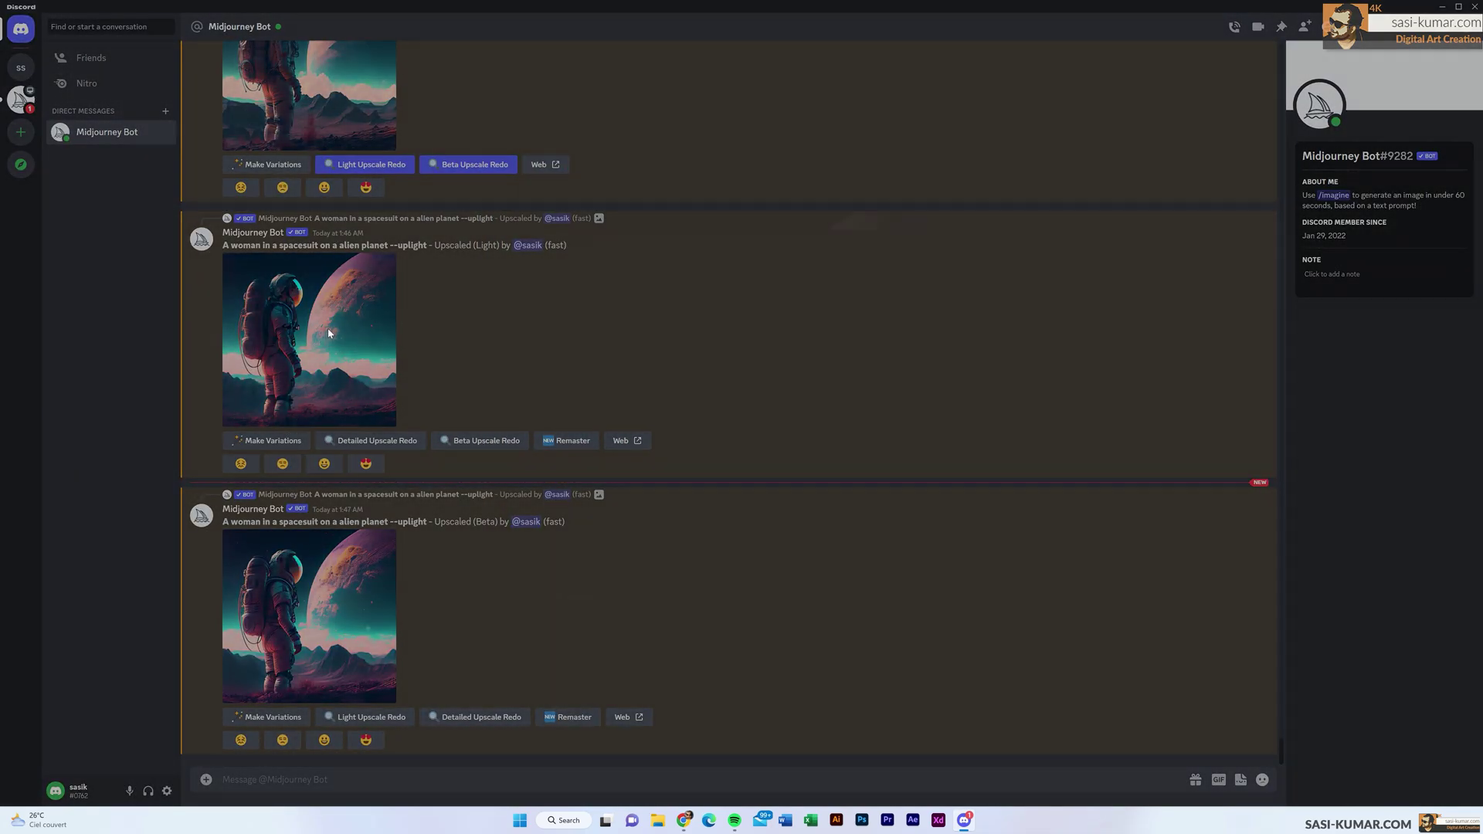
{"action": "left_click", "coordinate": [525, 676]}
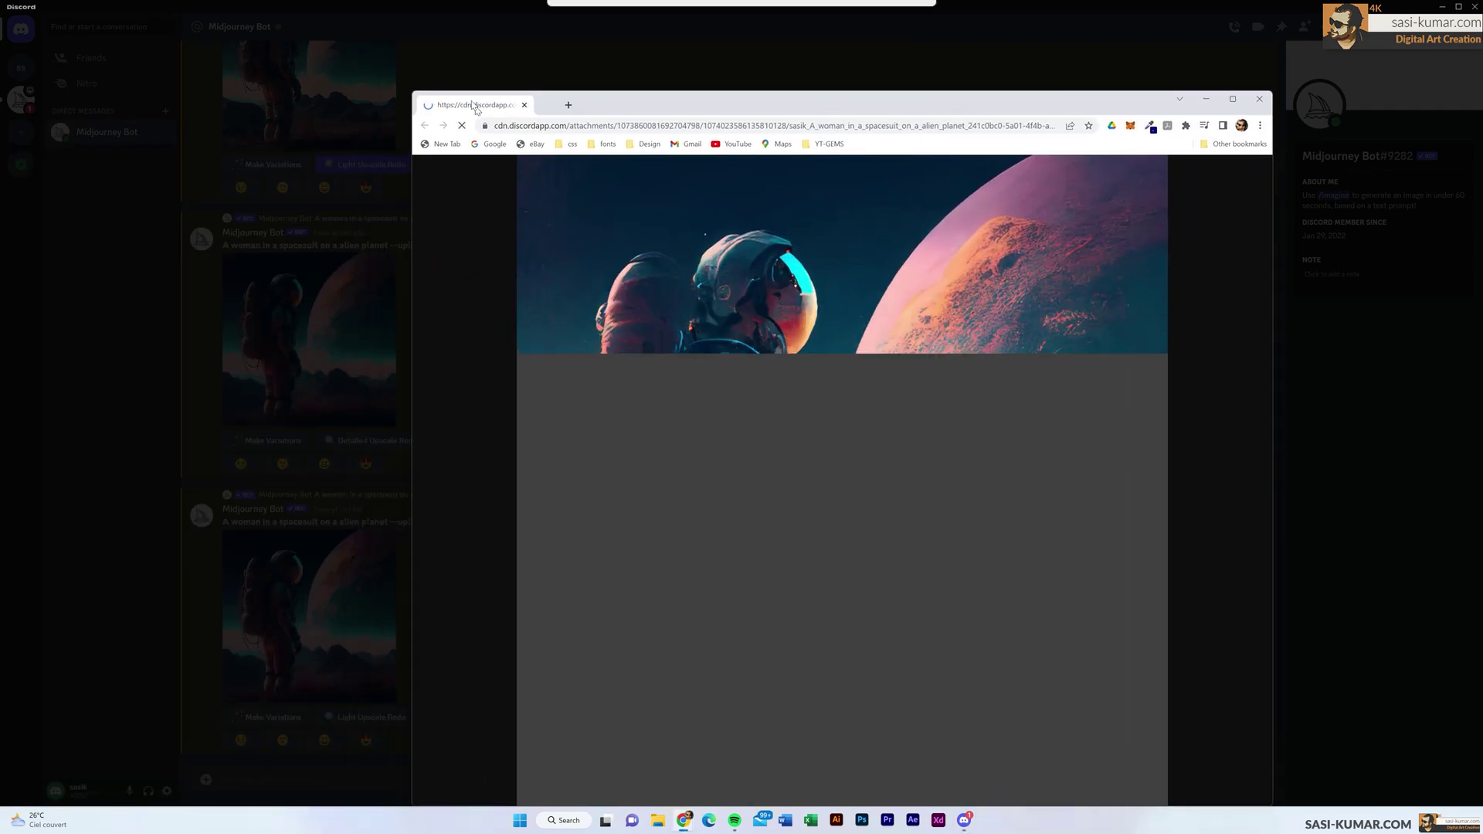
{"action": "left_click", "coordinate": [887, 451]}
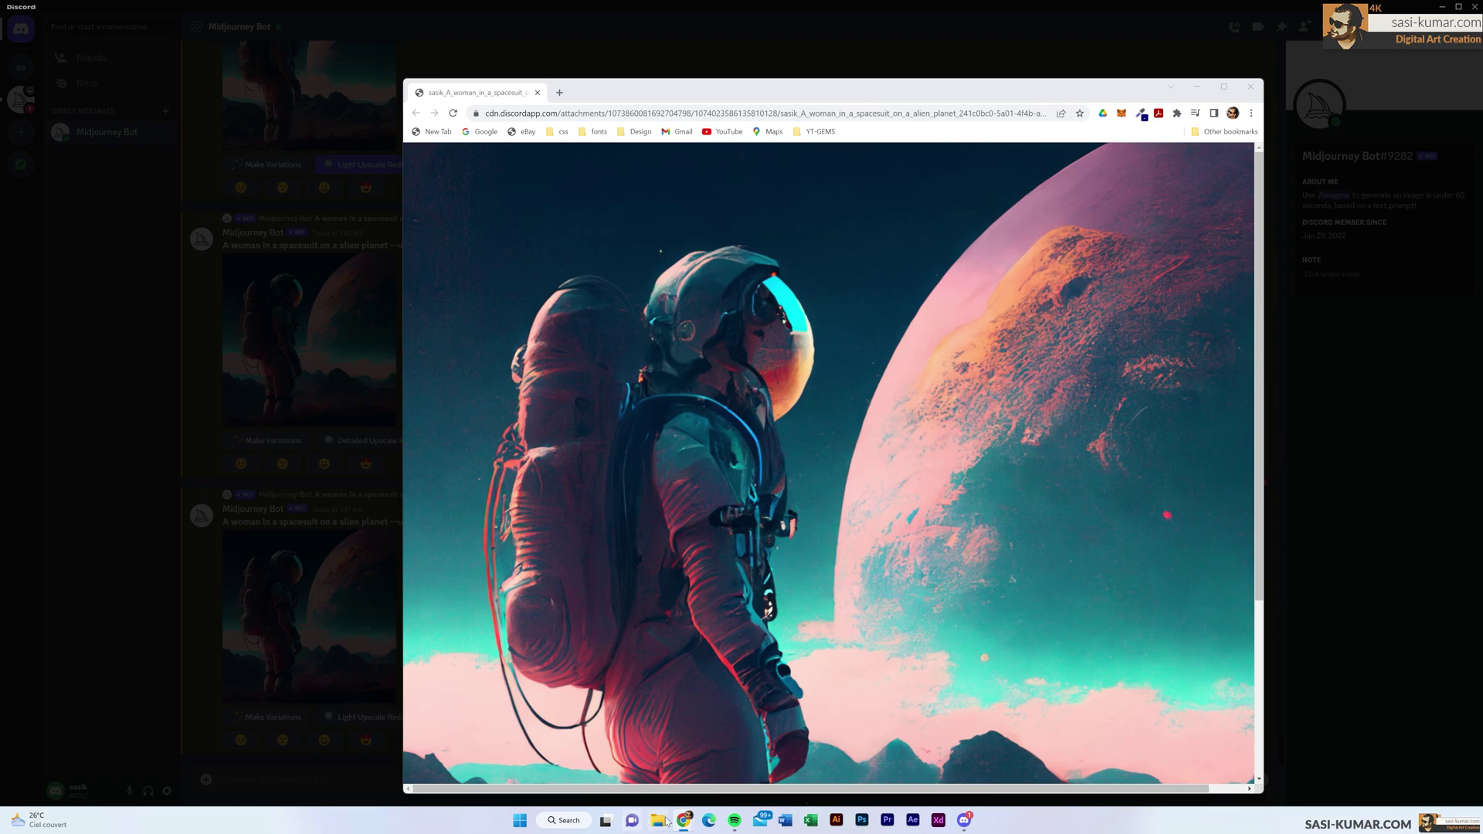
{"action": "mouse_move", "coordinate": [693, 815]}
{"action": "left_click", "coordinate": [781, 763]}
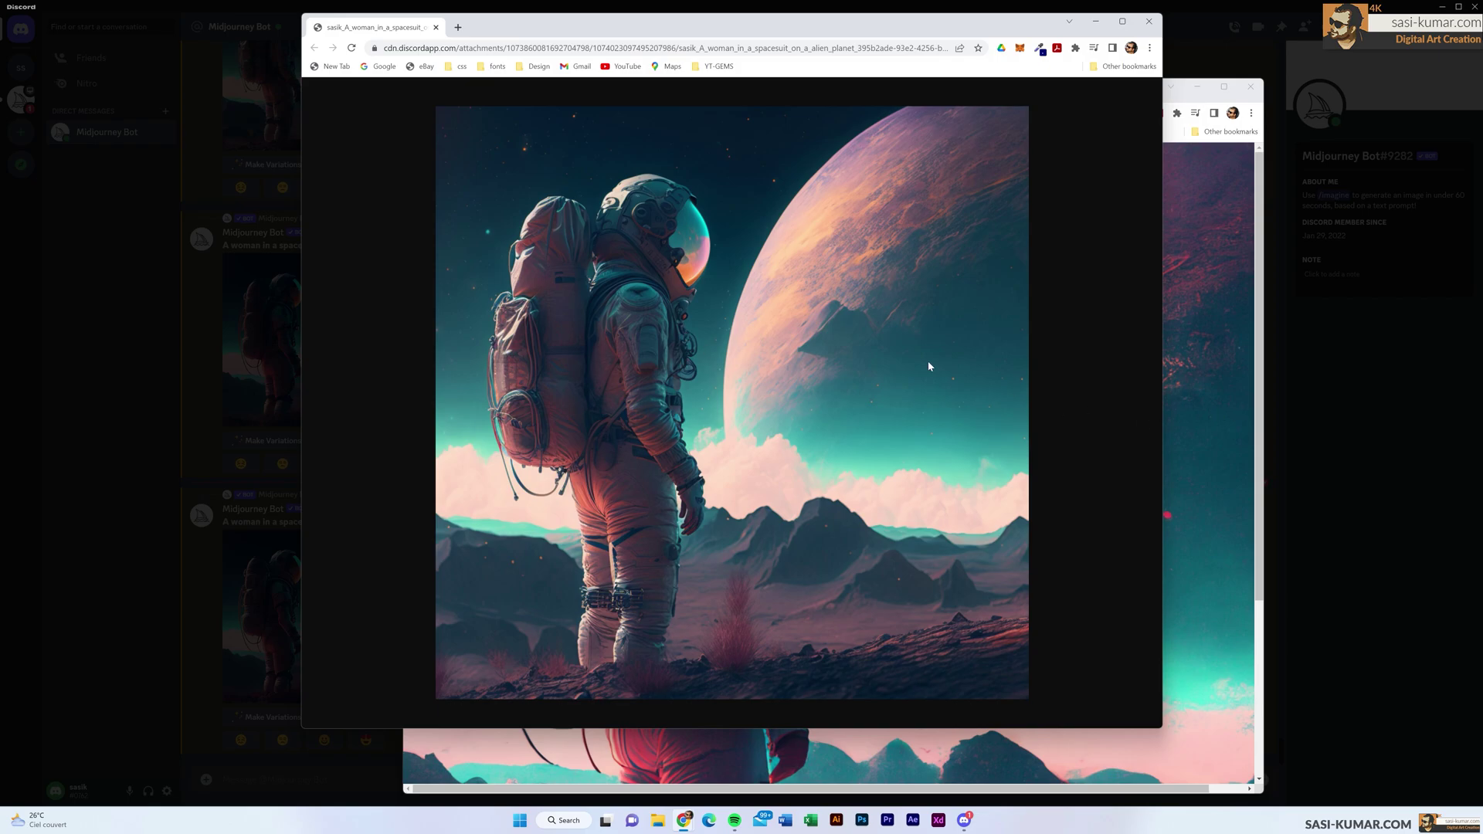
{"action": "left_click", "coordinate": [1213, 328]}
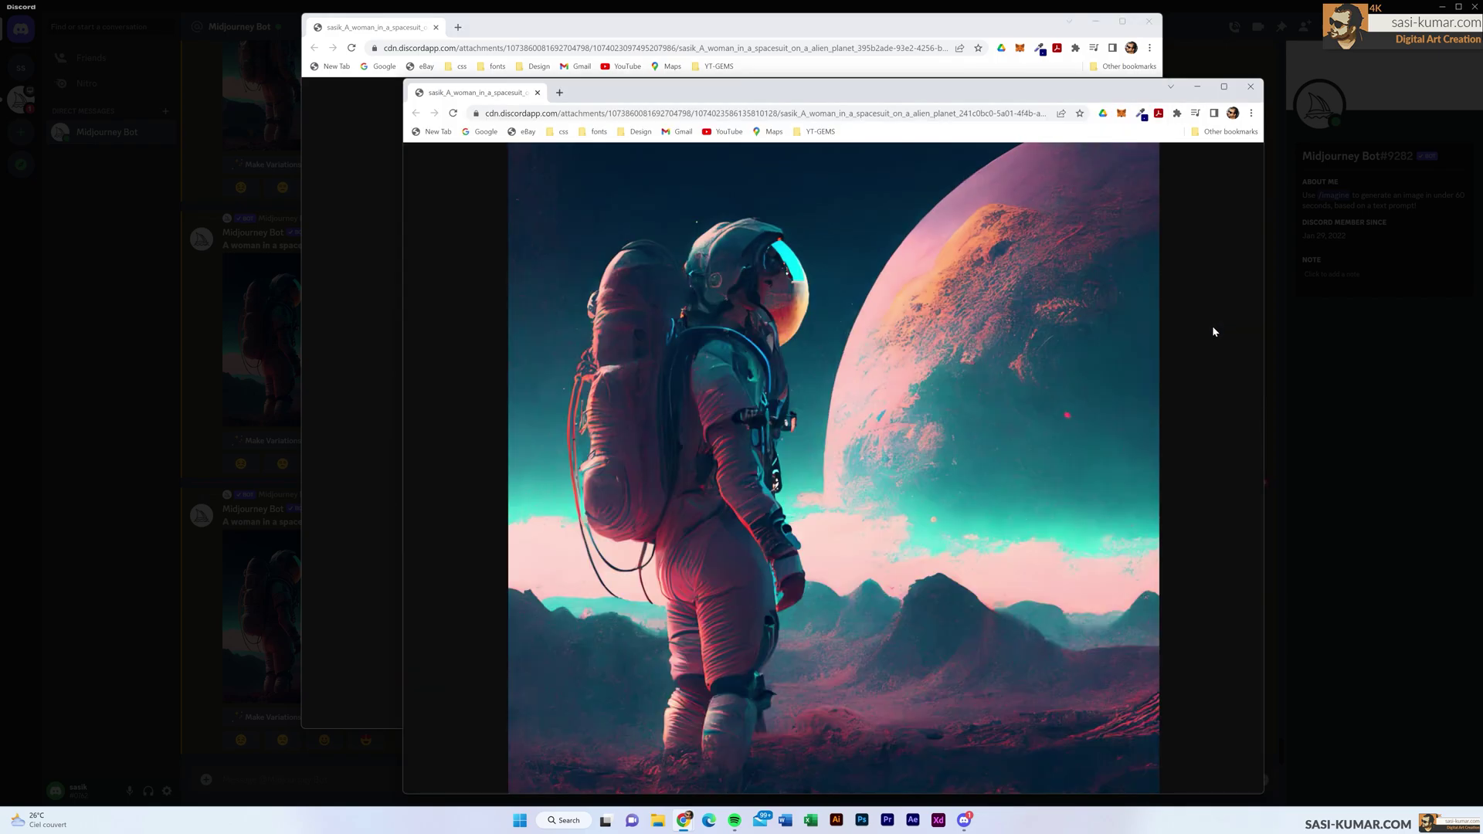
{"action": "left_click", "coordinate": [820, 398]}
{"action": "left_click", "coordinate": [88, 367]}
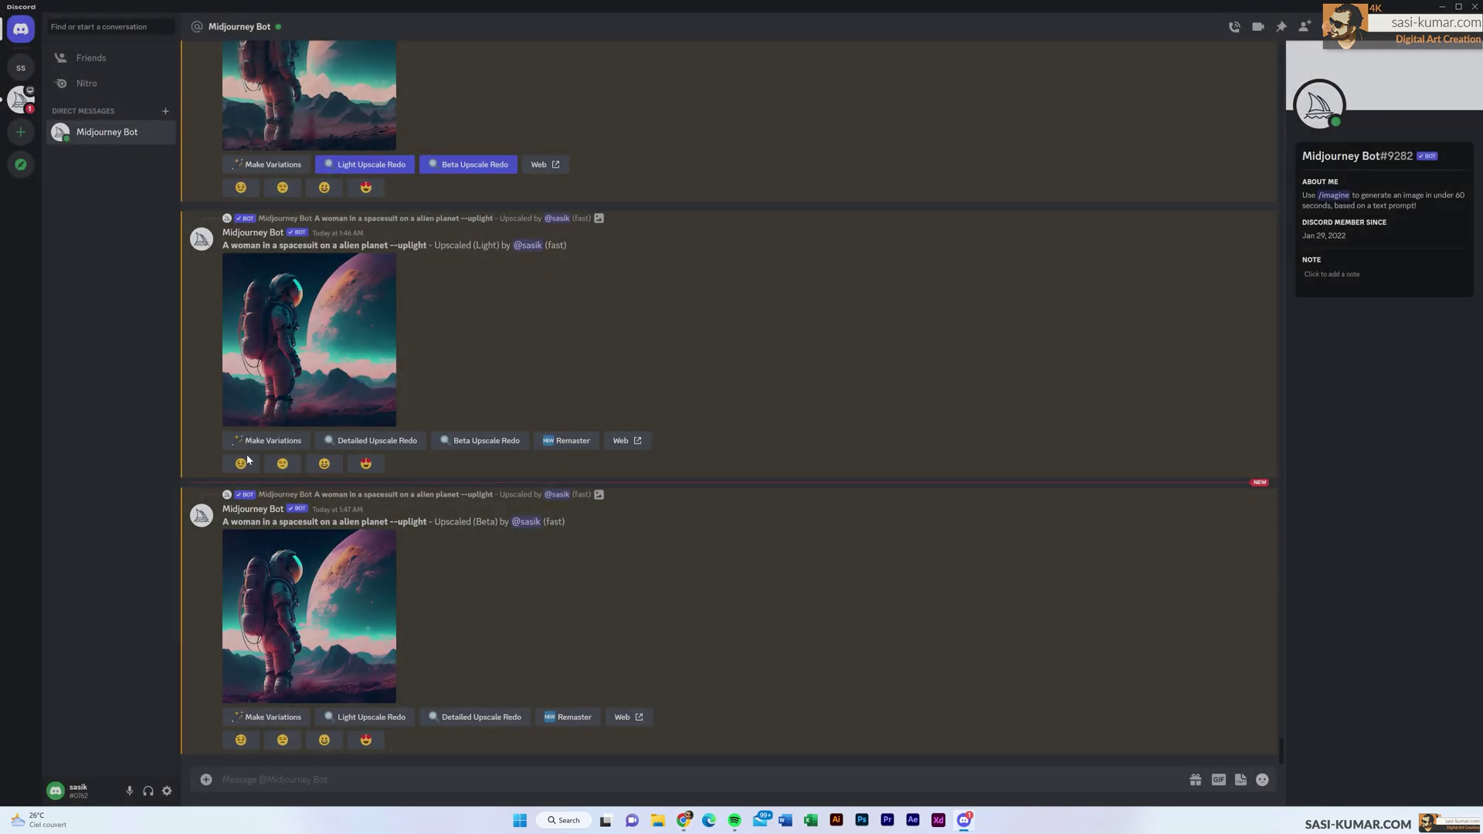
- Open the Beta upscale in the web browser and examine the astronaut and backpack at full size
{"action": "left_click", "coordinate": [333, 614]}
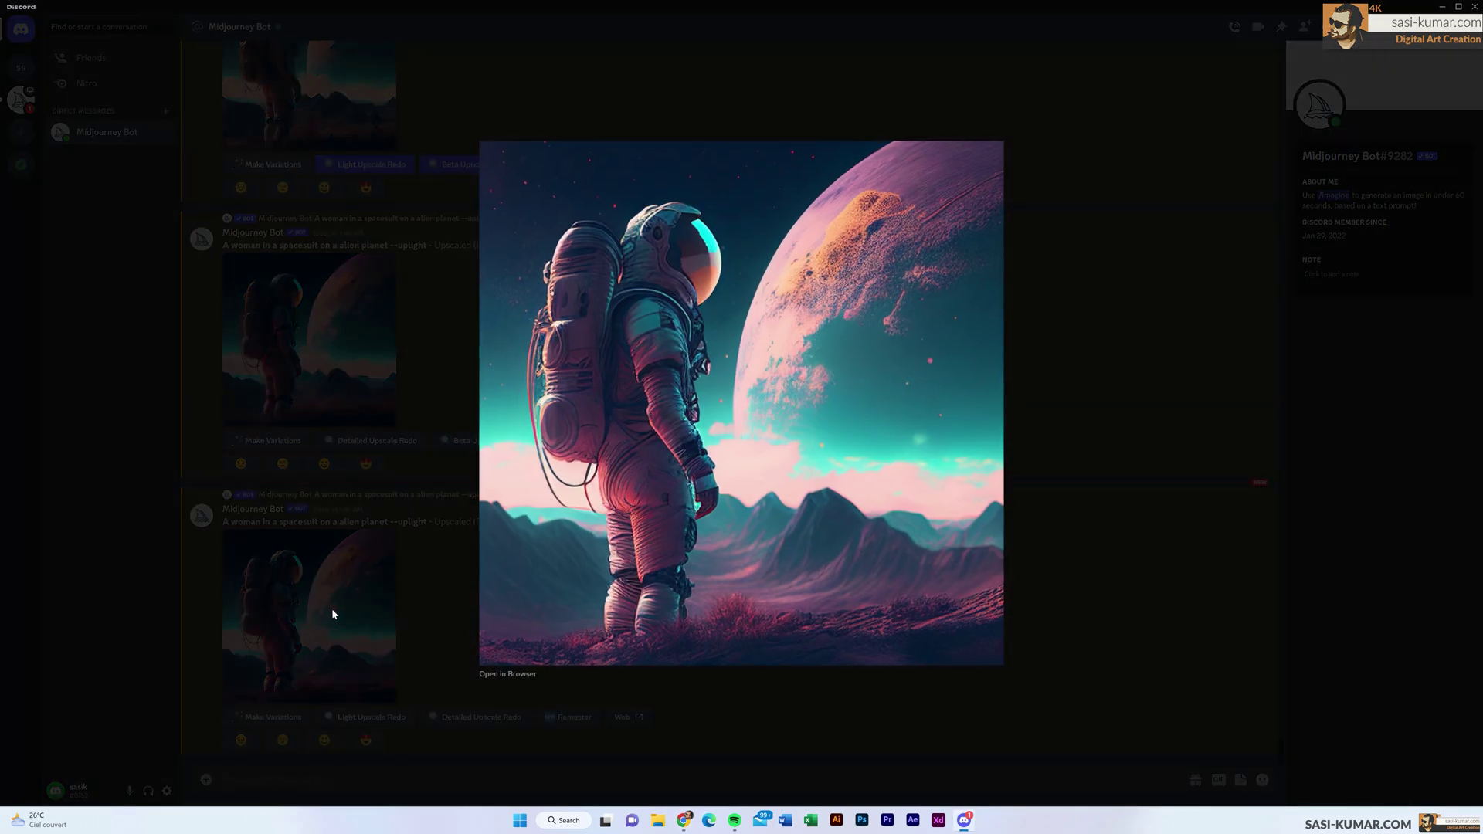
{"action": "left_click", "coordinate": [523, 677]}
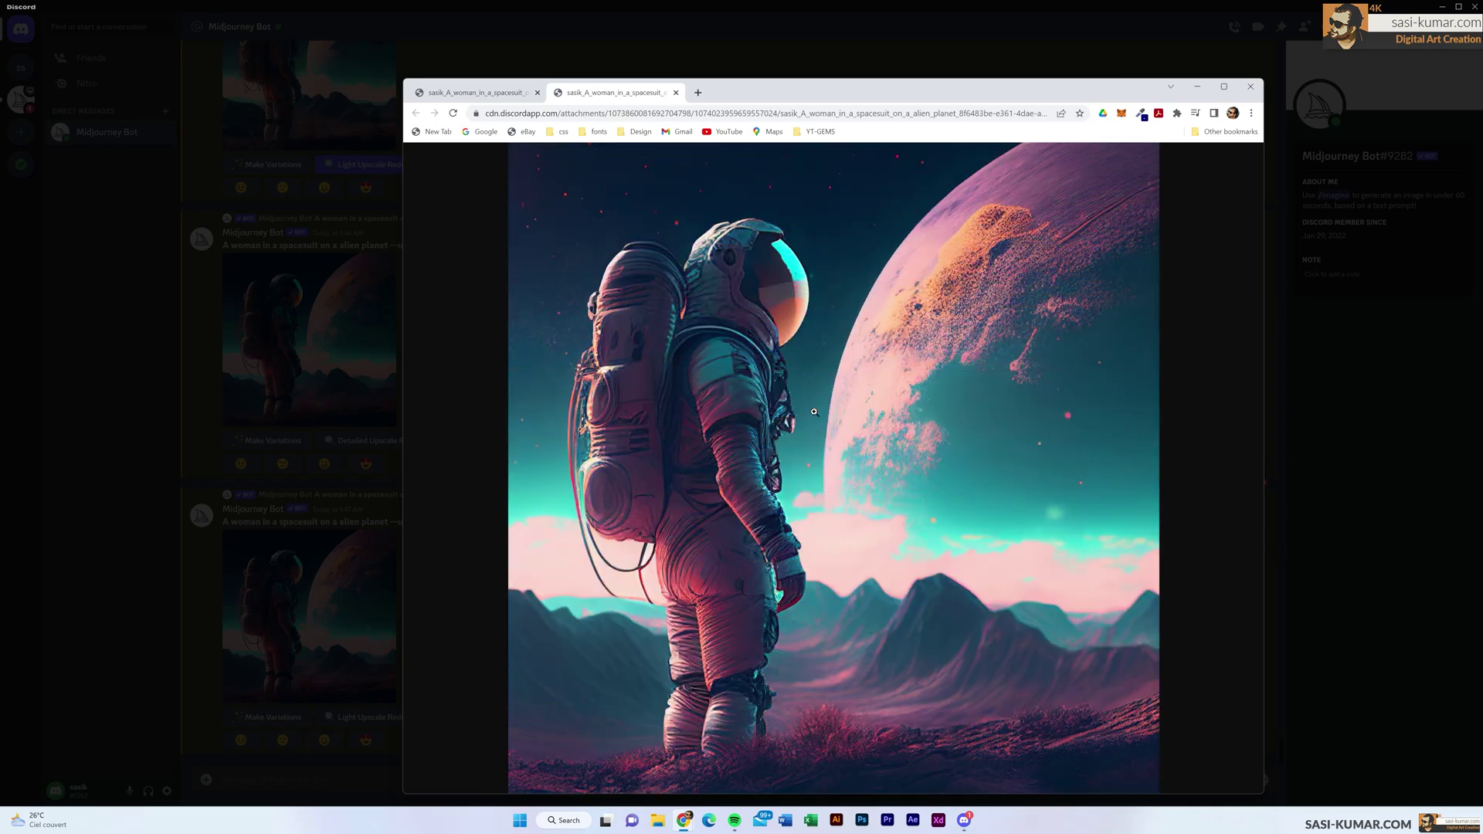
{"action": "left_click", "coordinate": [814, 411]}
{"action": "scroll", "coordinate": [741, 432], "scroll_direction": "up", "scroll_amount": 3}
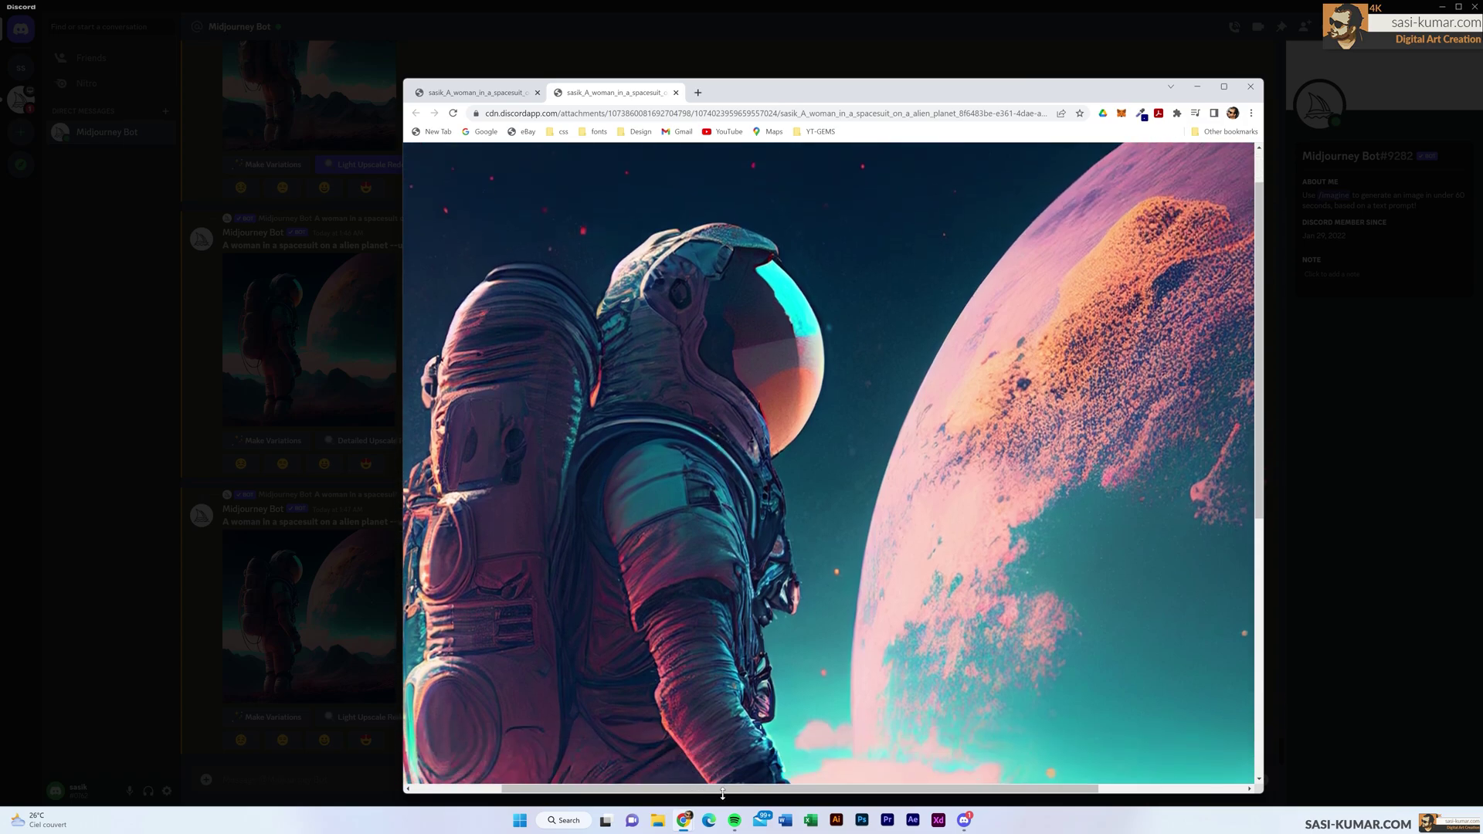
{"action": "left_click_drag", "start_coordinate": [722, 789], "coordinate": [662, 789]}
- Compare the full-size Light and Beta upscales in the browser, then close it and return to the conversation
{"action": "left_click", "coordinate": [494, 93]}
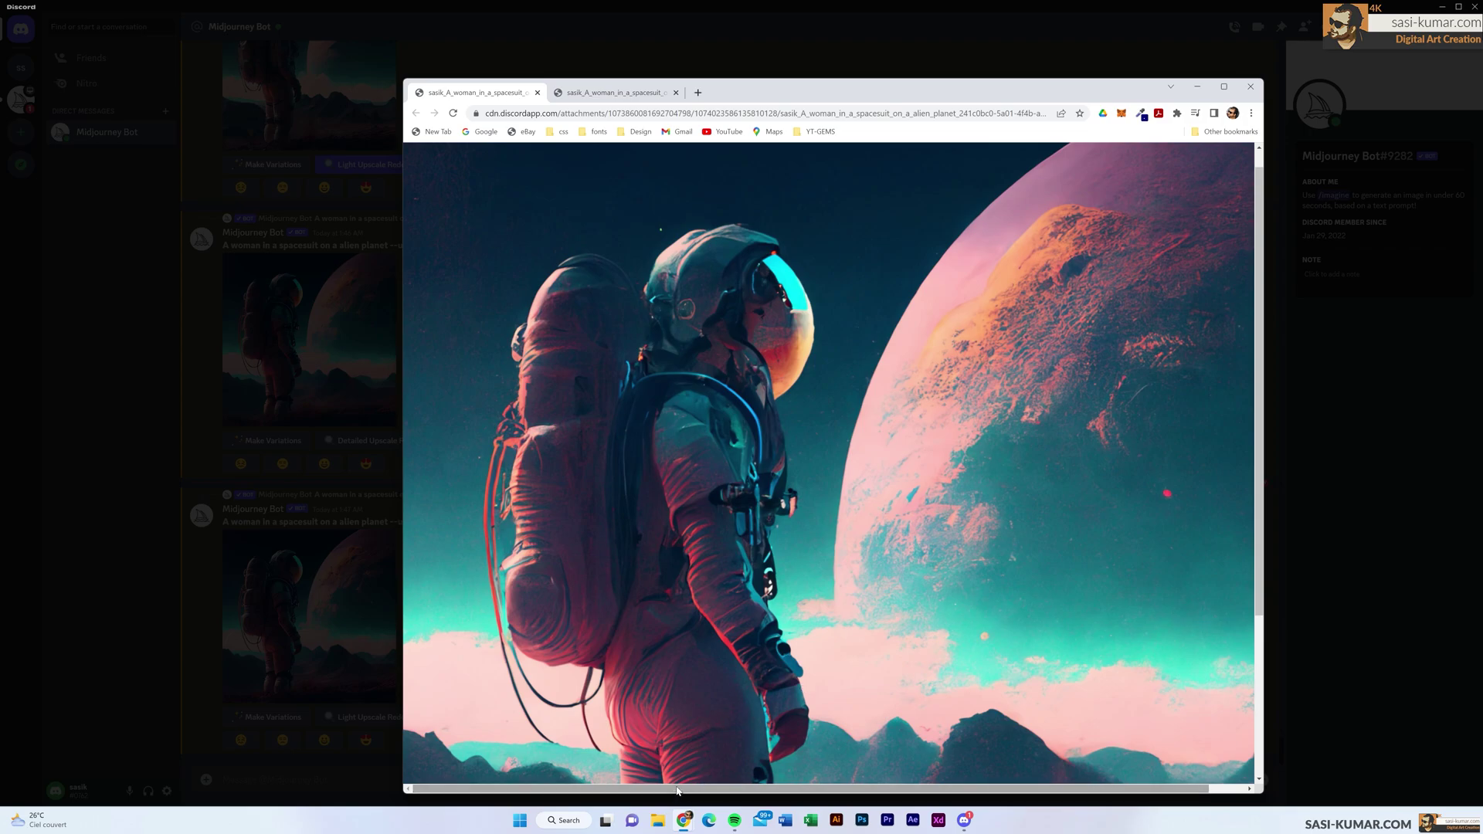
{"action": "left_click", "coordinate": [623, 94]}
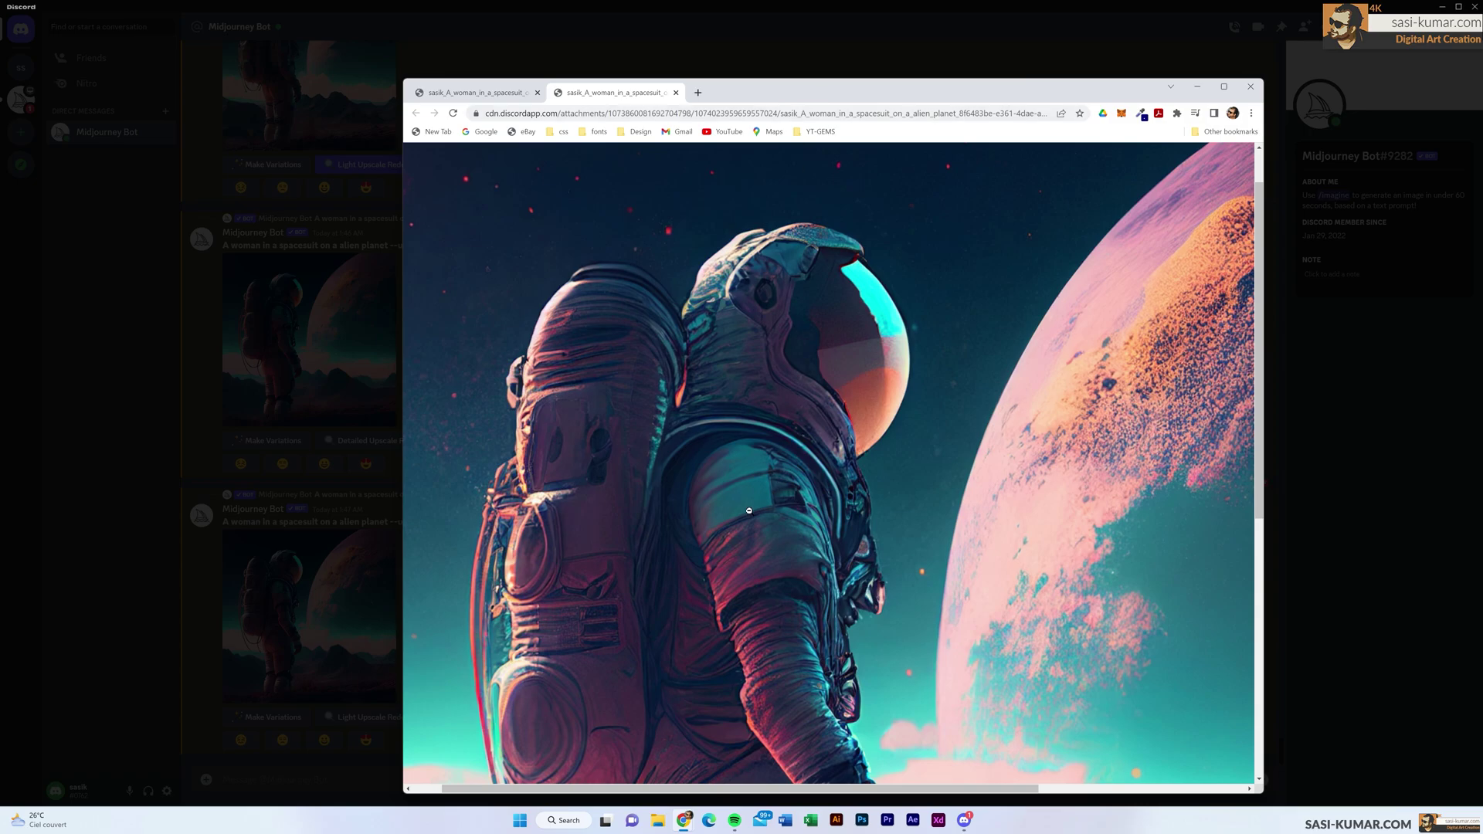
{"action": "left_click", "coordinate": [475, 92]}
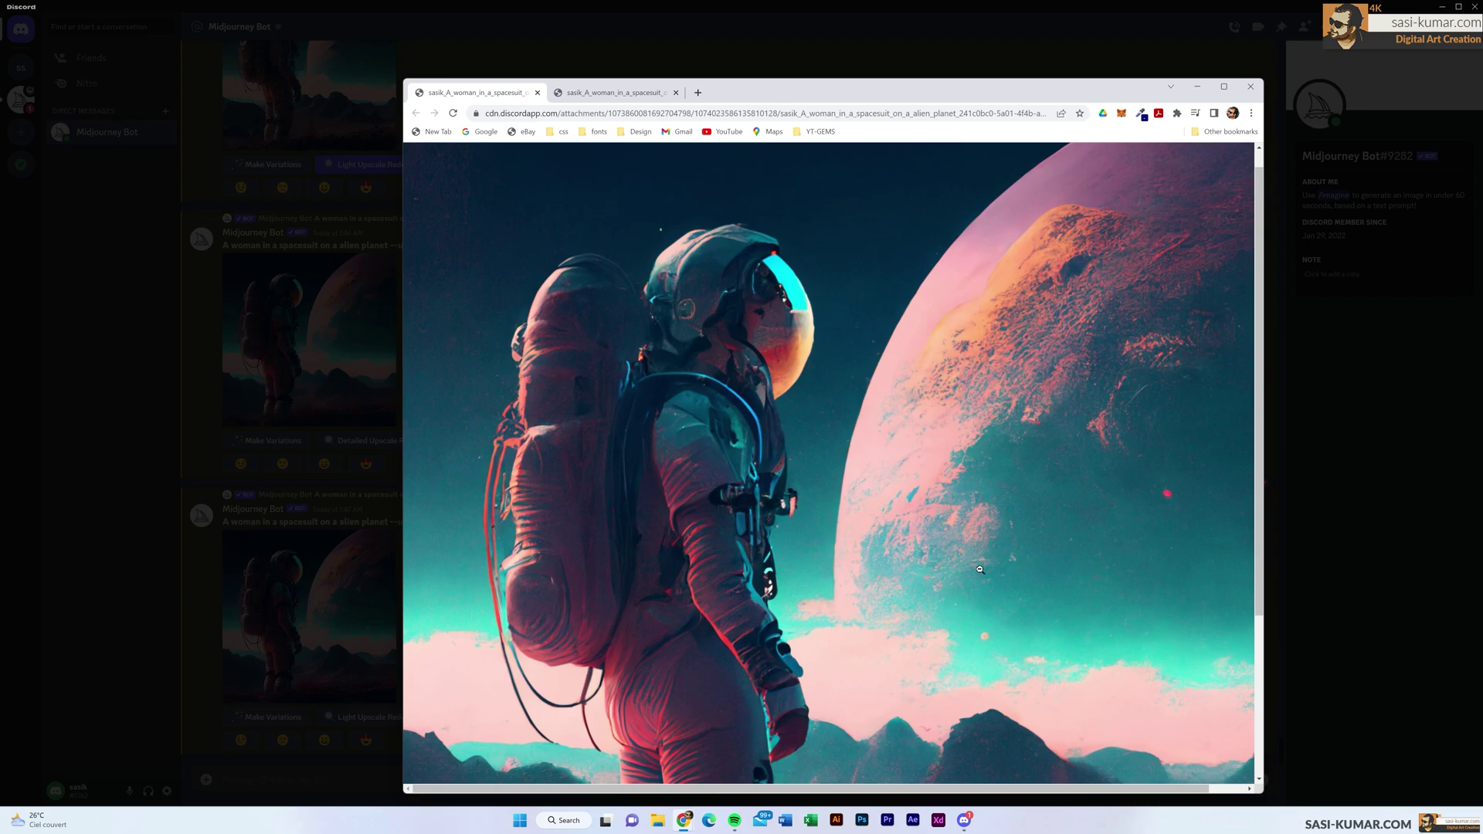
{"action": "left_click", "coordinate": [1251, 87]}
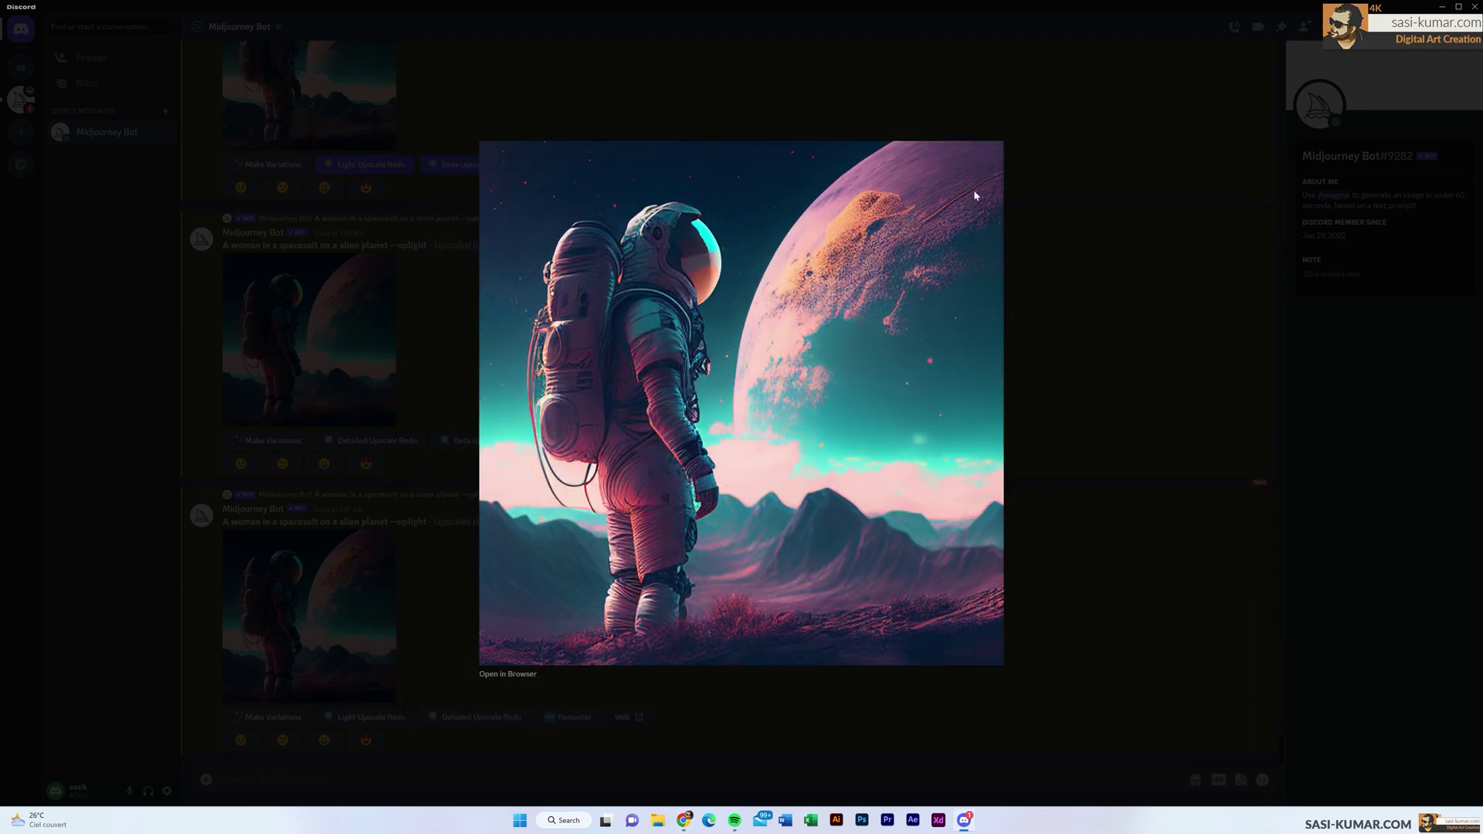
{"action": "left_click", "coordinate": [1066, 218]}
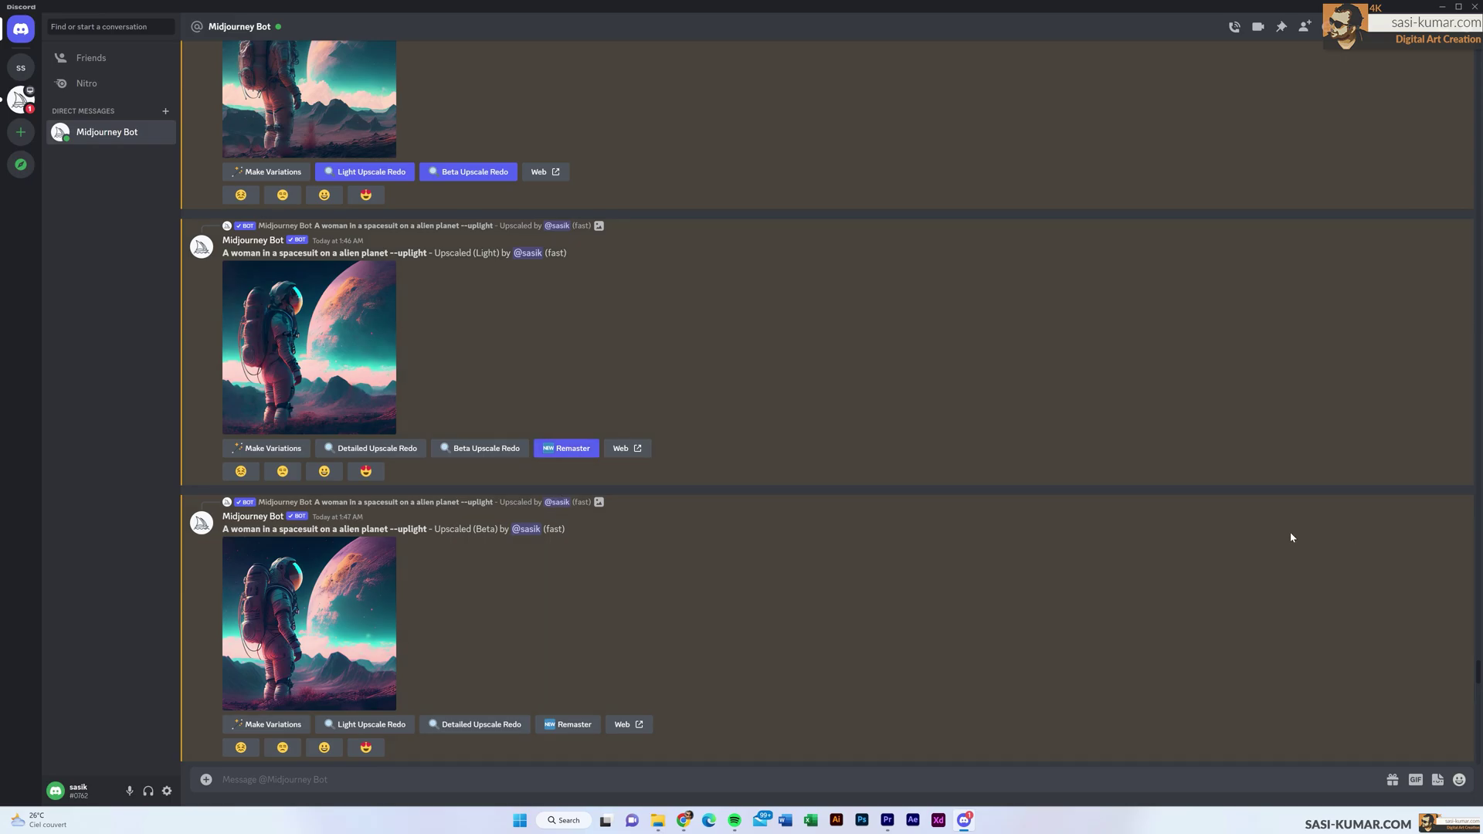
- Compare the two remastered astronaut images with the Light upscale they came from in enlarged previews
{"action": "scroll", "coordinate": [1480, 668], "scroll_direction": "down", "scroll_amount": 3}
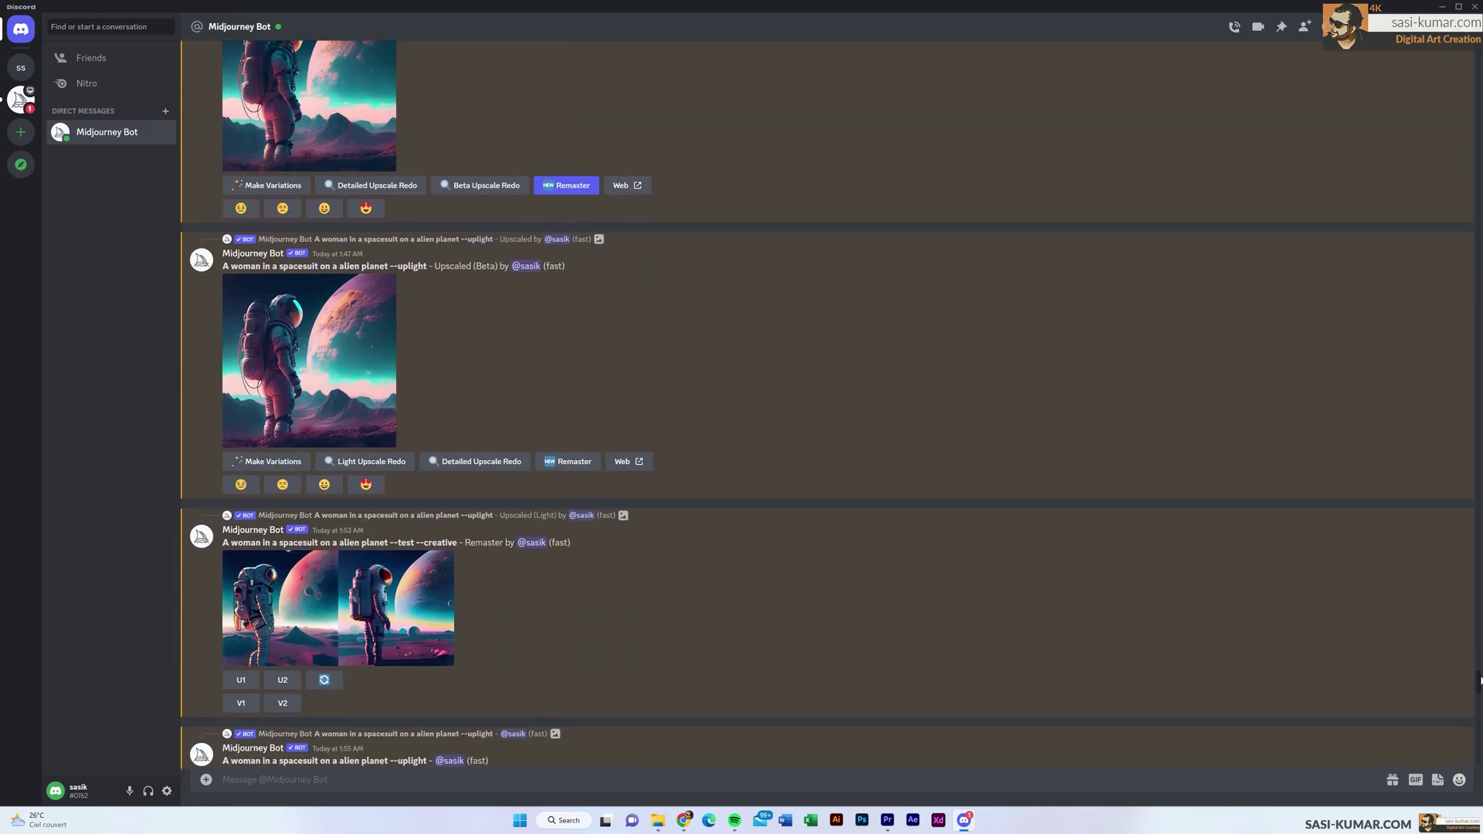
{"action": "scroll", "coordinate": [1479, 679], "scroll_direction": "up", "scroll_amount": 1}
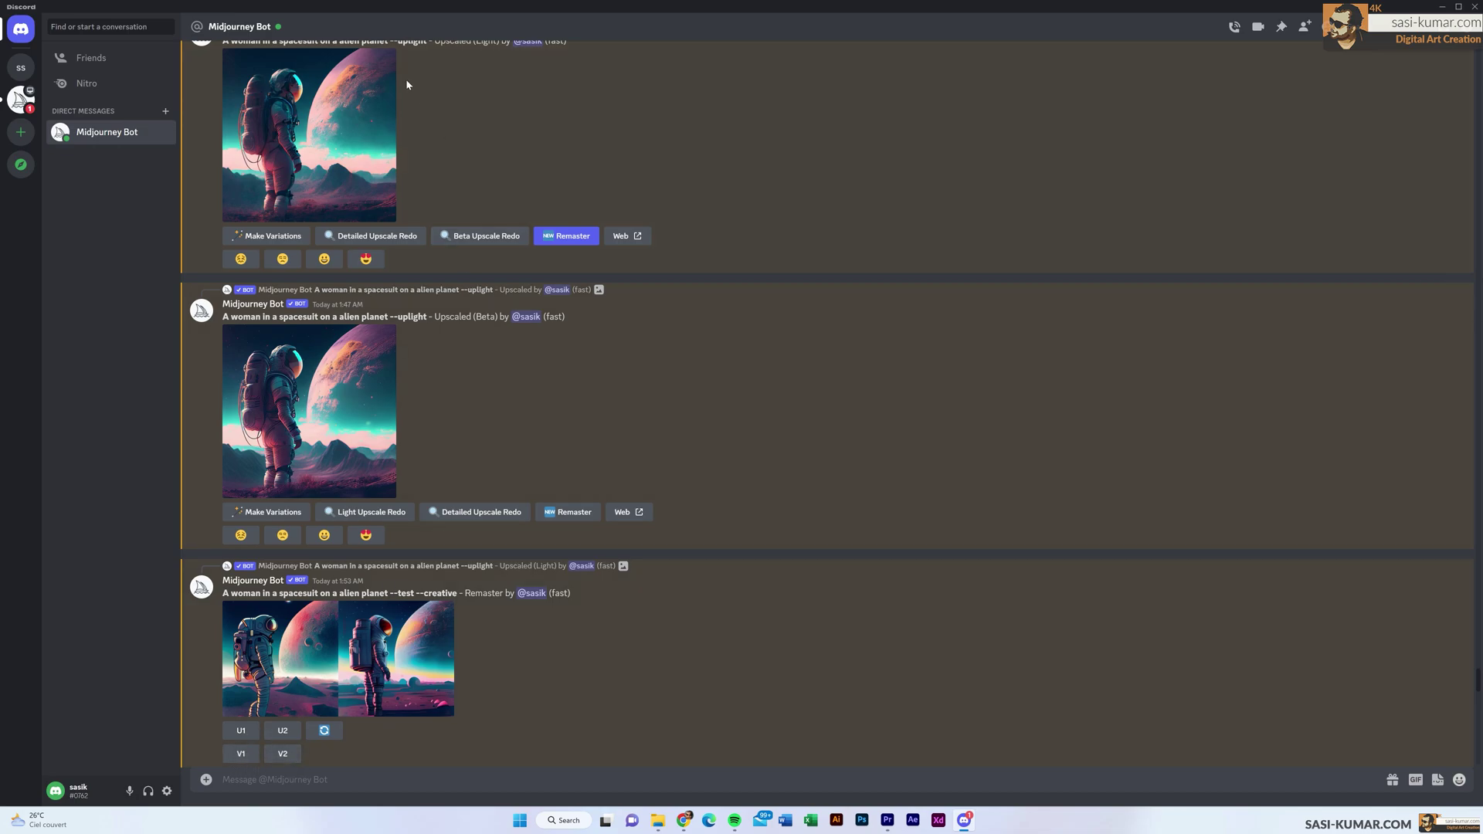
{"action": "left_click", "coordinate": [370, 638]}
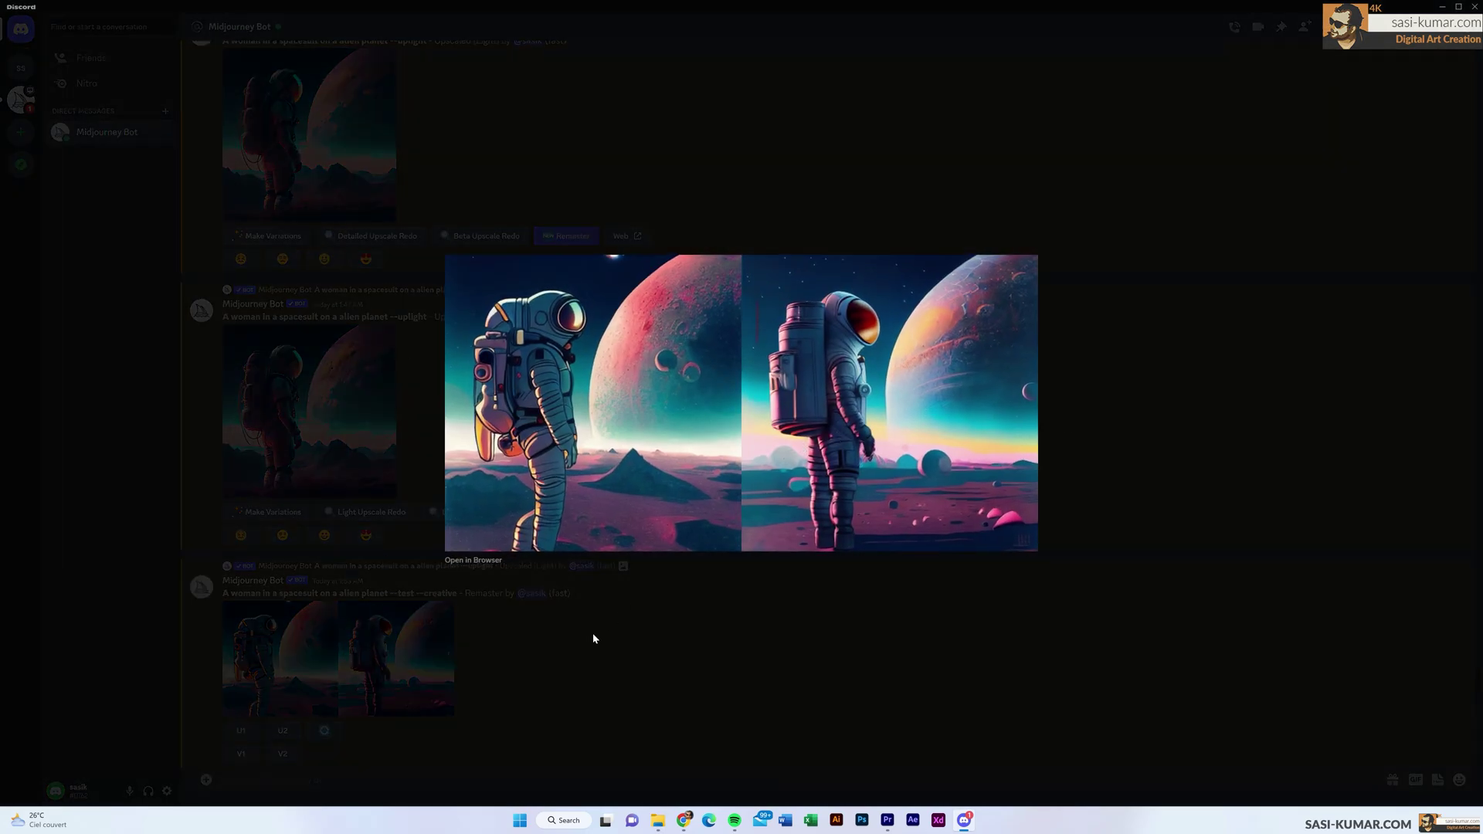
{"action": "left_click", "coordinate": [807, 610]}
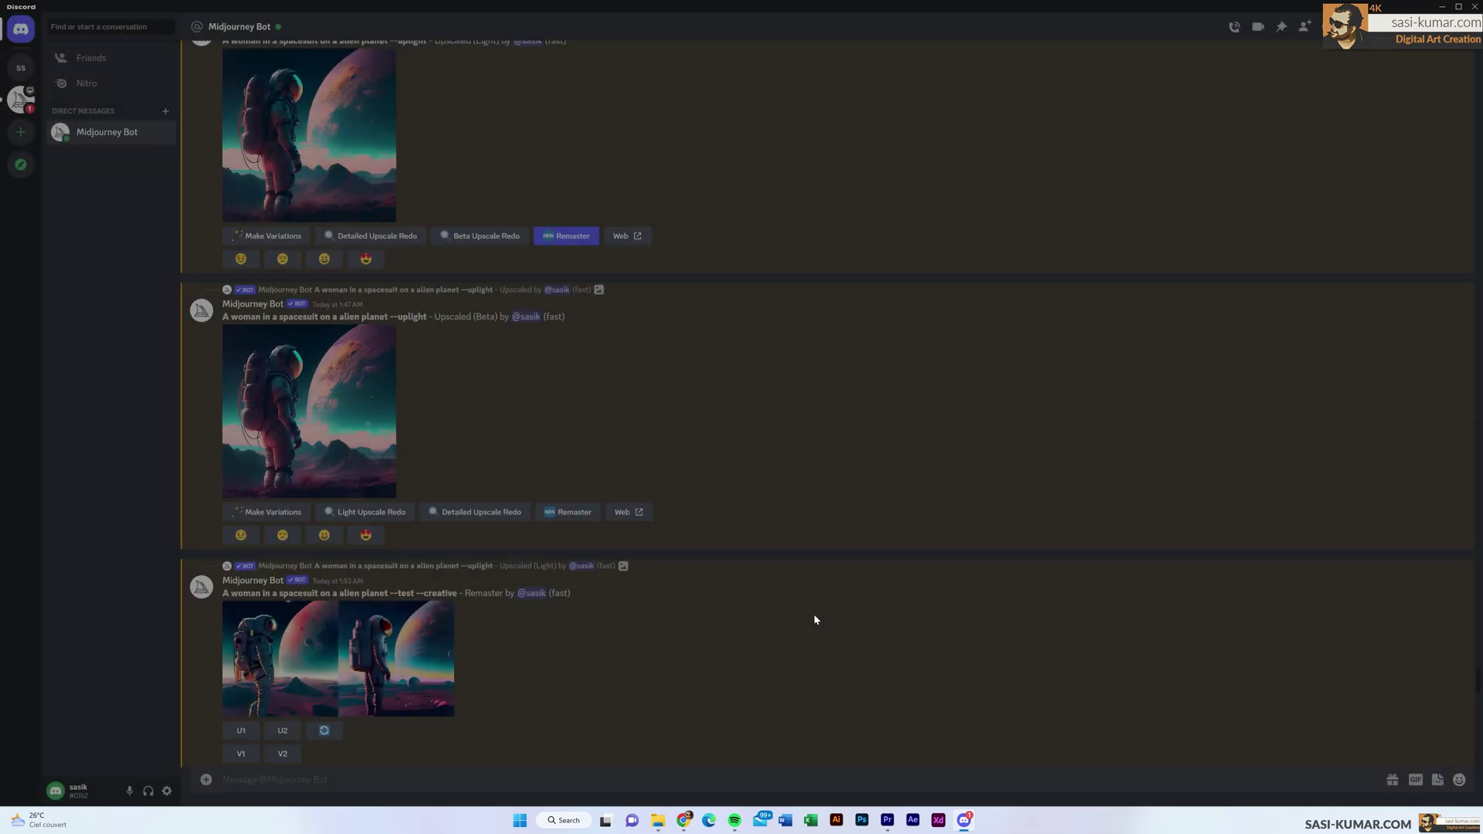
{"action": "left_click", "coordinate": [351, 167]}
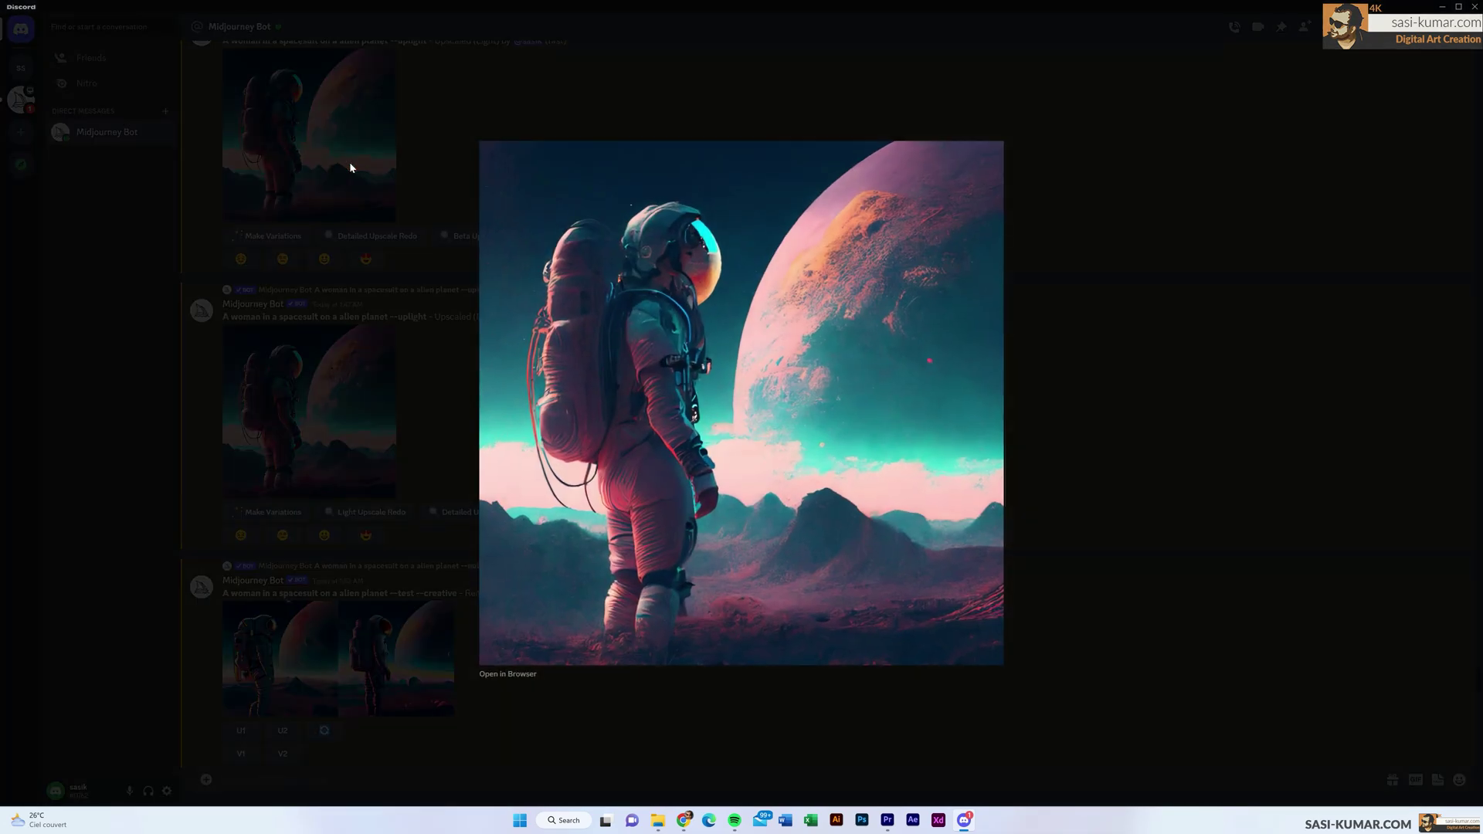
{"action": "left_click", "coordinate": [1196, 360]}
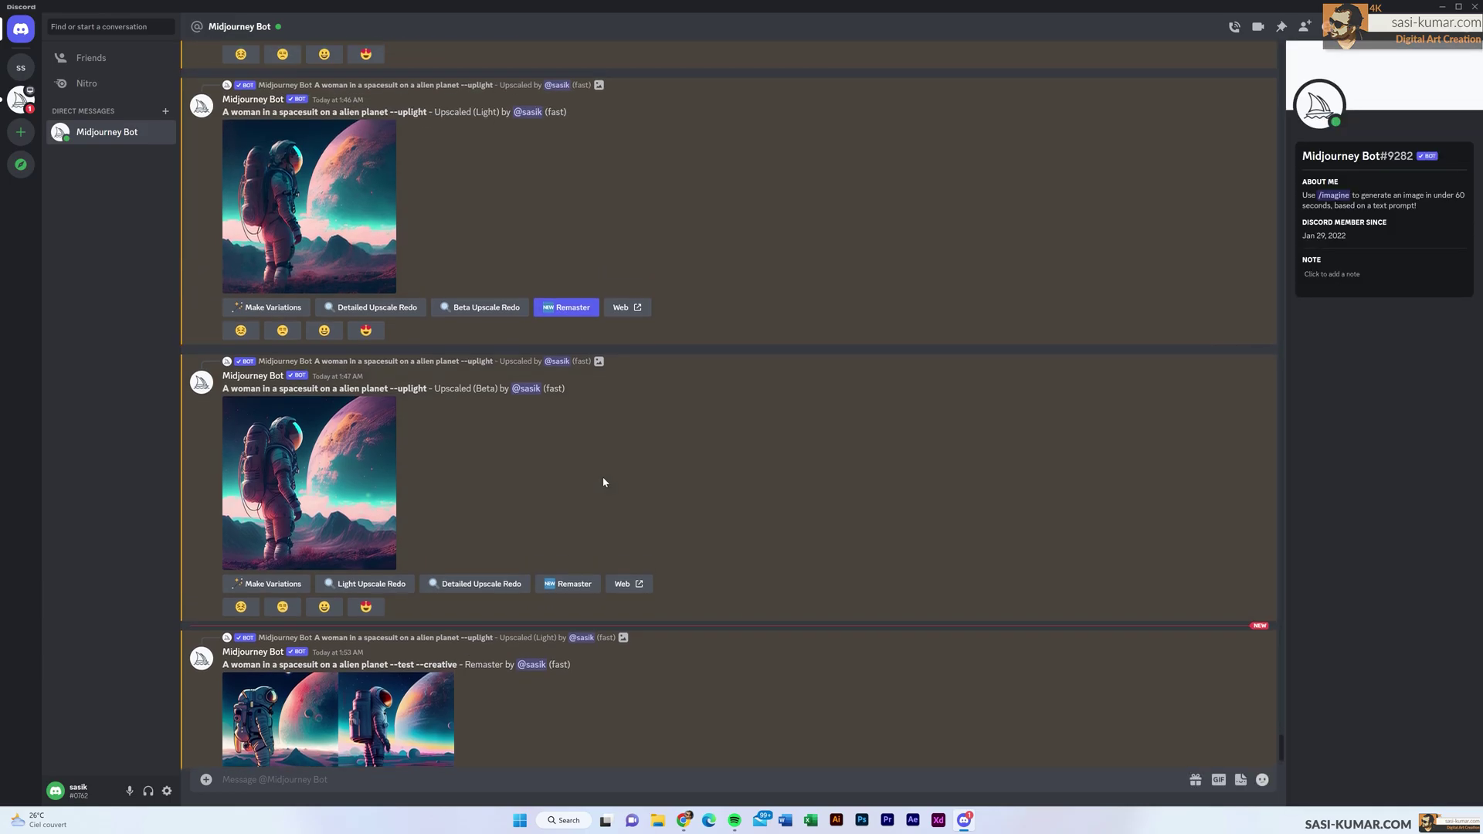
- Rerun the spacesuit prompt from its original four-image grid to generate a fresh set of images
{"action": "scroll", "coordinate": [603, 486], "scroll_direction": "up", "scroll_amount": 5}
{"action": "scroll", "coordinate": [598, 508], "scroll_direction": "up", "scroll_amount": 3}
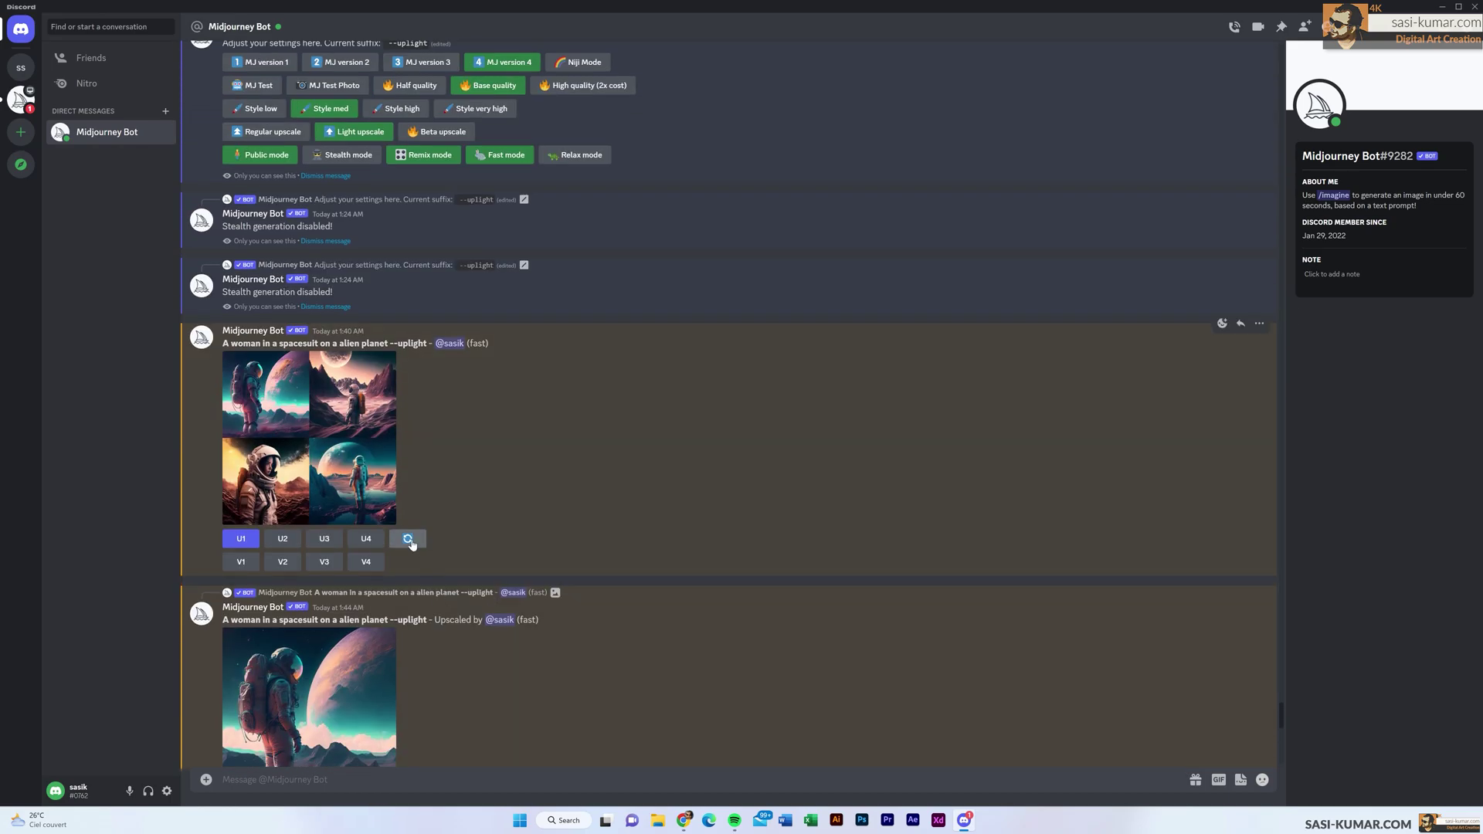
{"action": "scroll", "coordinate": [402, 553], "scroll_direction": "down", "scroll_amount": 2}
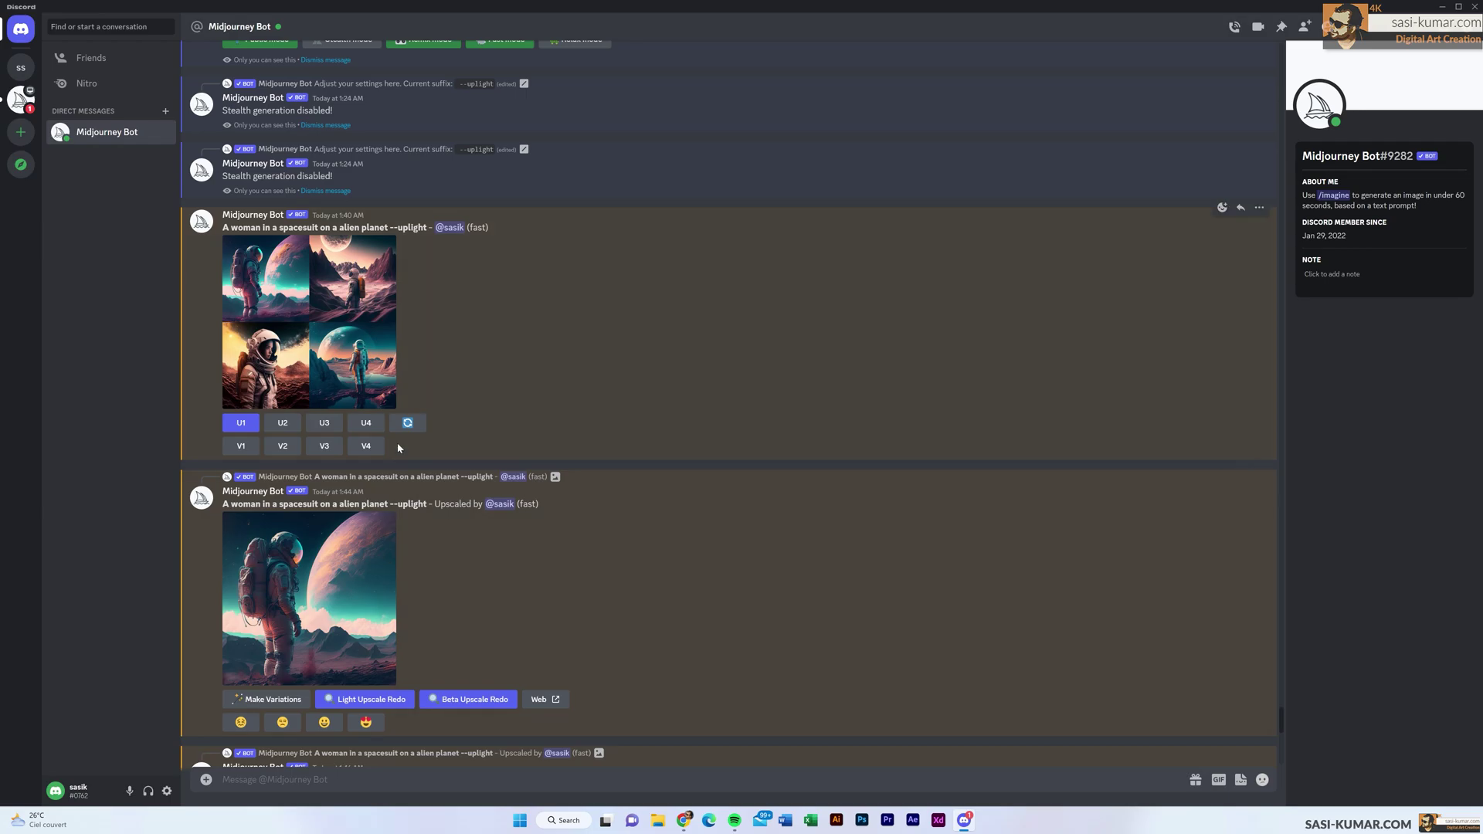
{"action": "scroll", "coordinate": [456, 632], "scroll_direction": "down", "scroll_amount": 10}
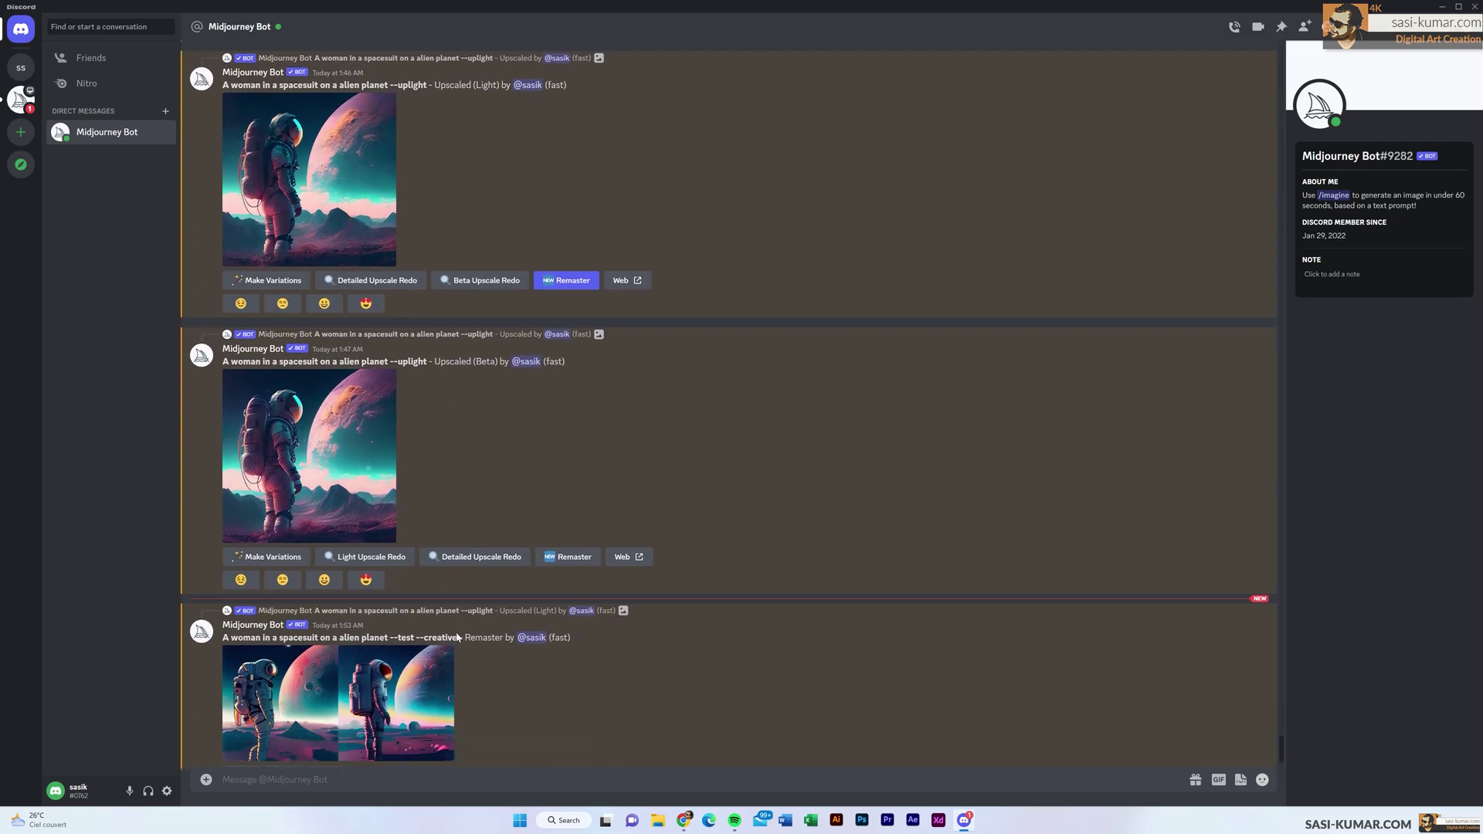
{"action": "scroll", "coordinate": [428, 392], "scroll_direction": "up", "scroll_amount": 10}
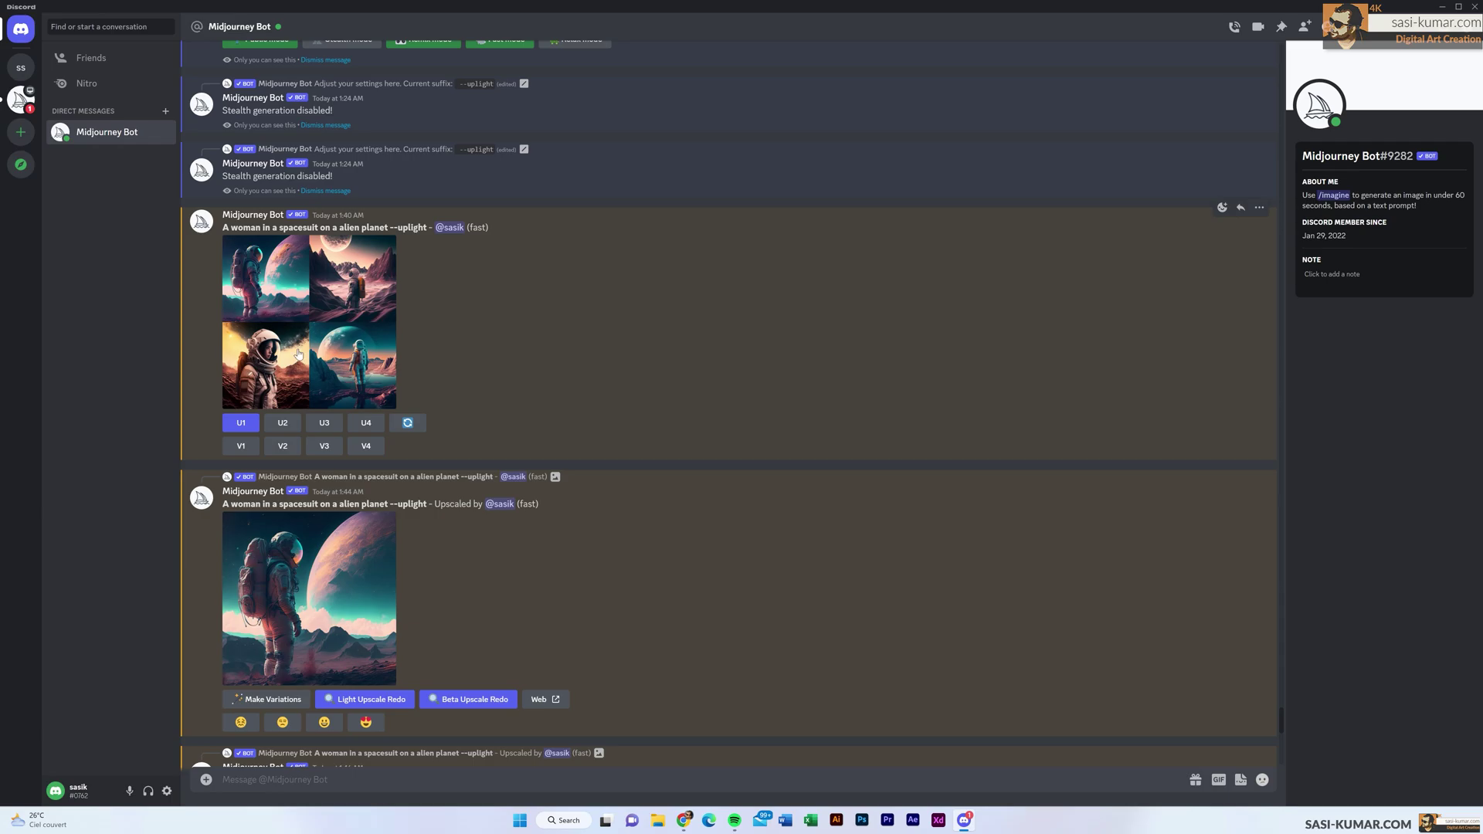
{"action": "left_click", "coordinate": [415, 430]}
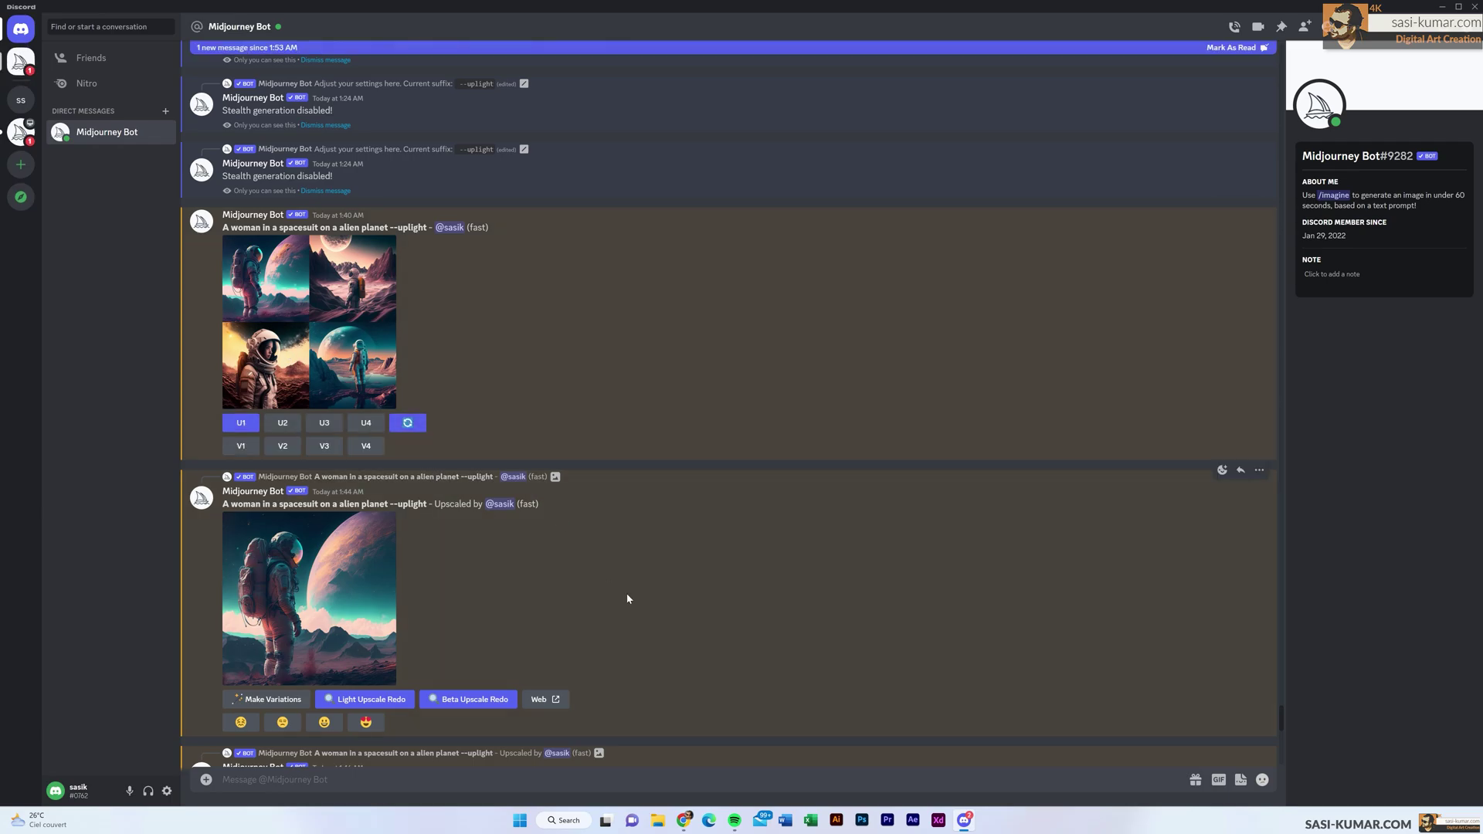
- Compare the newly generated spacesuit grid with the original four-image grid in enlarged previews
{"action": "scroll", "coordinate": [629, 672], "scroll_direction": "down", "scroll_amount": 15}
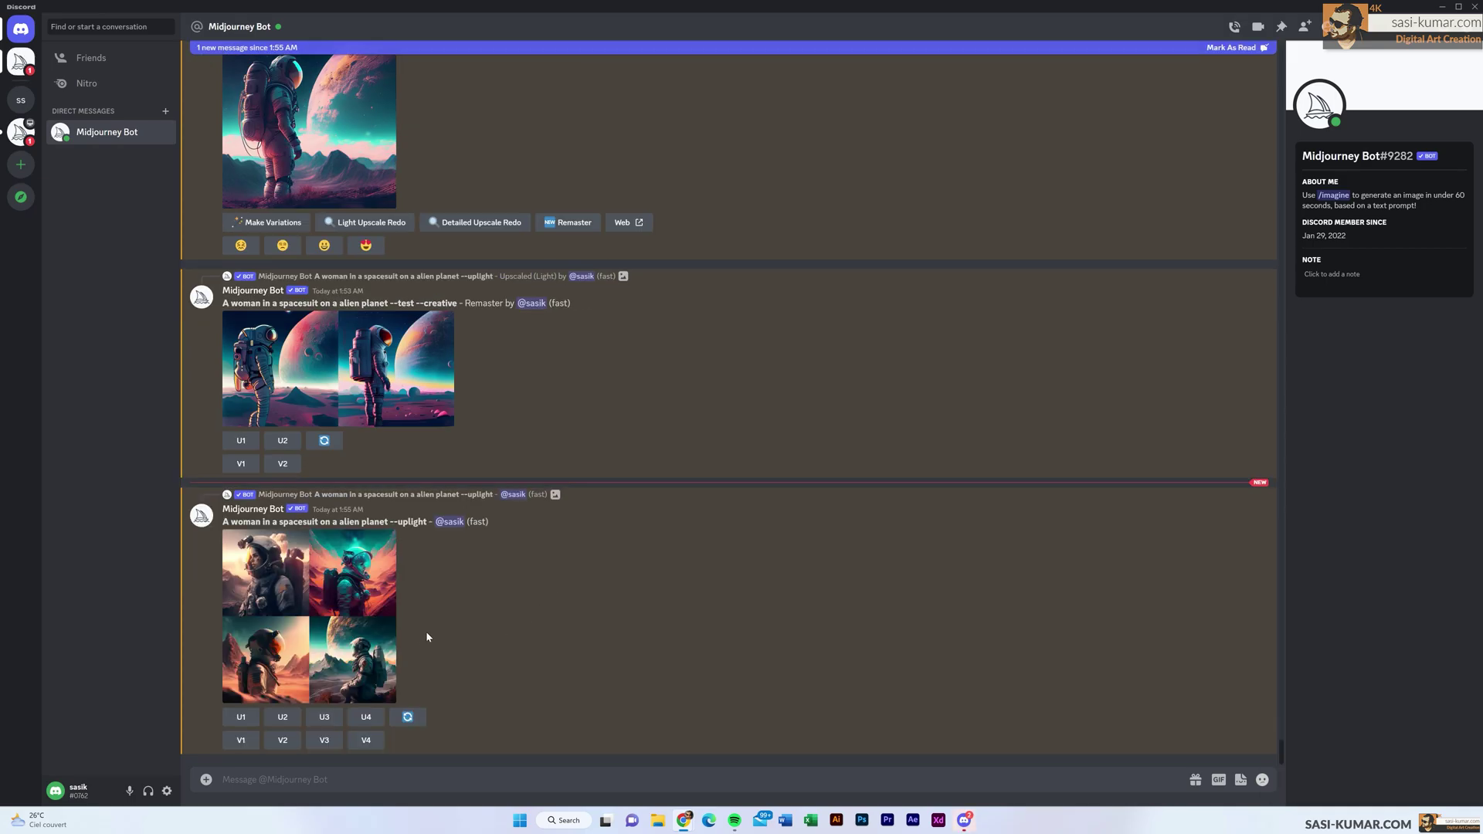
{"action": "left_click", "coordinate": [337, 608]}
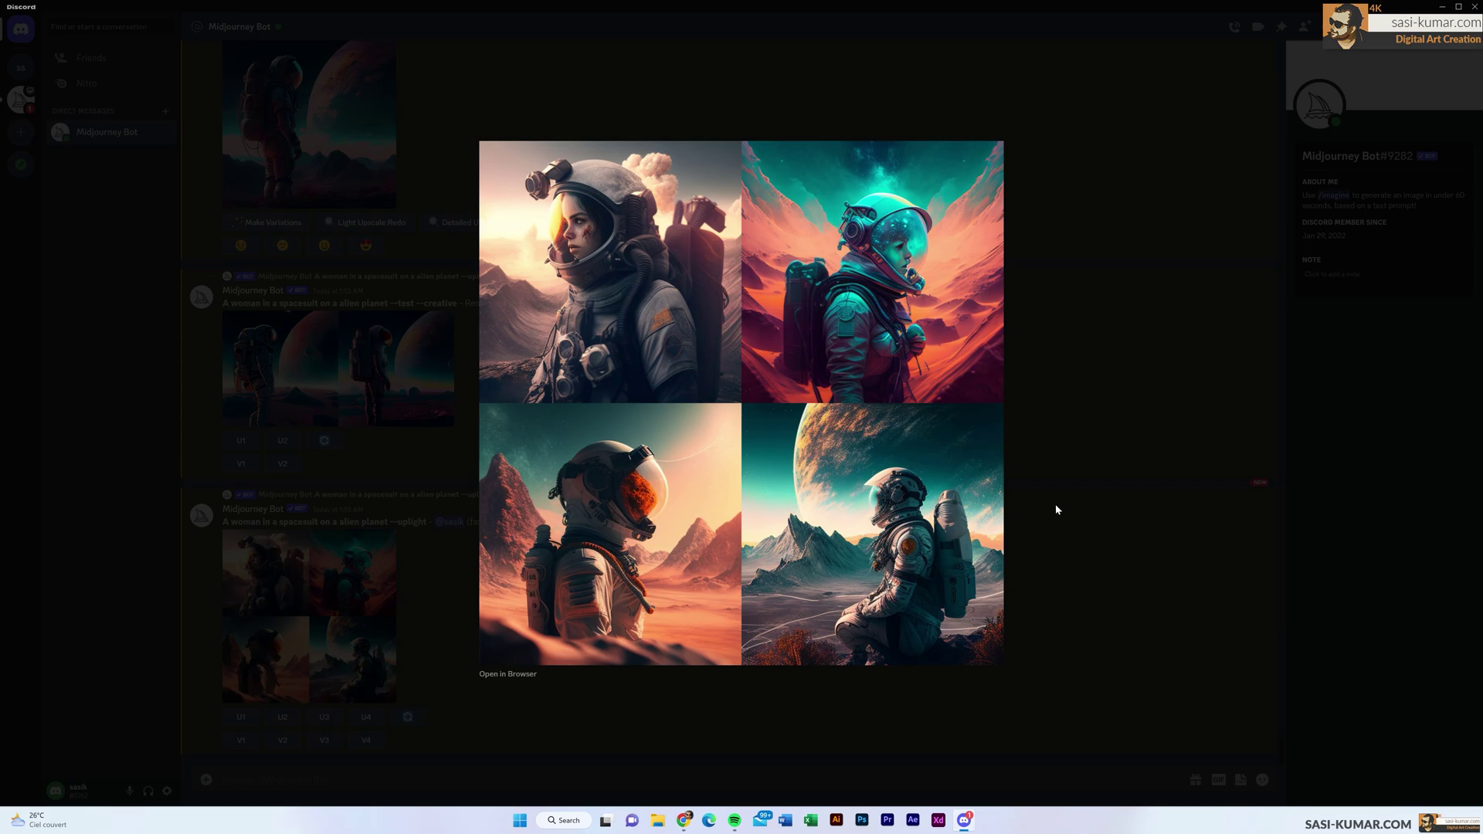
{"action": "left_click", "coordinate": [1103, 503]}
{"action": "scroll", "coordinate": [413, 513], "scroll_direction": "up", "scroll_amount": 5}
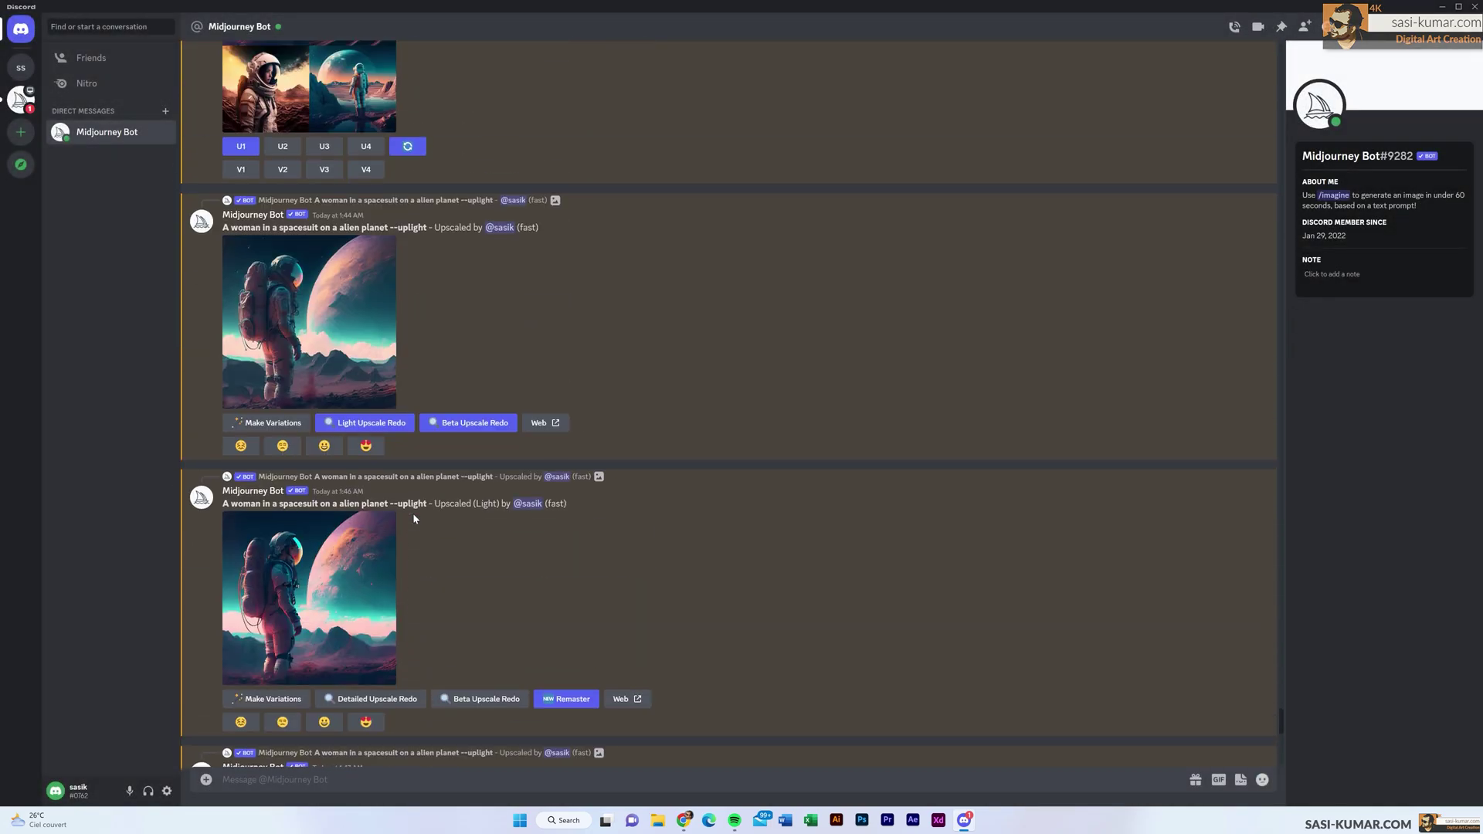
{"action": "left_click", "coordinate": [341, 270]}
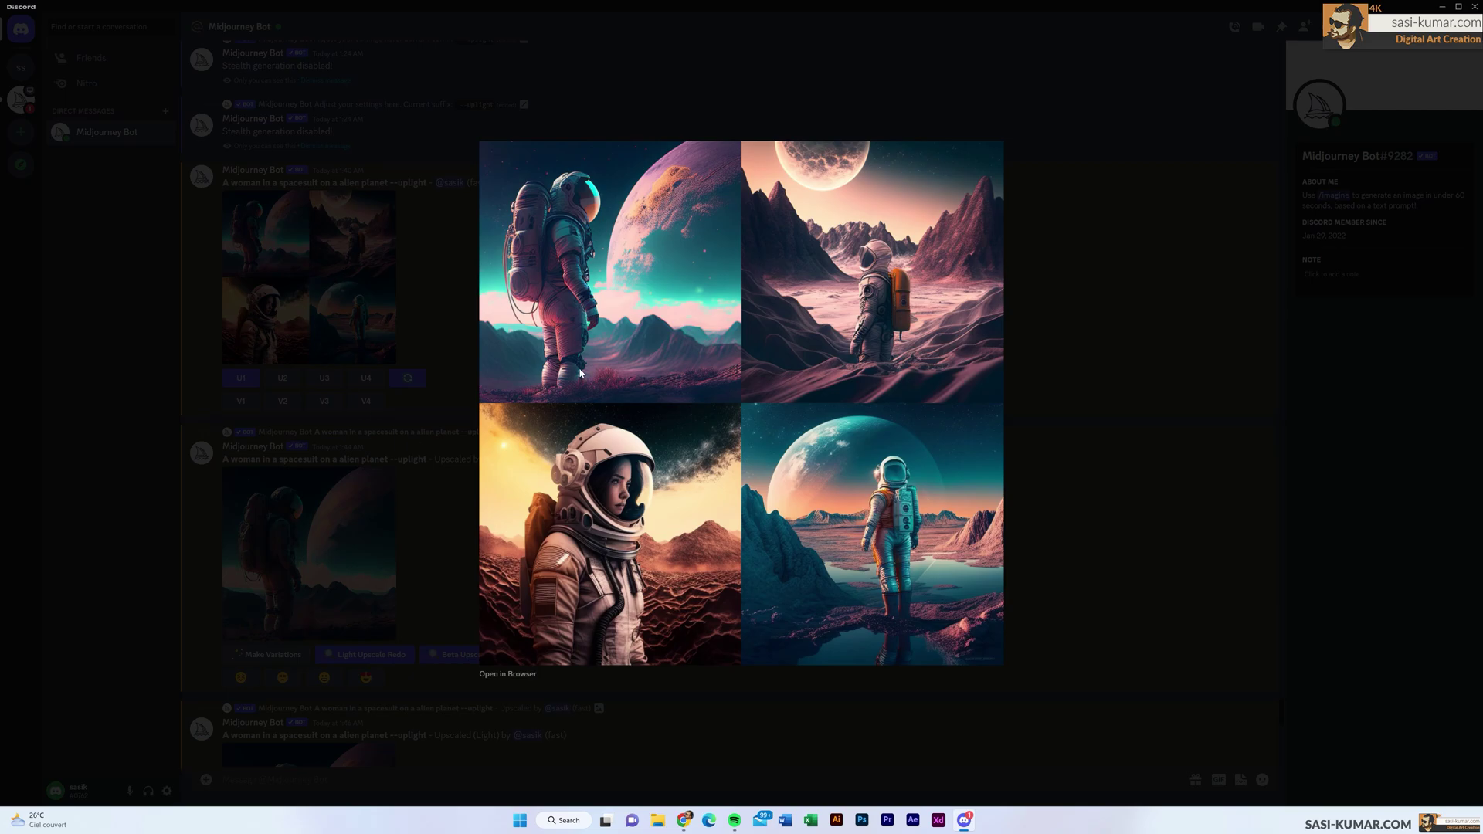
{"action": "left_click", "coordinate": [1077, 545]}
{"action": "scroll", "coordinate": [1031, 567], "scroll_direction": "down", "scroll_amount": 10}
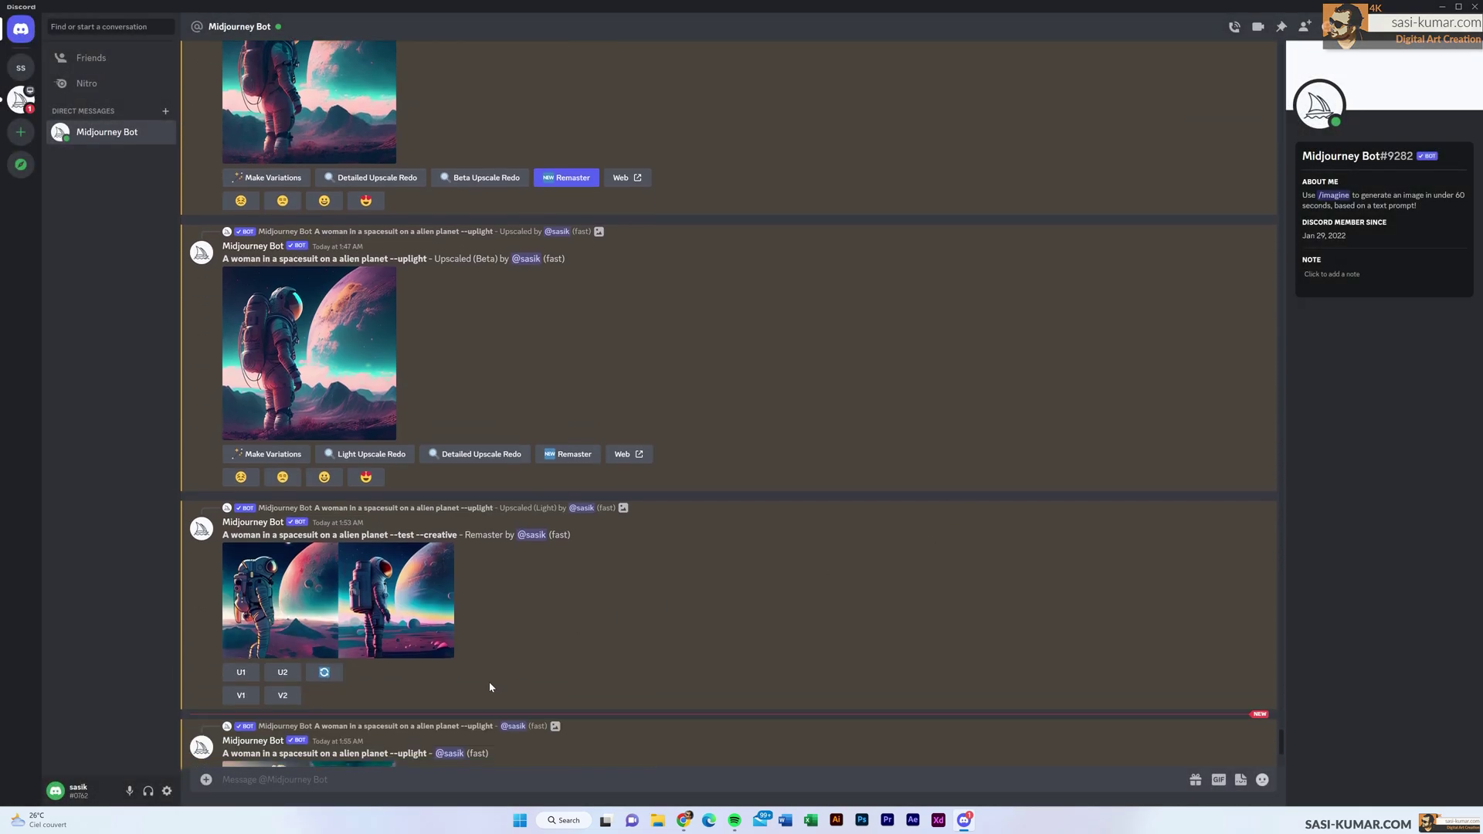
- View the rerolled spacesuit grid enlarged, and review the original grid and its upscales in the conversation history
{"action": "scroll", "coordinate": [504, 686], "scroll_direction": "down", "scroll_amount": 5}
{"action": "left_click", "coordinate": [345, 619]}
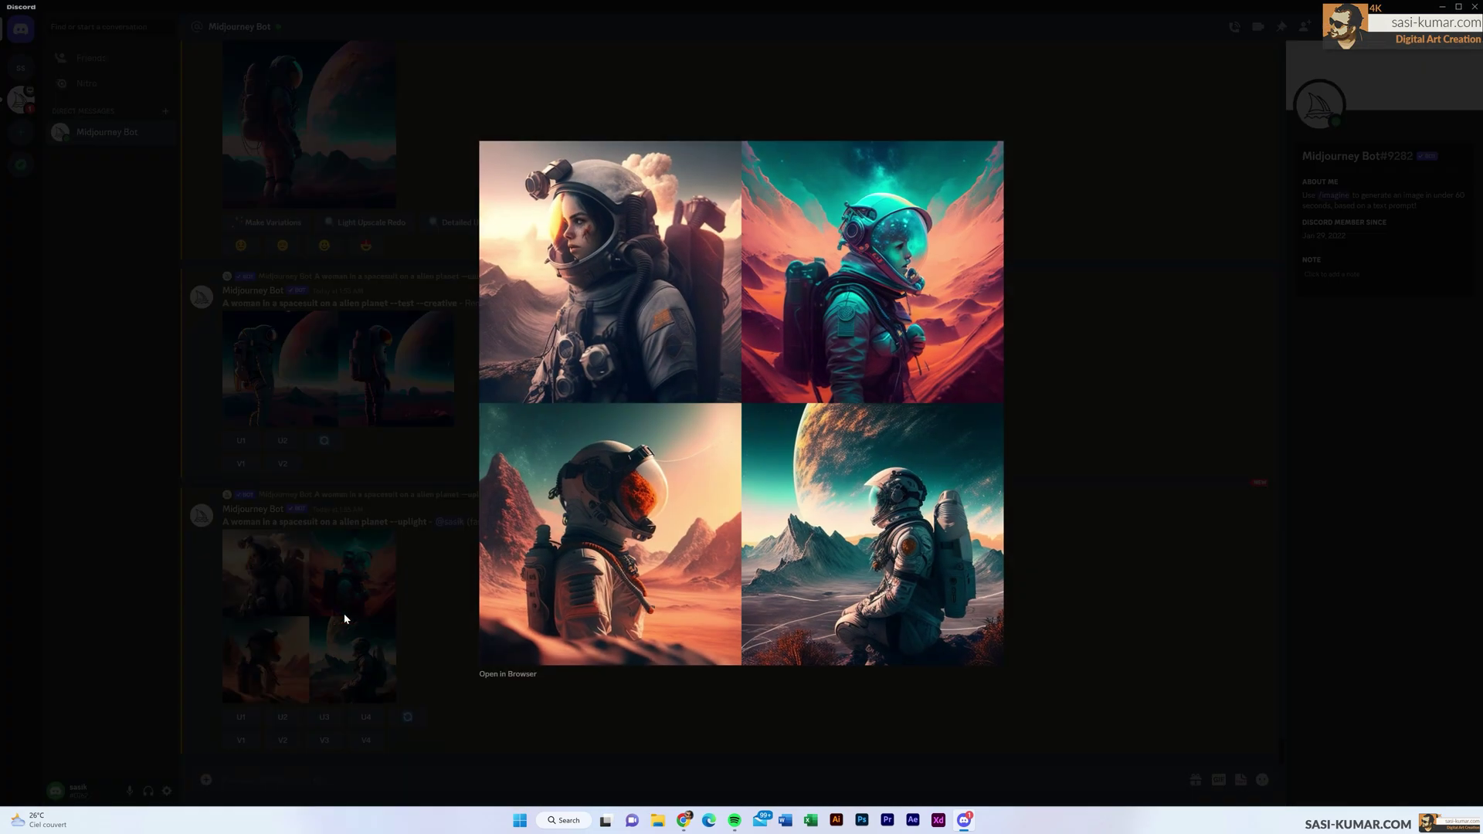
{"action": "left_click", "coordinate": [1138, 371]}
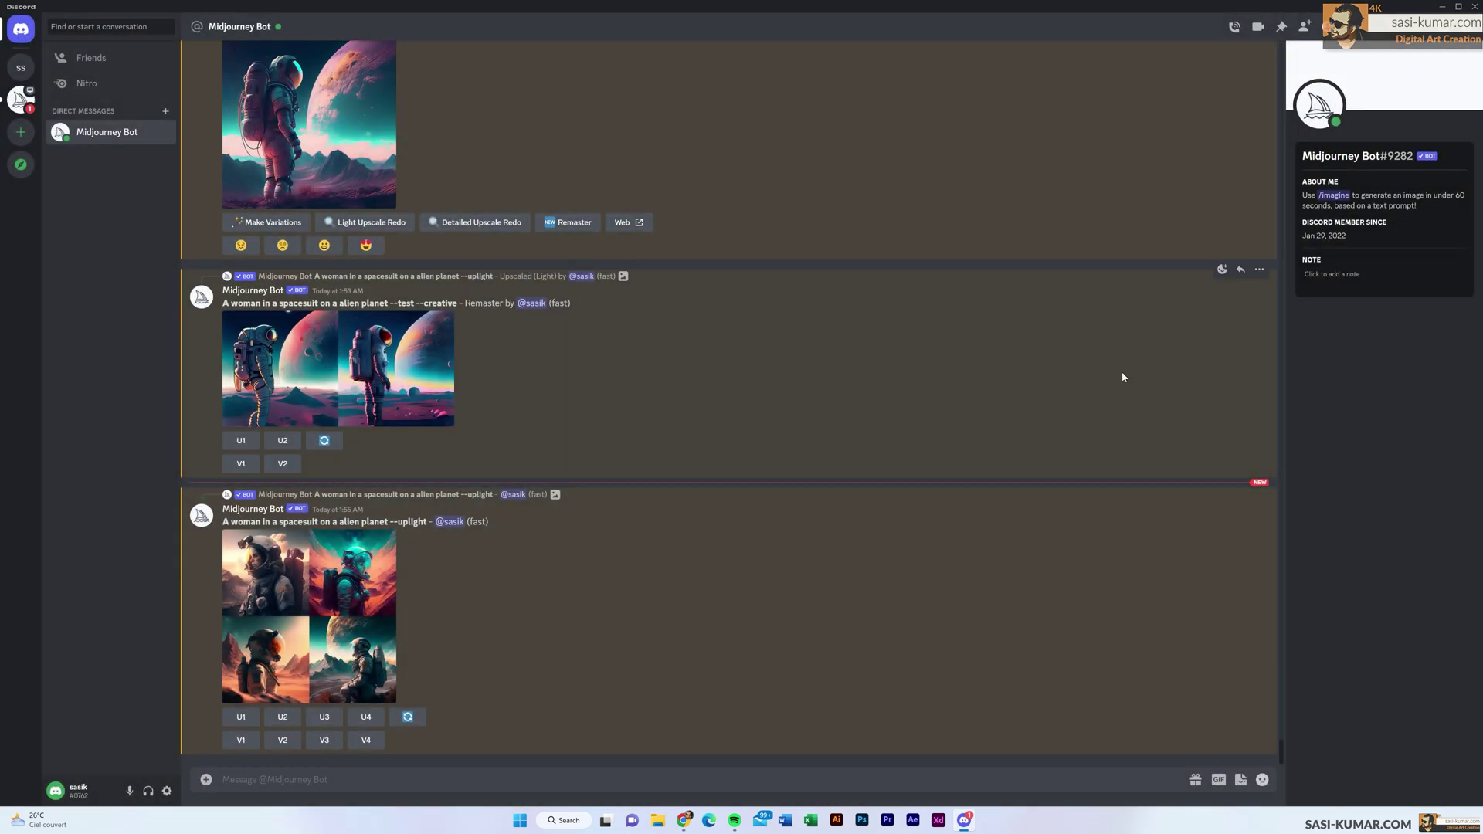
{"action": "scroll", "coordinate": [775, 491], "scroll_direction": "down", "scroll_amount": 5}
{"action": "scroll", "coordinate": [420, 377], "scroll_direction": "up", "scroll_amount": 5}
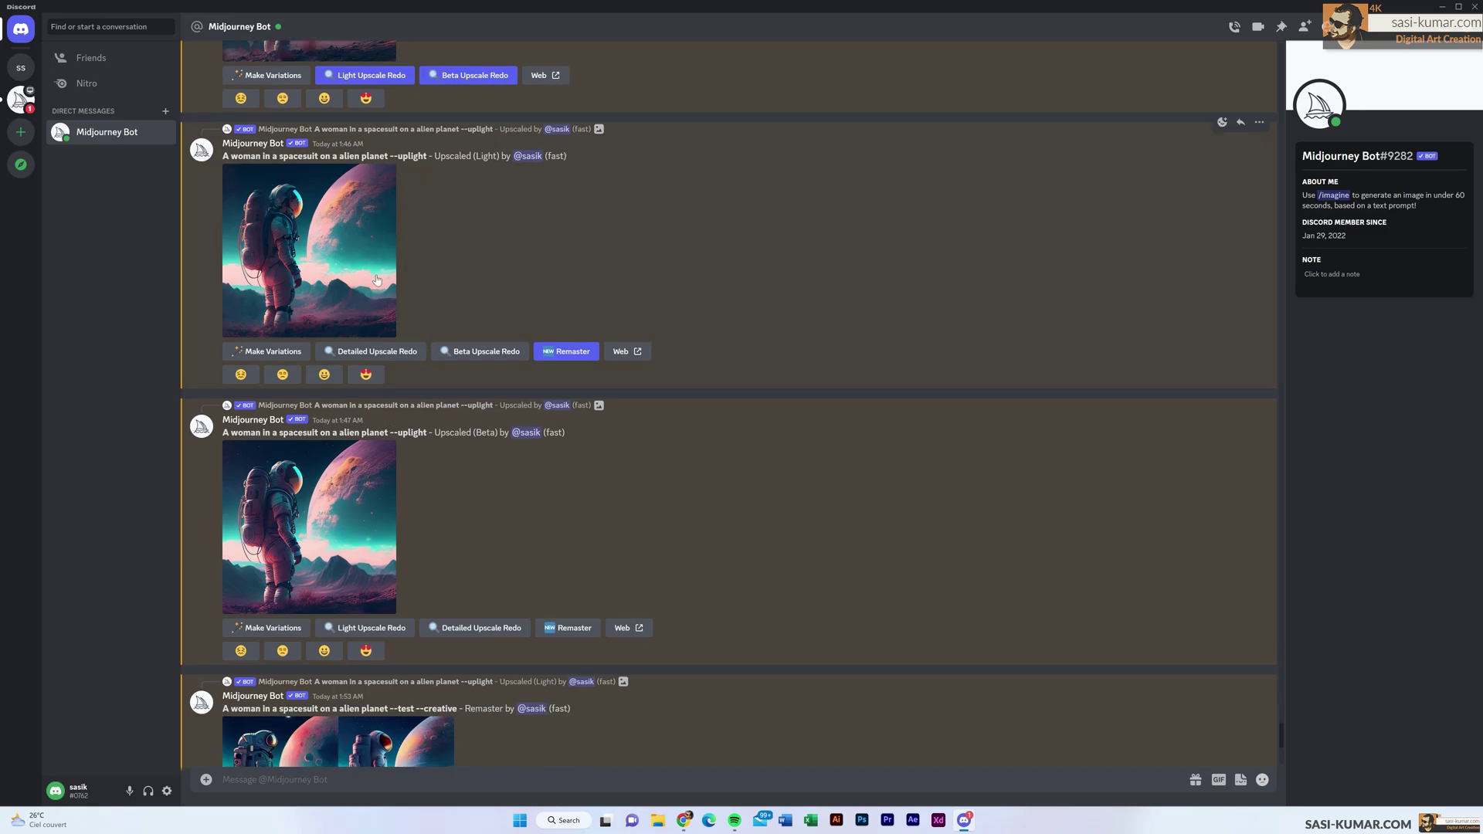
{"action": "scroll", "coordinate": [328, 308], "scroll_direction": "up", "scroll_amount": 1}
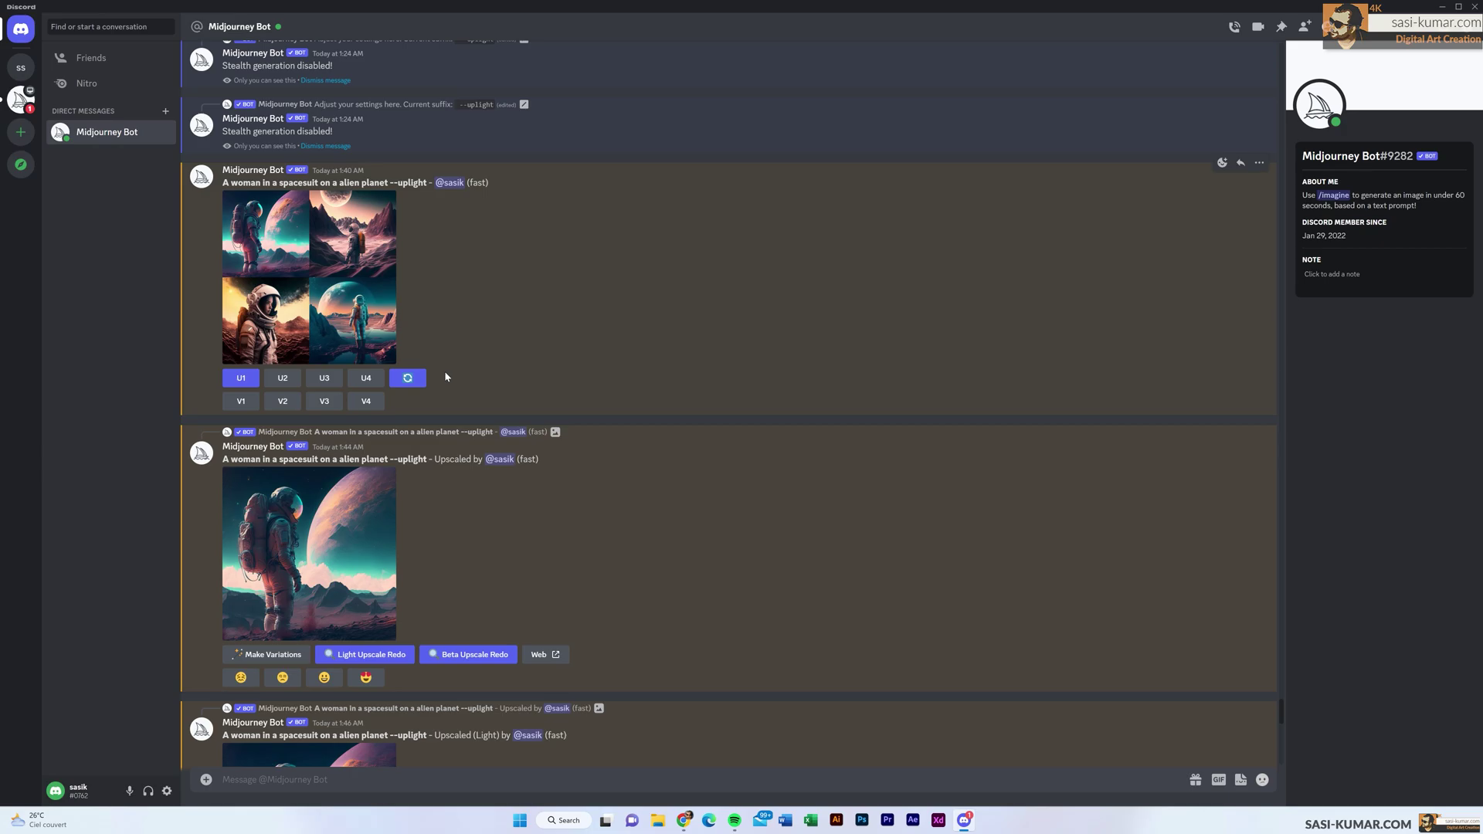
{"action": "scroll", "coordinate": [641, 522], "scroll_direction": "down", "scroll_amount": 10}
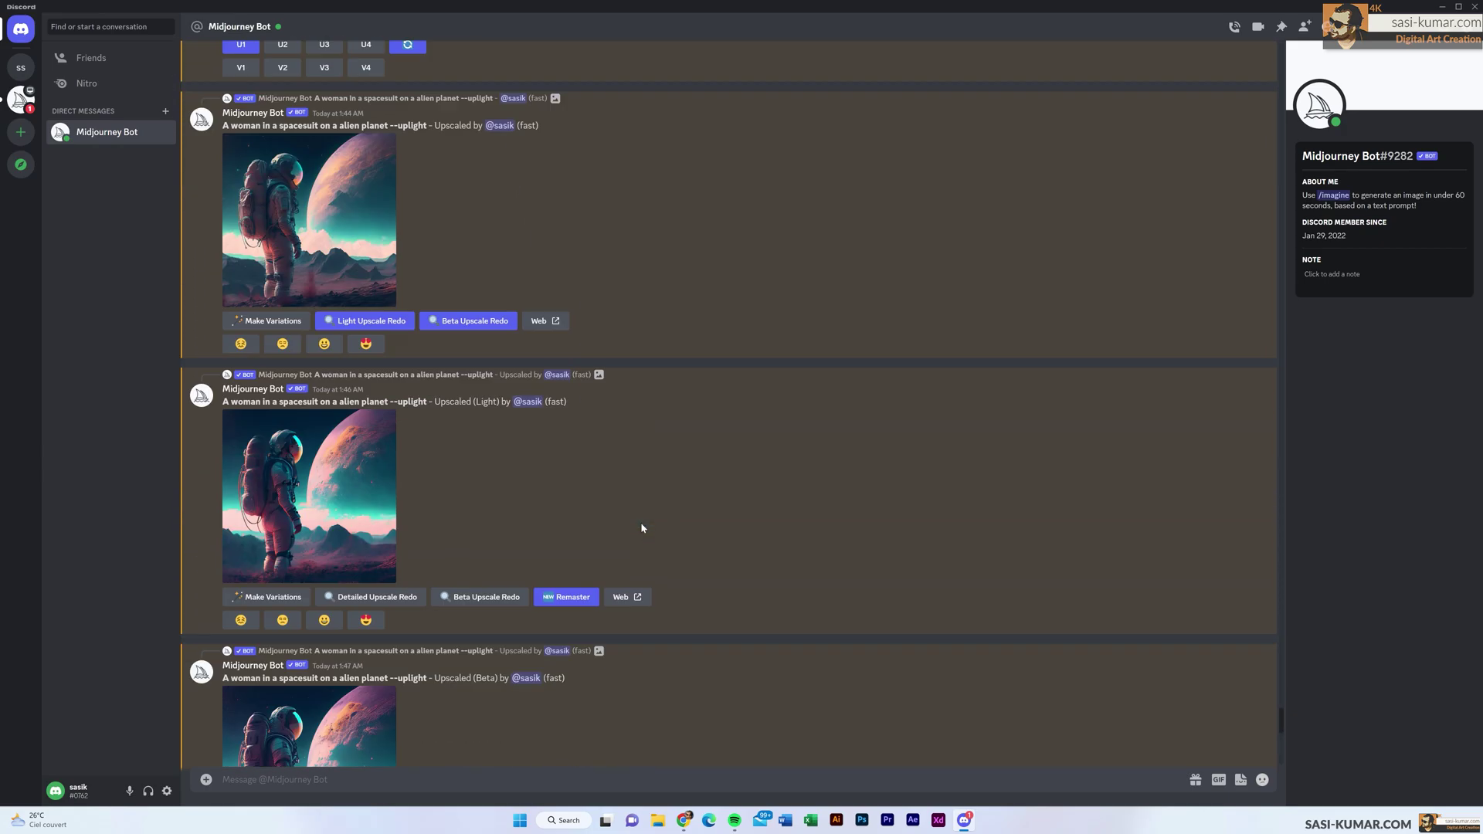
{"action": "scroll", "coordinate": [642, 523], "scroll_direction": "down", "scroll_amount": 3}
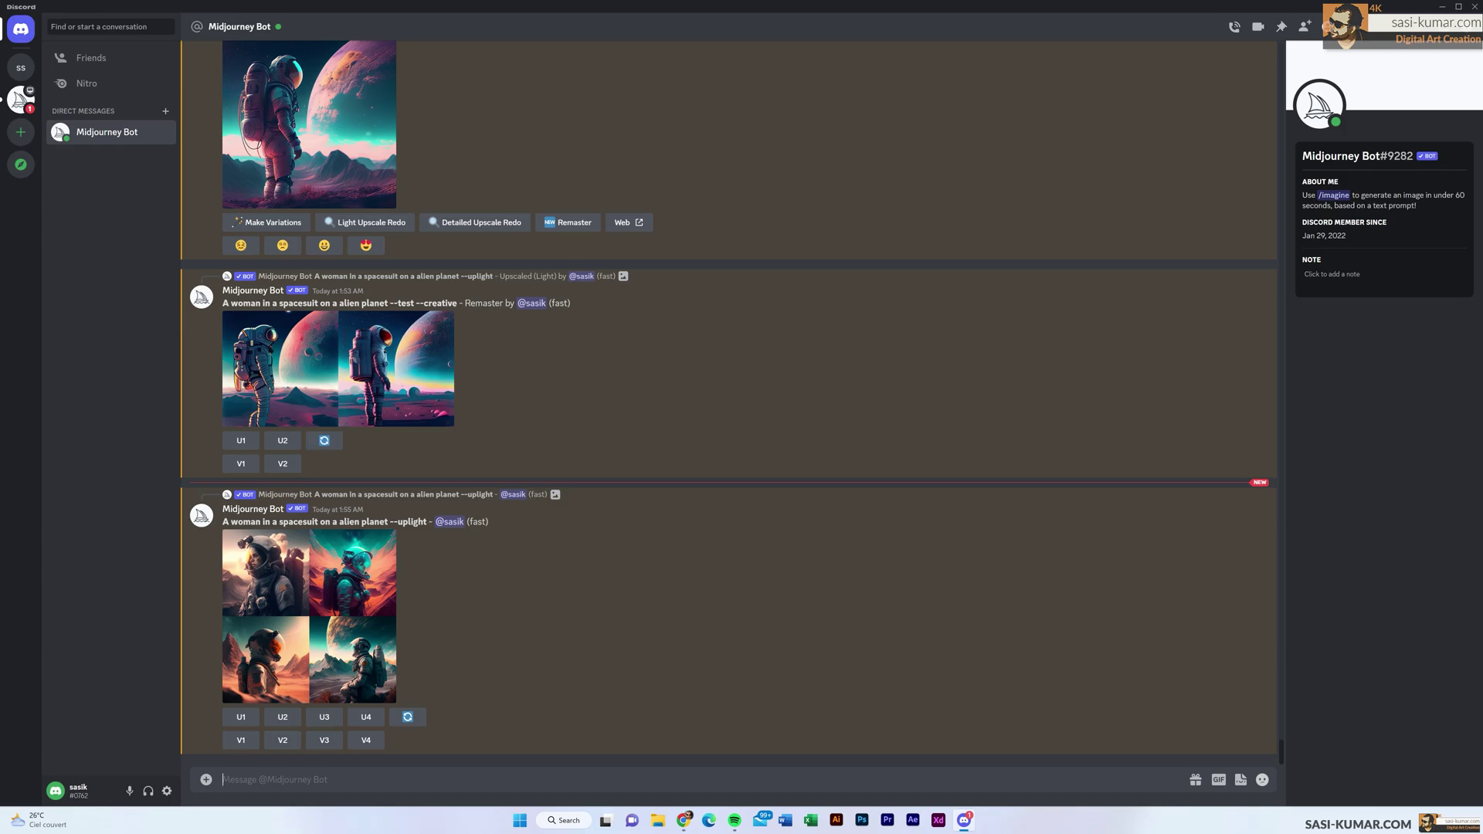
- Send the /settings command to the Midjourney Bot to bring up the personal generation settings
{"action": "type", "text": "/"}
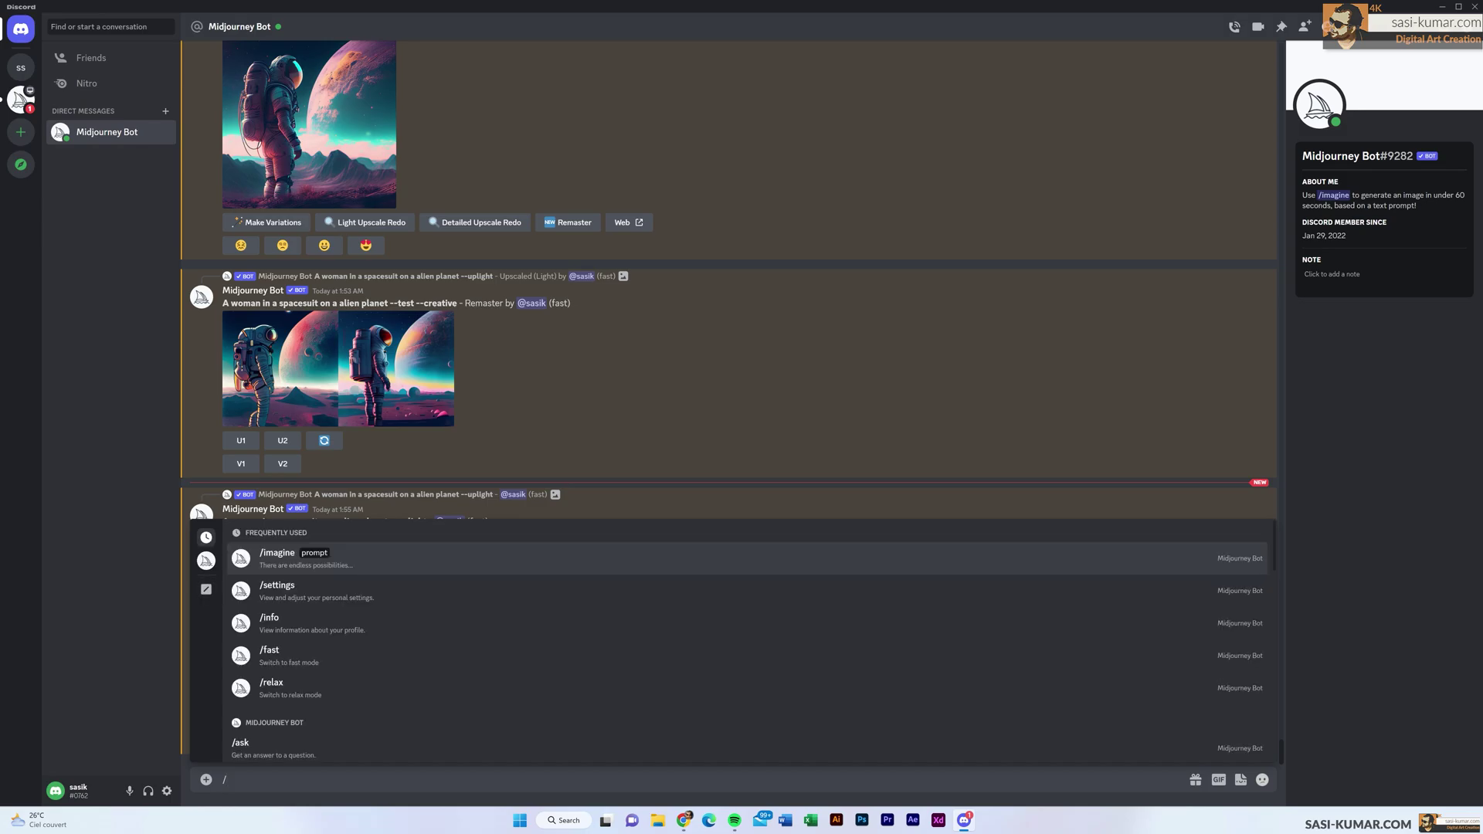
{"action": "left_click", "coordinate": [293, 600]}
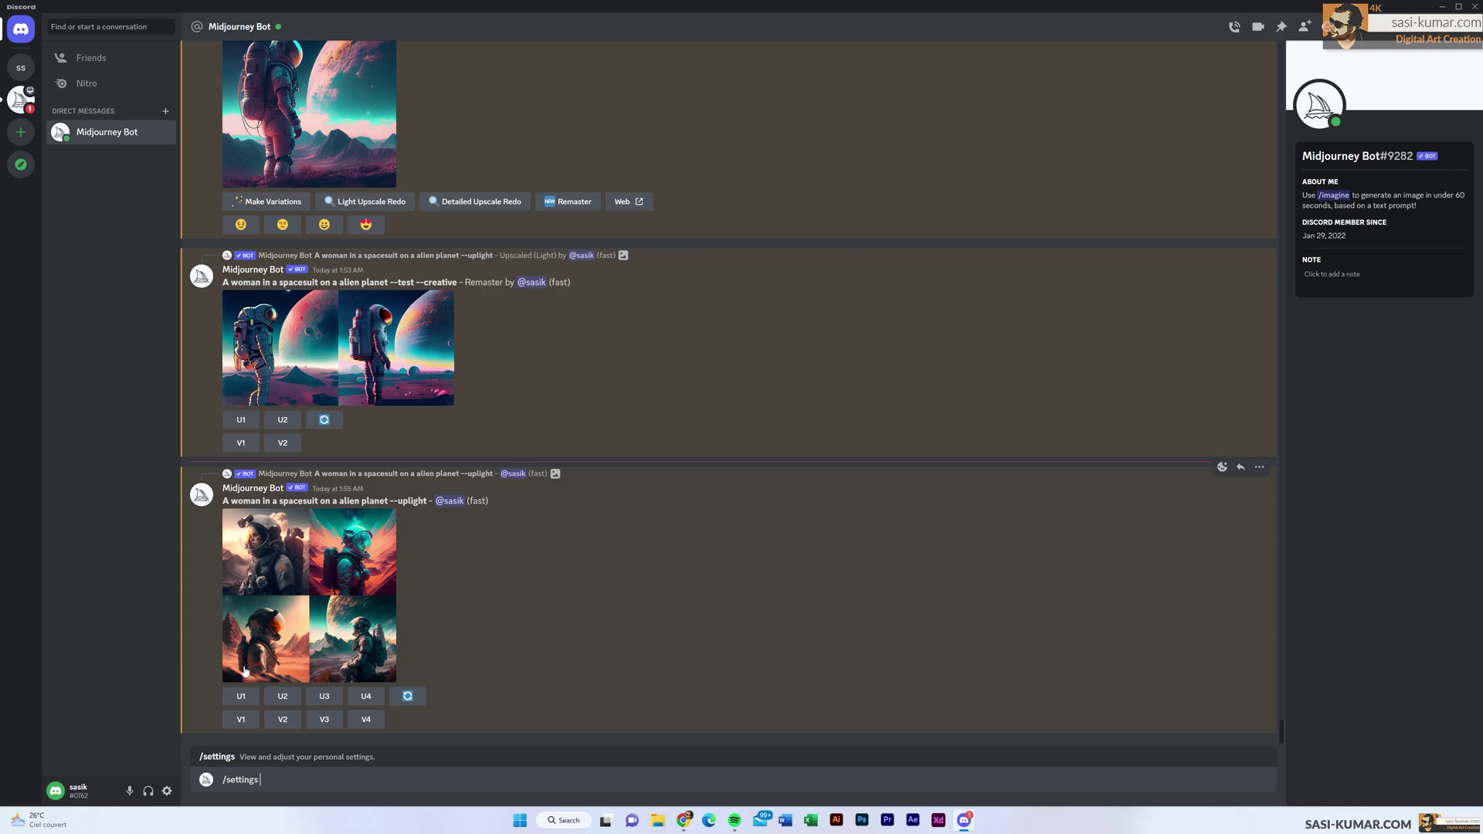
{"action": "key", "text": "Return"}
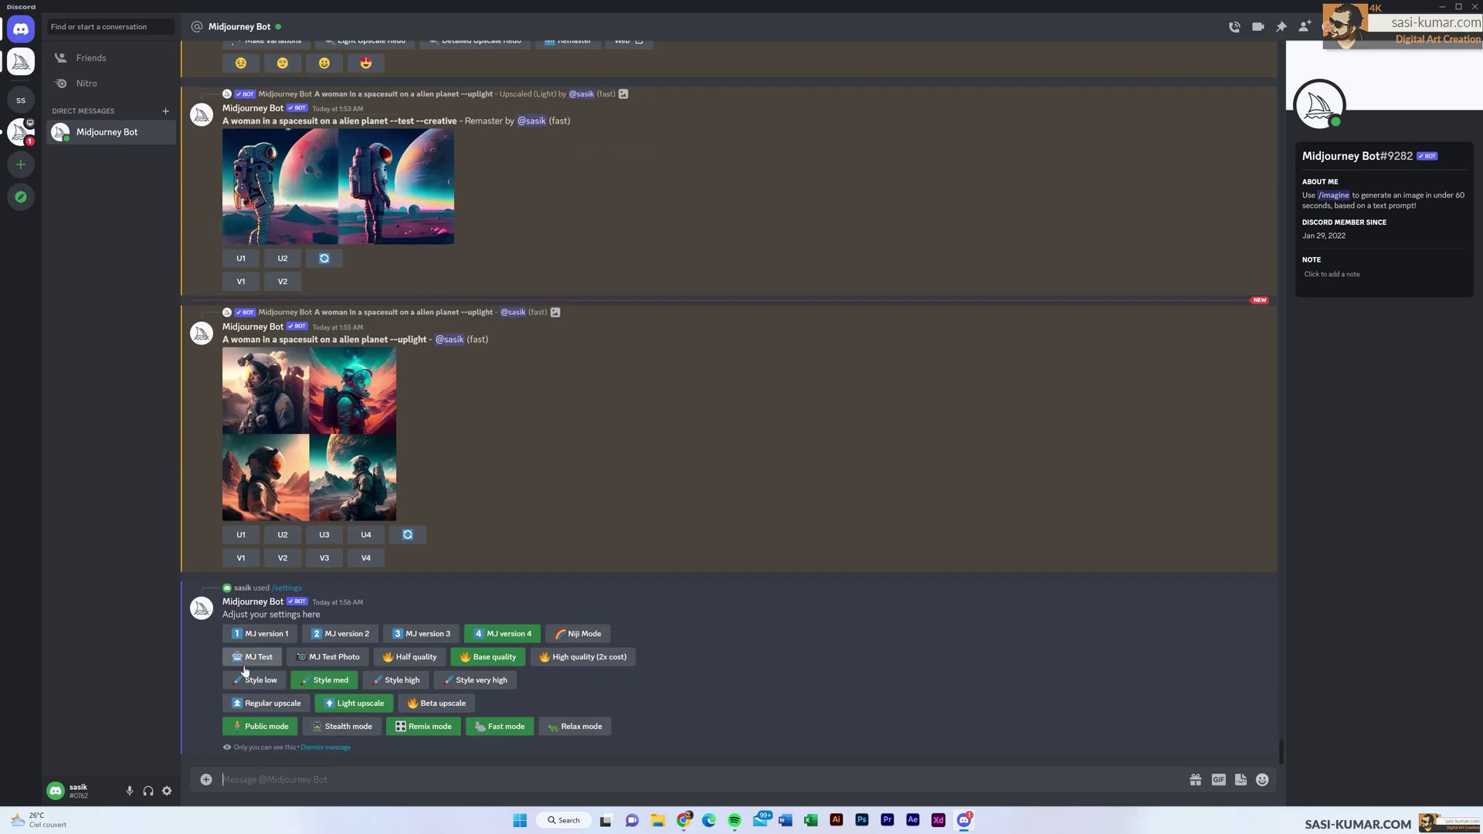